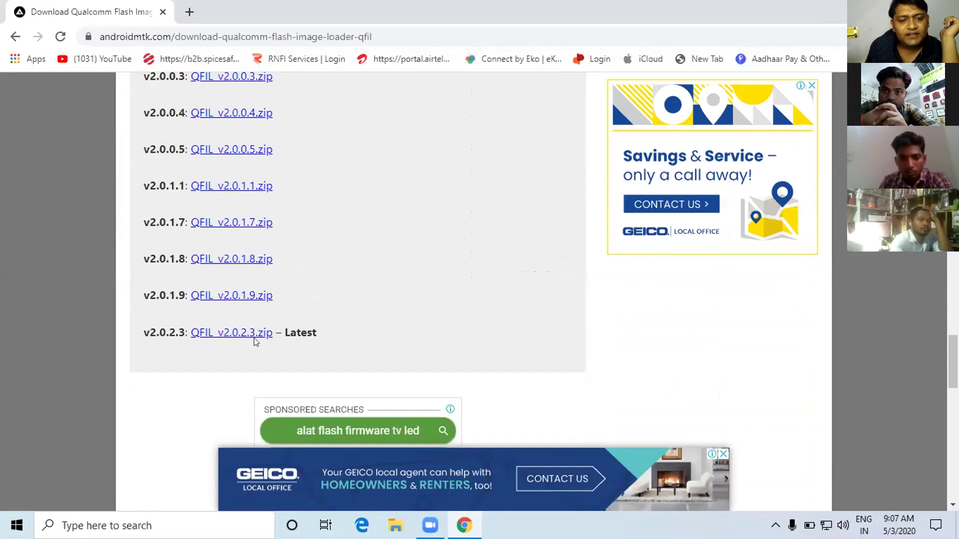
# Open the download page for QFIL_v2.0.2.3.zip and go to its Mediafire mirror
pyautogui.click(250, 334)
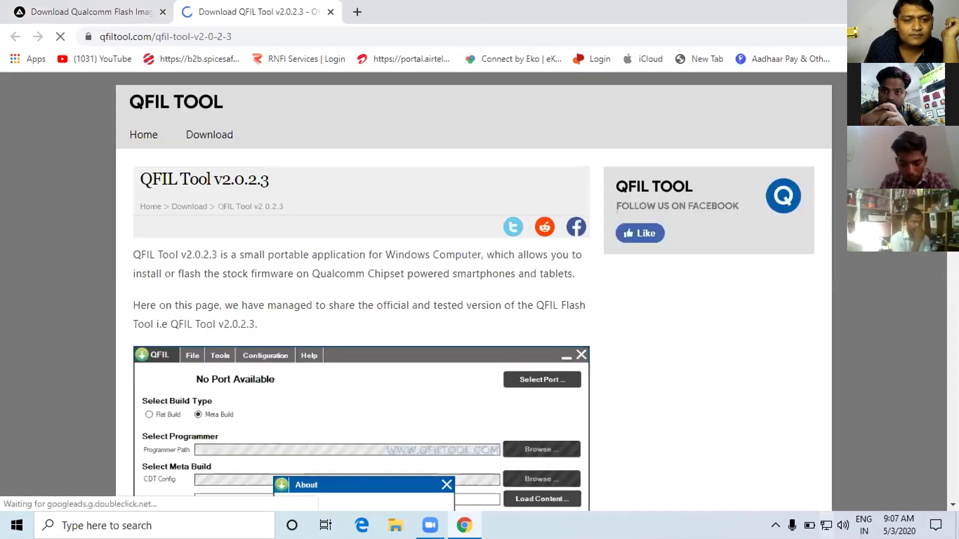
pyautogui.scroll(-7, 474, 290)
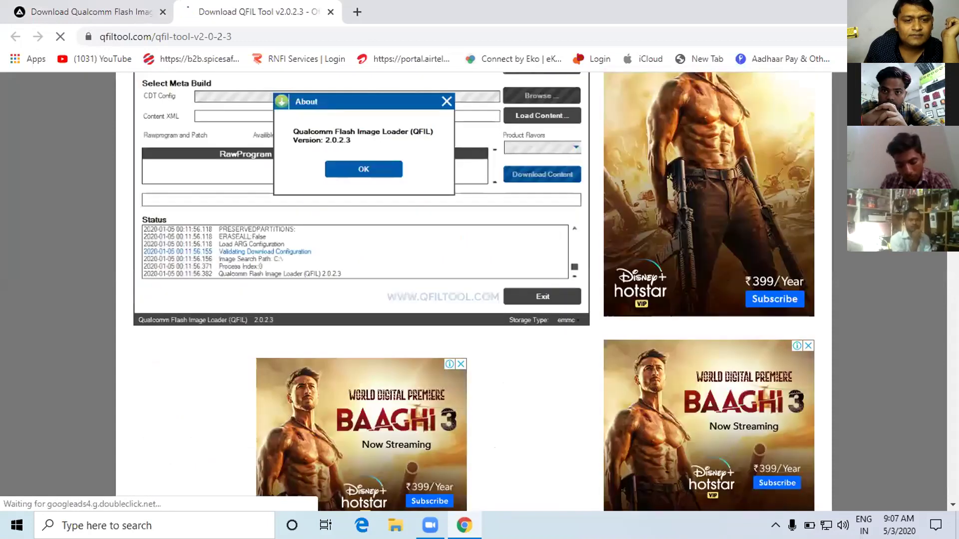
pyautogui.scroll(-7, 361, 293)
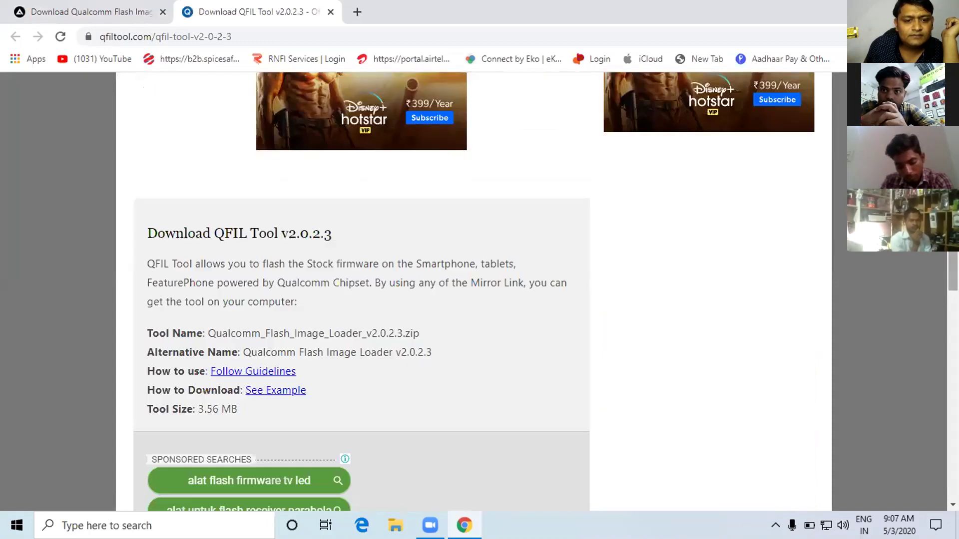
pyautogui.scroll(-7, 362, 292)
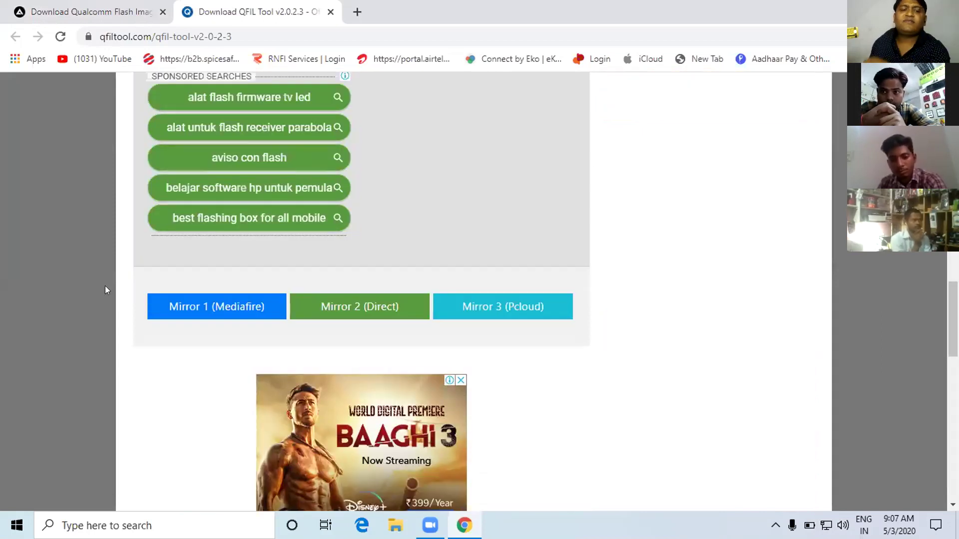
pyautogui.click(202, 307)
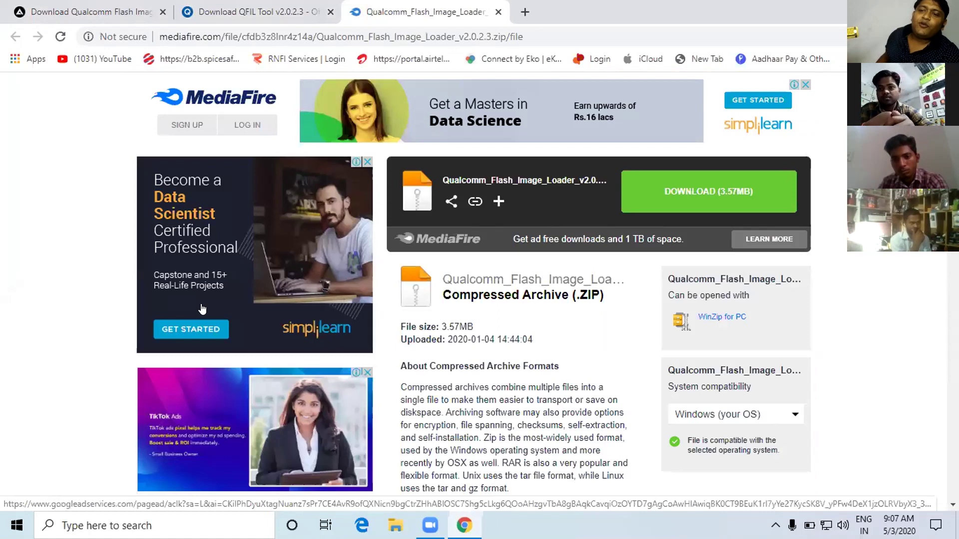
# Download the Qualcomm_Flash_Image_Loader_v2.0.2.3 archive from MediaFire and close the pop-up advertising window
pyautogui.click(701, 199)
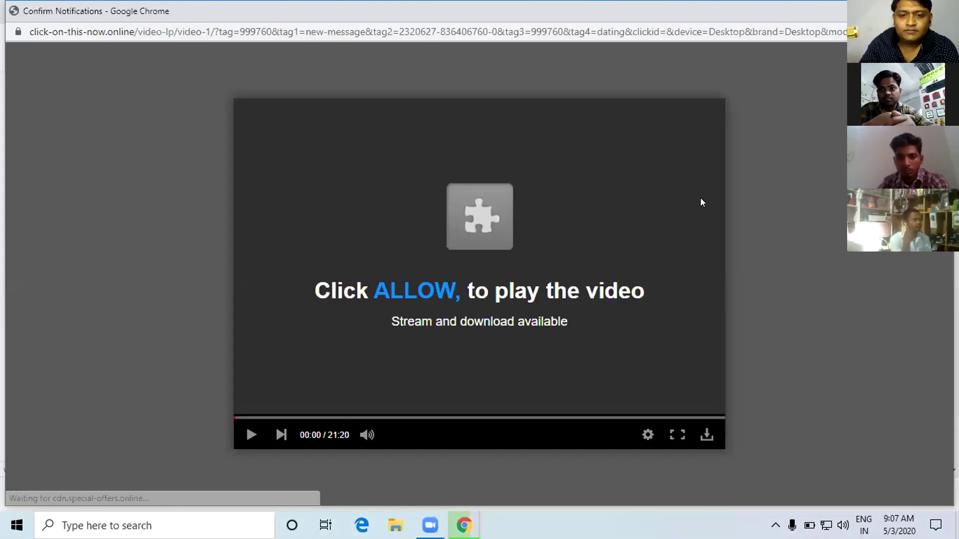
pyautogui.click(196, 111)
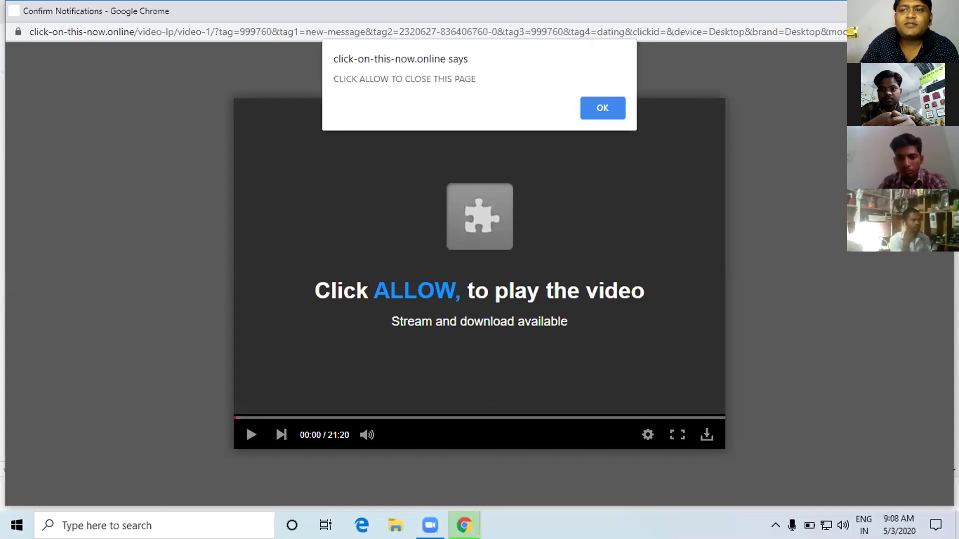
pyautogui.hotkey('alt', 'F4')
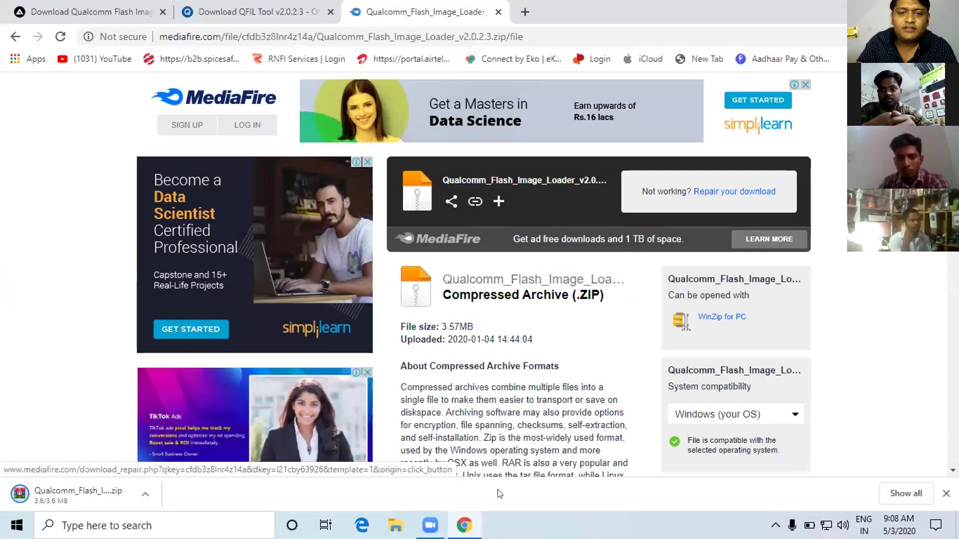
# Show the downloaded Qualcomm_Flash_Image_Loader_v2.0.2.3 archive in its folder and extract it to a folder of the same name
pyautogui.click(906, 493)
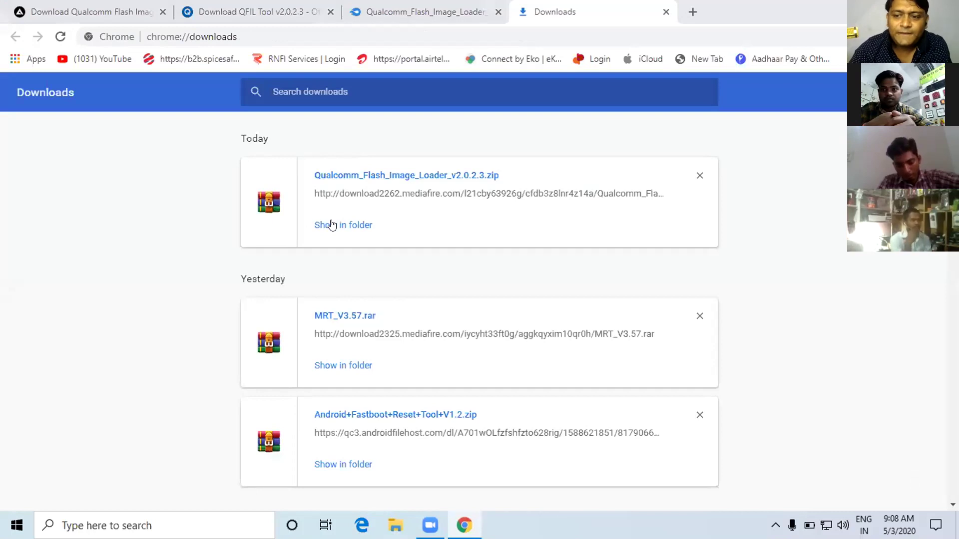
pyautogui.click(331, 225)
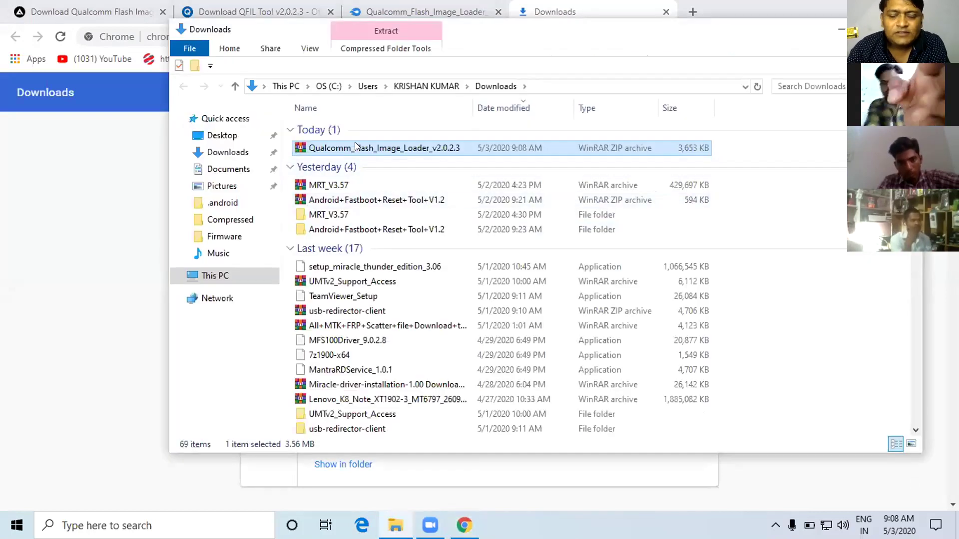
pyautogui.click(355, 146)
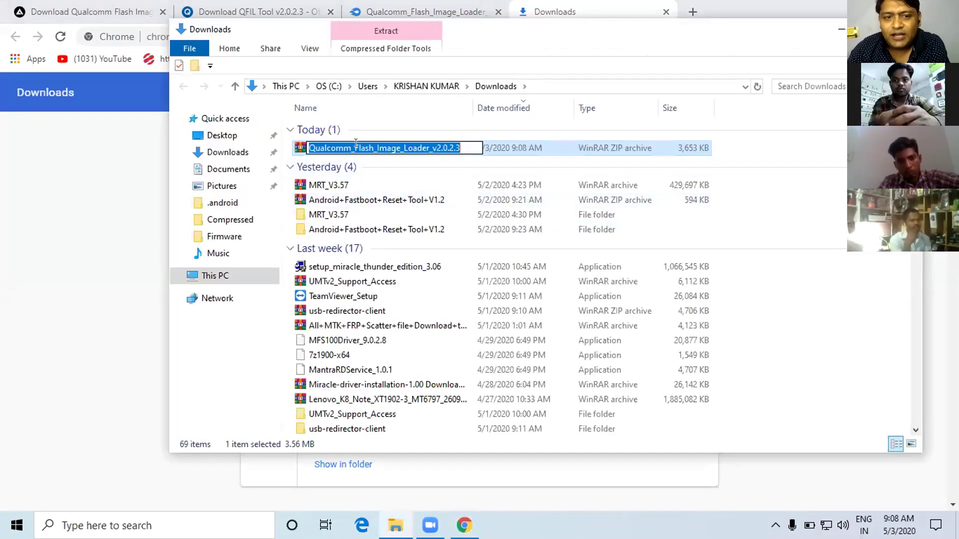
pyautogui.click(377, 200)
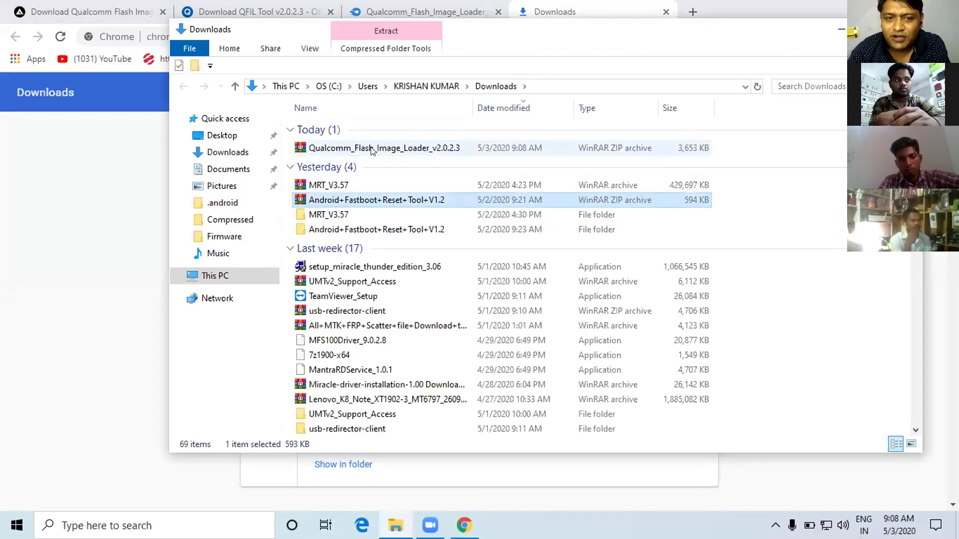
pyautogui.doubleClick(367, 145)
pyautogui.rightClick(374, 148)
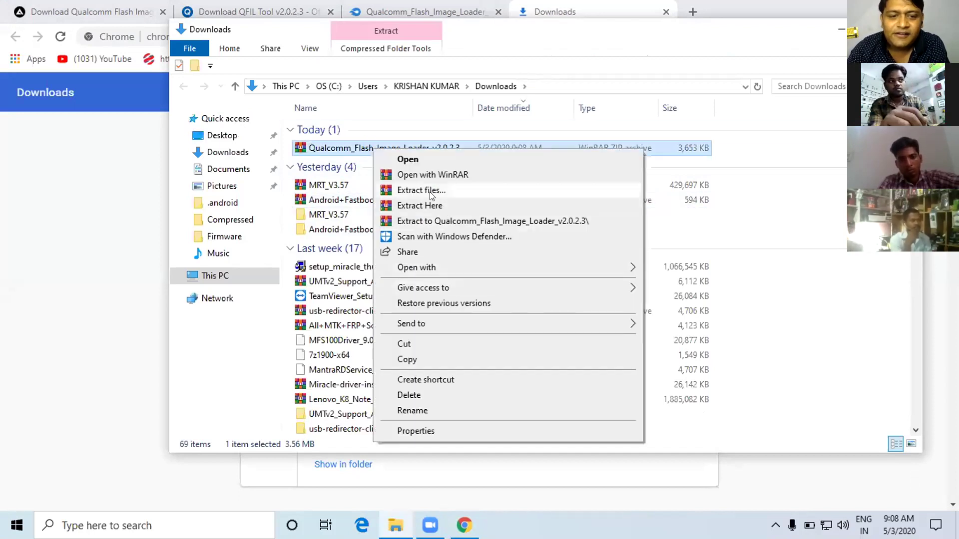
pyautogui.click(448, 221)
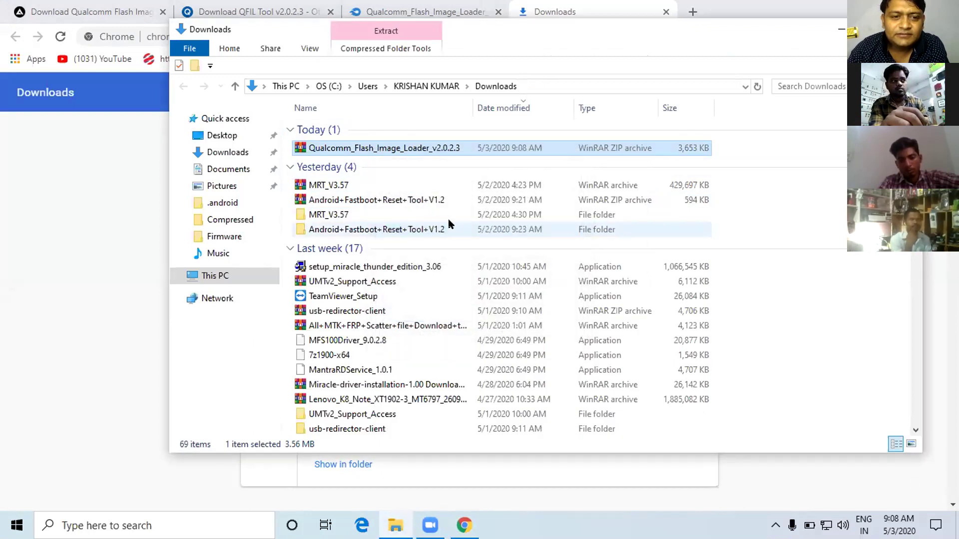
# Open the inner Qualcomm_Flash_Image_Loader_v2.0.2.3 folder and run the QFIL application as administrator
pyautogui.click(419, 163)
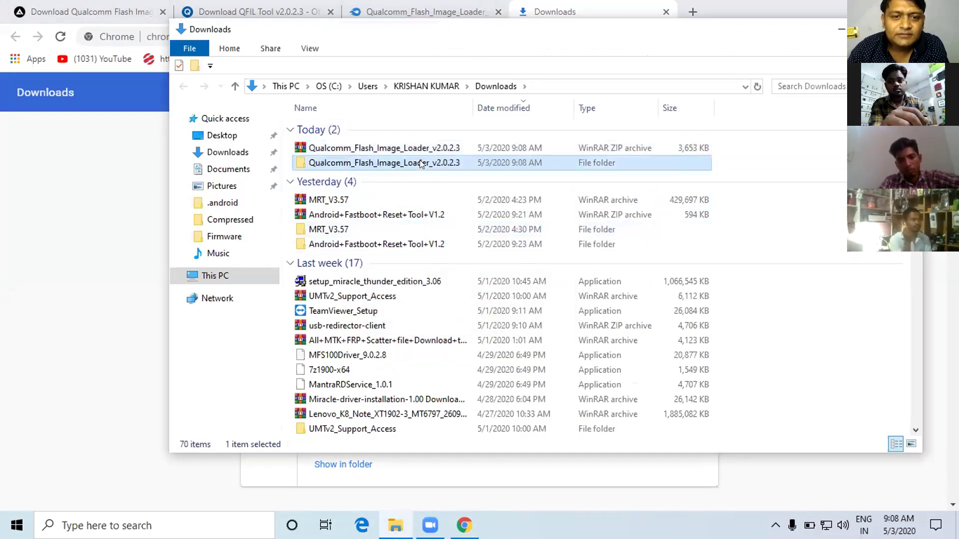
pyautogui.doubleClick(420, 162)
pyautogui.doubleClick(386, 130)
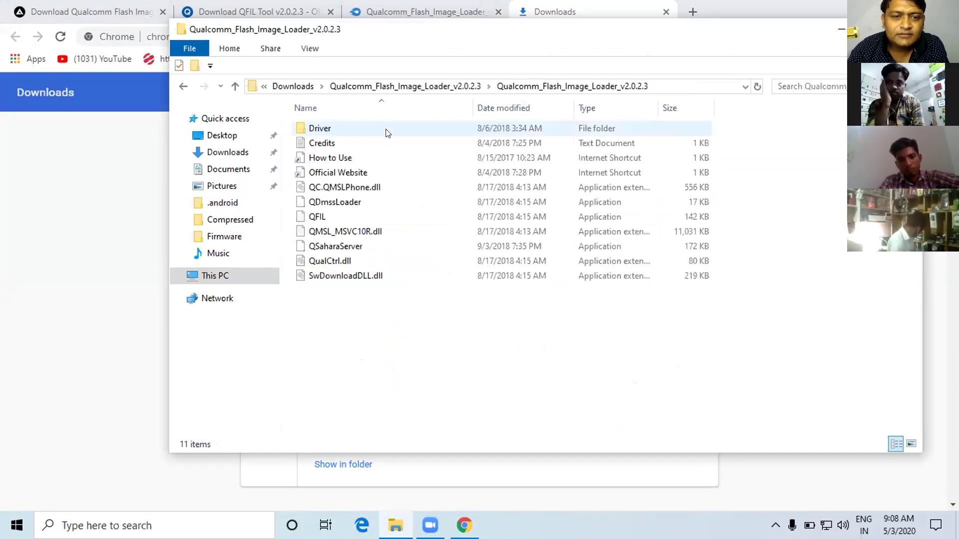
pyautogui.doubleClick(352, 216)
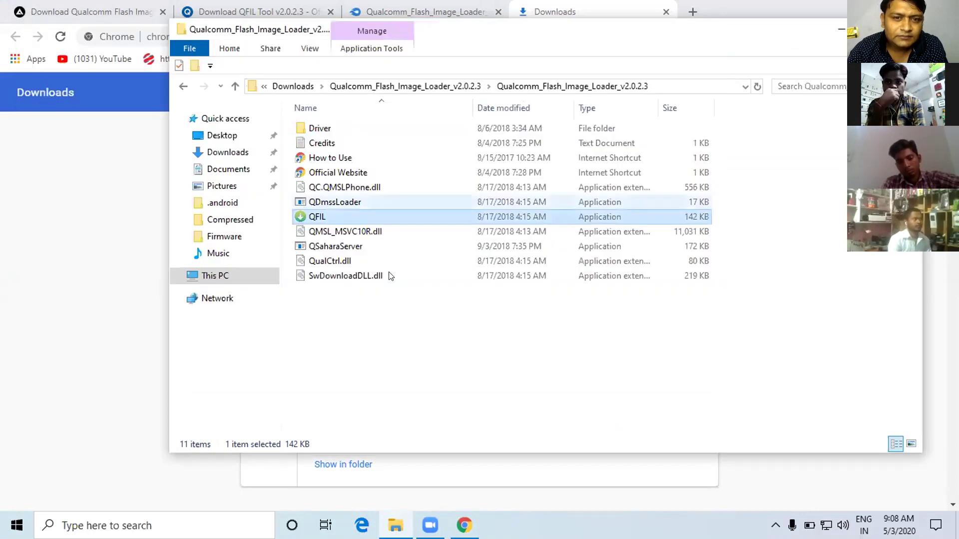
pyautogui.rightClick(325, 207)
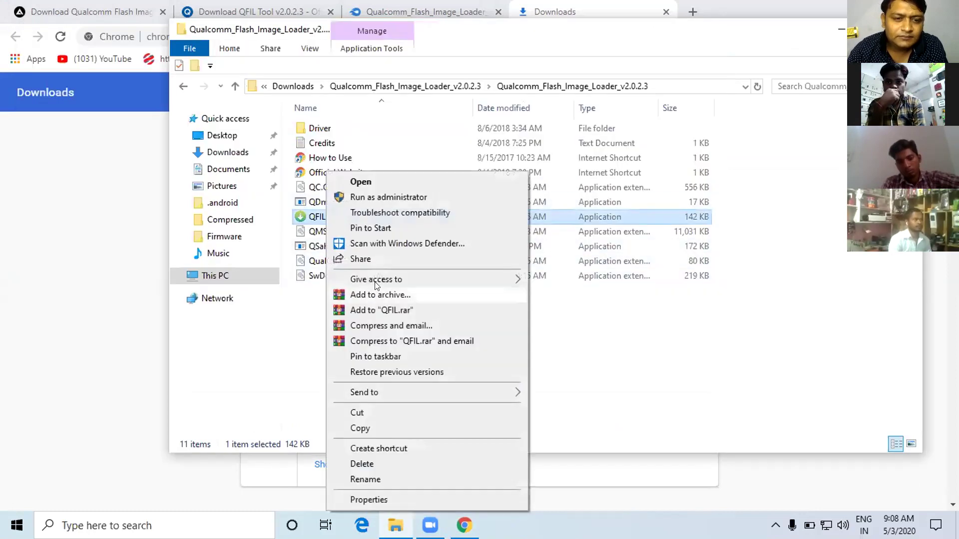
pyautogui.click(420, 197)
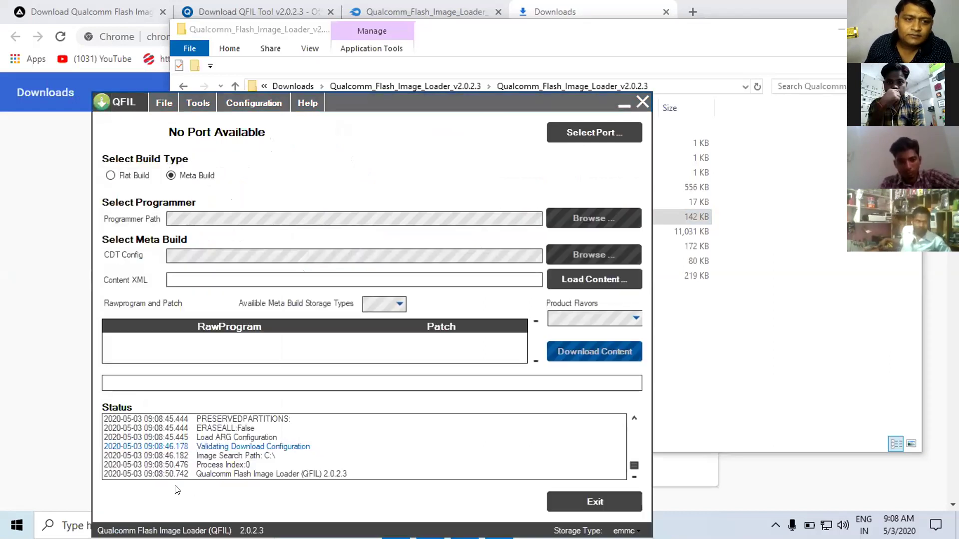
pyautogui.press('super+s')
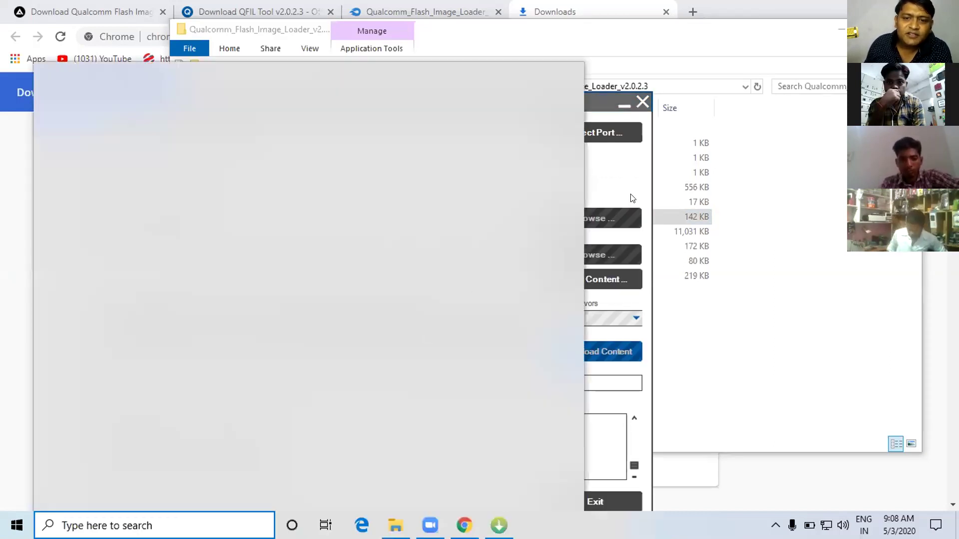
pyautogui.click(614, 157)
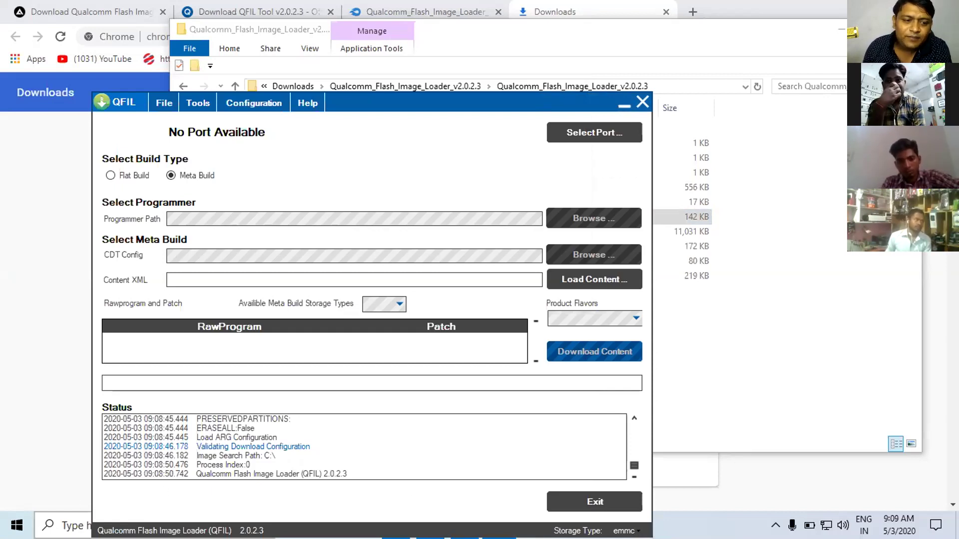
# Switch back to Chrome, close the MediaFire and QFIL Tool tabs, and search for "qualcomm cpu driver" in a new tab
pyautogui.click(499, 11)
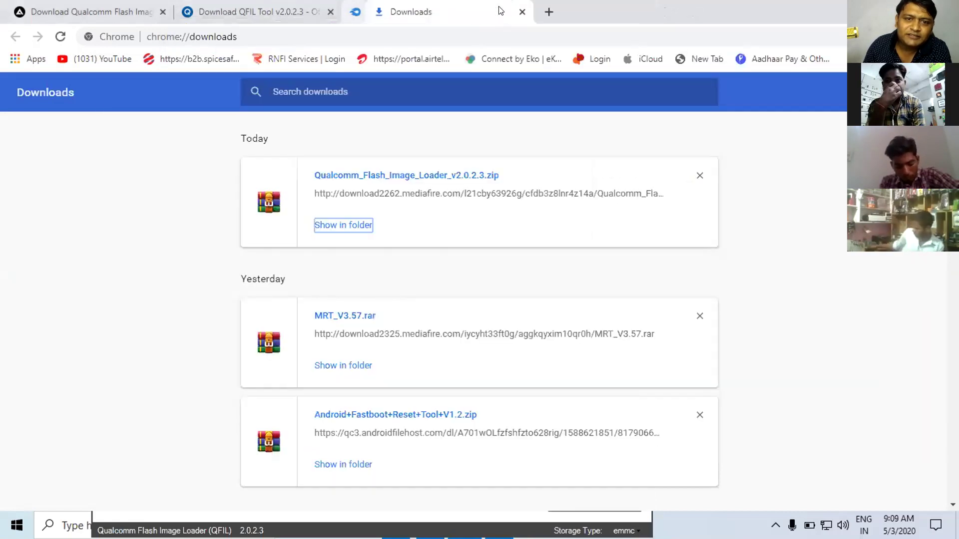
pyautogui.click(330, 11)
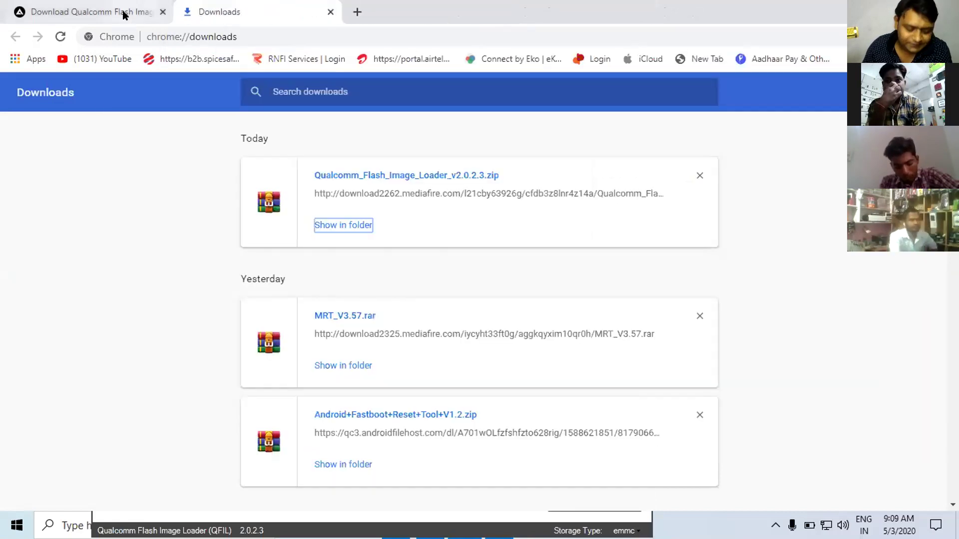
pyautogui.click(358, 13)
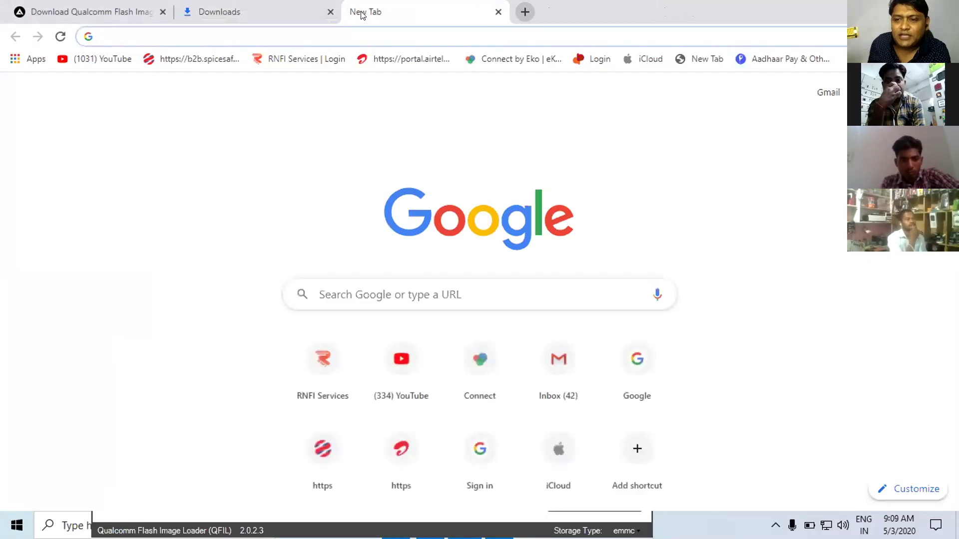
pyautogui.write('qu')
pyautogui.press('BackSpace')
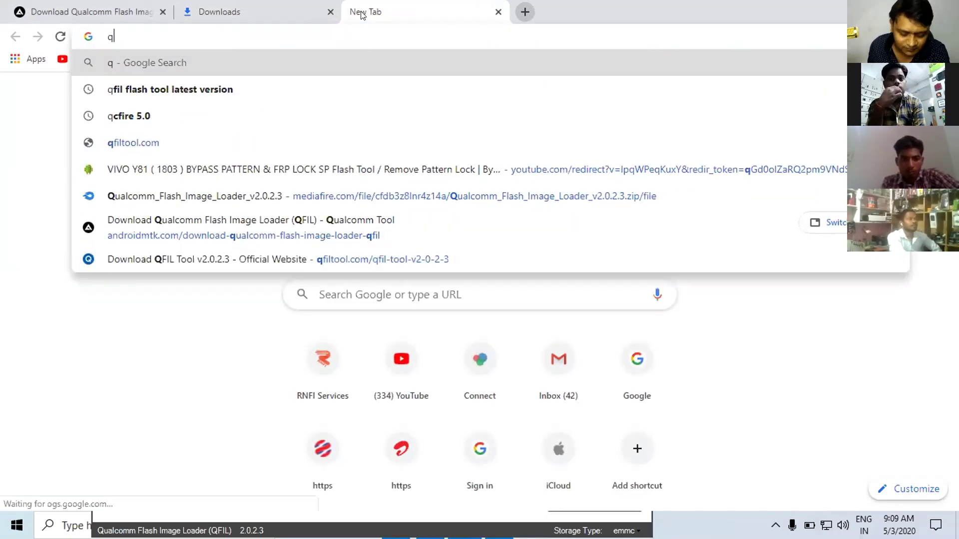
pyautogui.write('u')
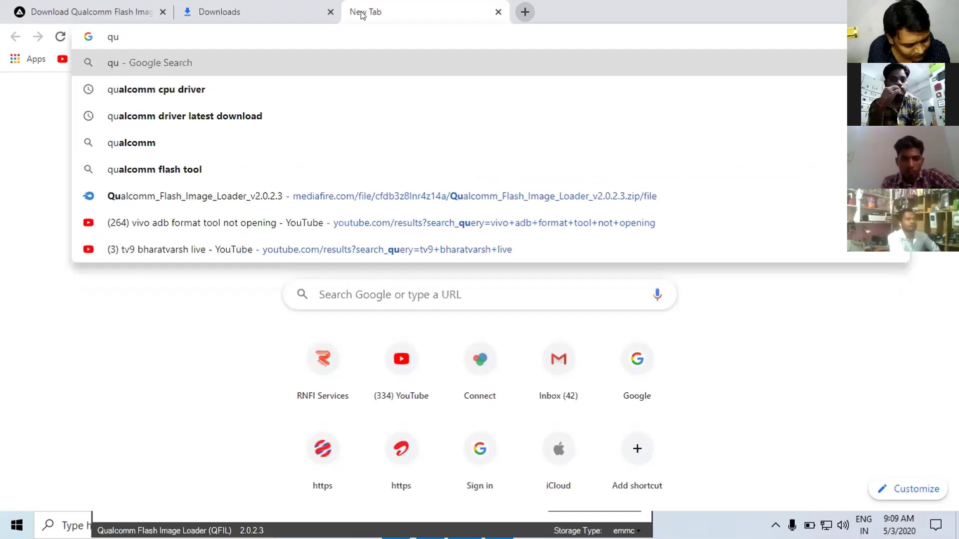
pyautogui.press('Down')
pyautogui.press('Down')
pyautogui.press('Up')
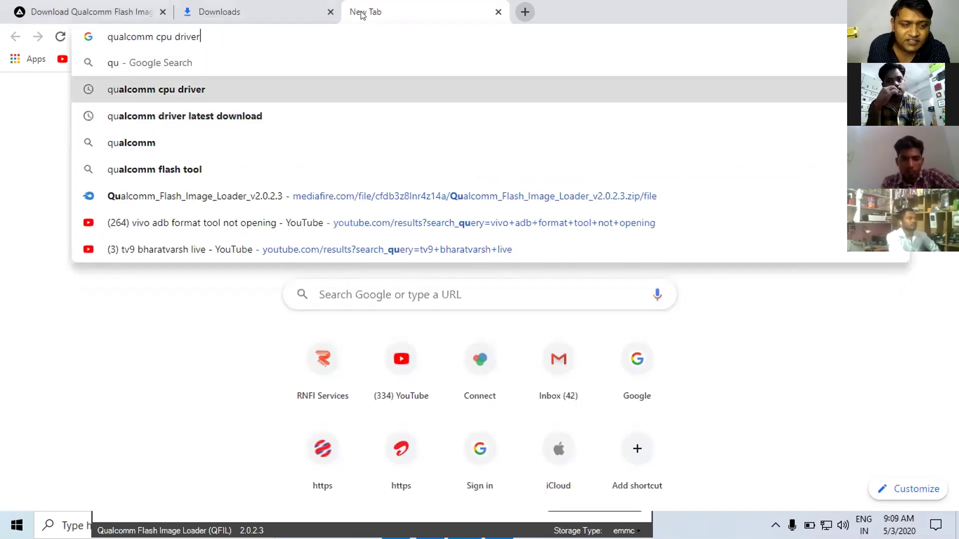
pyautogui.press('Return')
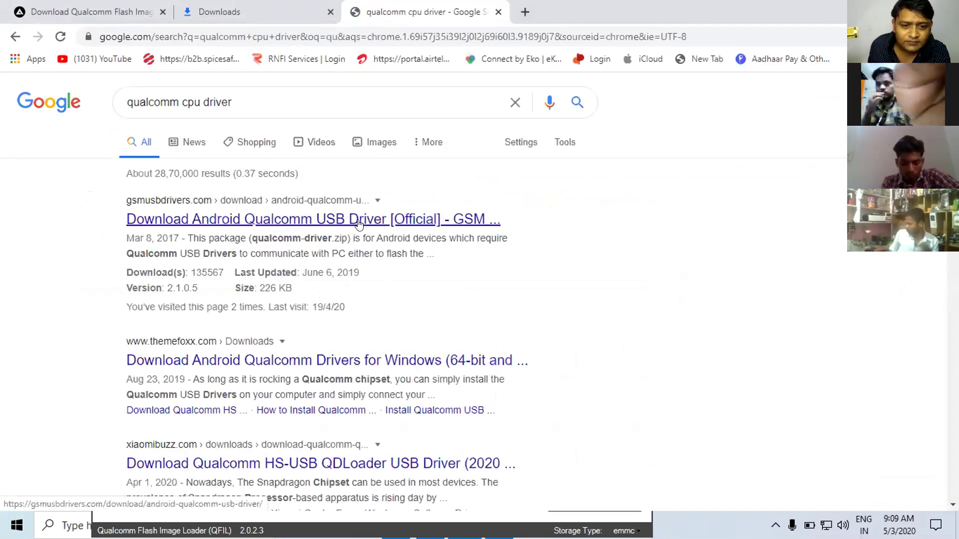
# Open the gsmusbdrivers.com Android Qualcomm USB Driver result and go to its Qualcomm HS-USB QDLoader 9008 Driver 64-bit [Windows] page
pyautogui.click(352, 220)
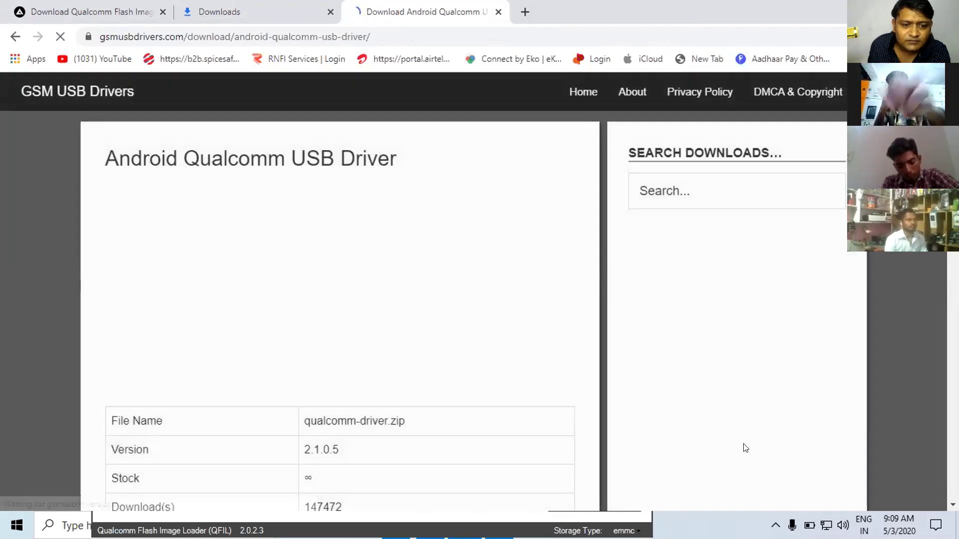
pyautogui.scroll(-2, 339, 309)
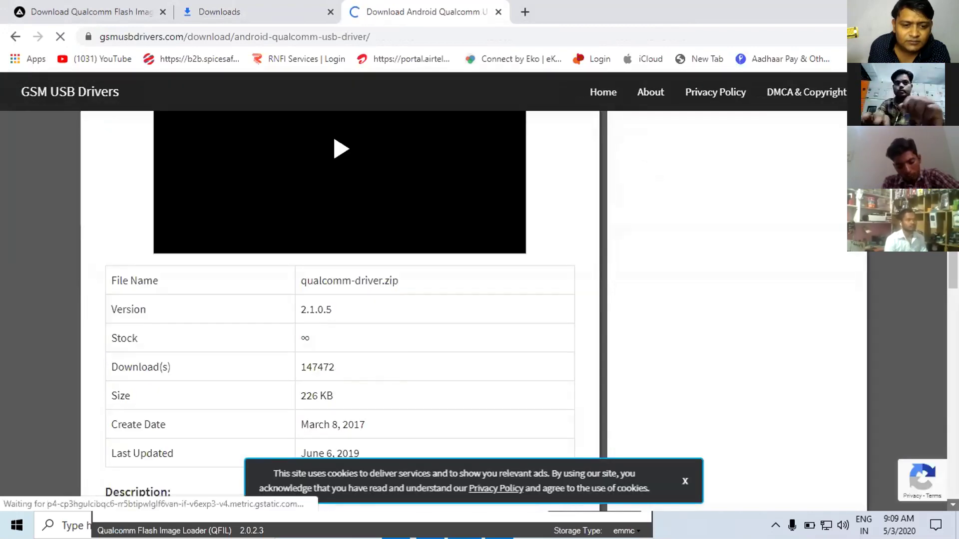
pyautogui.scroll(-5, 340, 299)
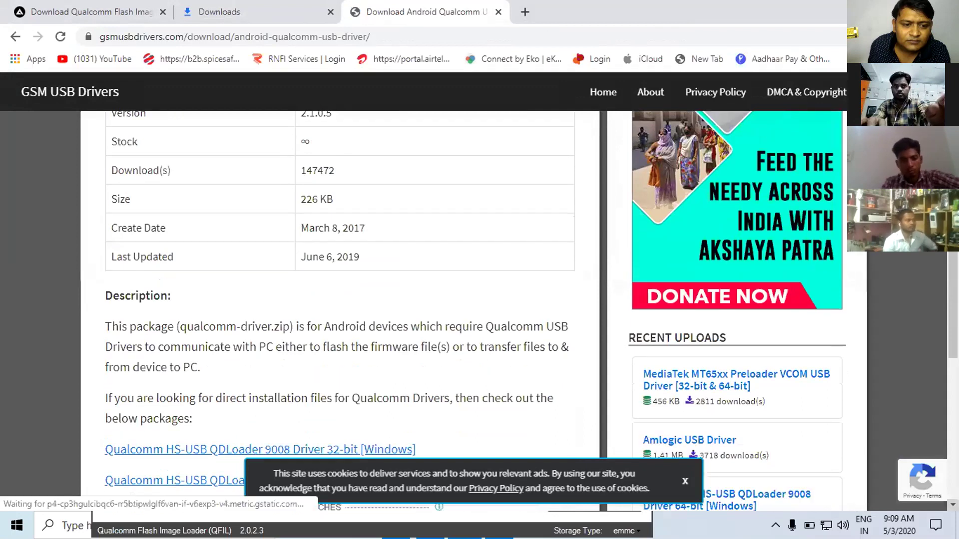
pyautogui.scroll(-1, 367, 399)
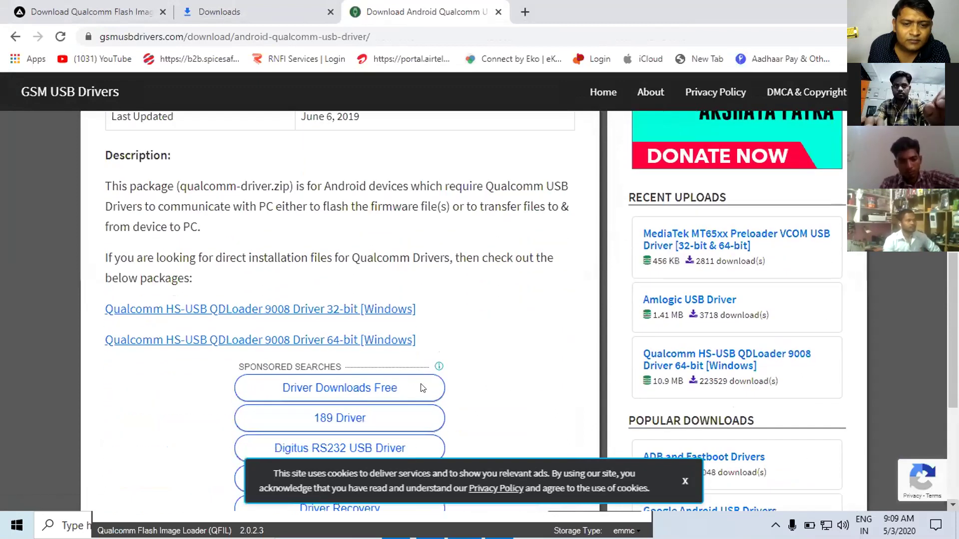
pyautogui.click(228, 343)
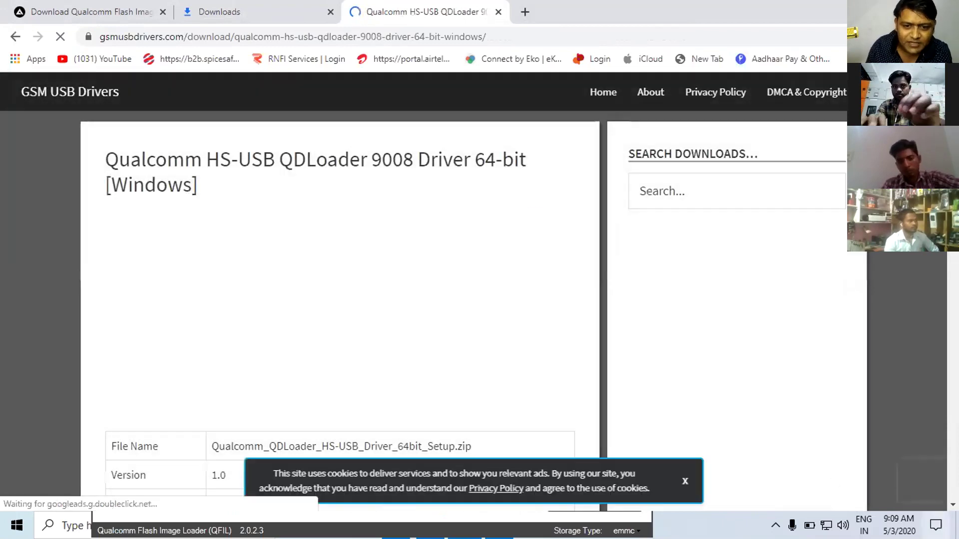
# Start the QDLoader driver download of Qualcomm_QDLoader_HS-USB_Driver_64bit_Setup.zip from the end of the page
pyautogui.scroll(-4, 340, 299)
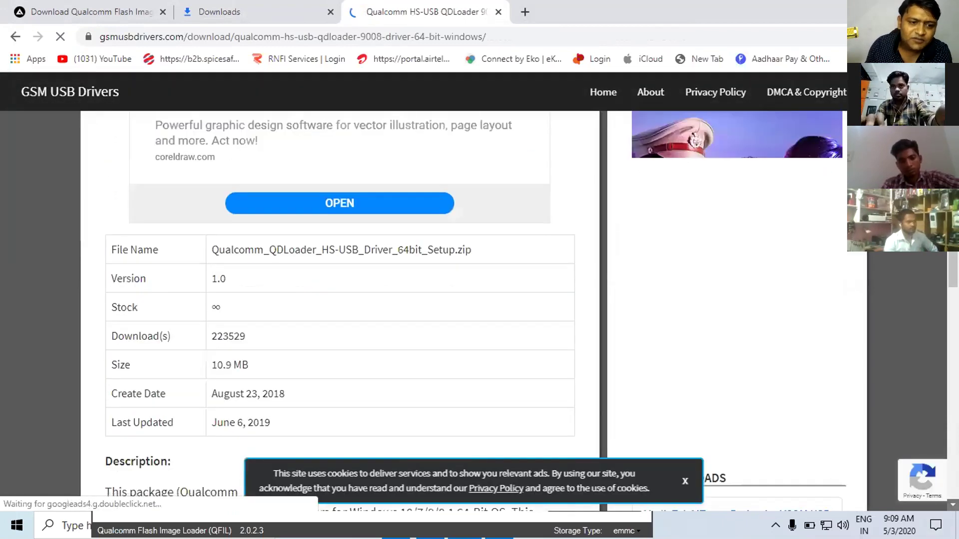
pyautogui.scroll(-5, 340, 300)
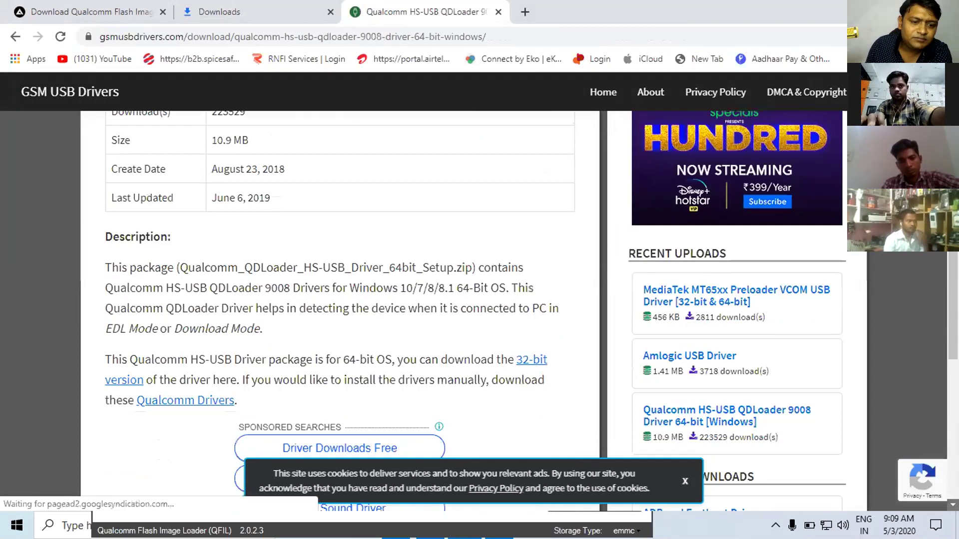
pyautogui.scroll(-6, 323, 299)
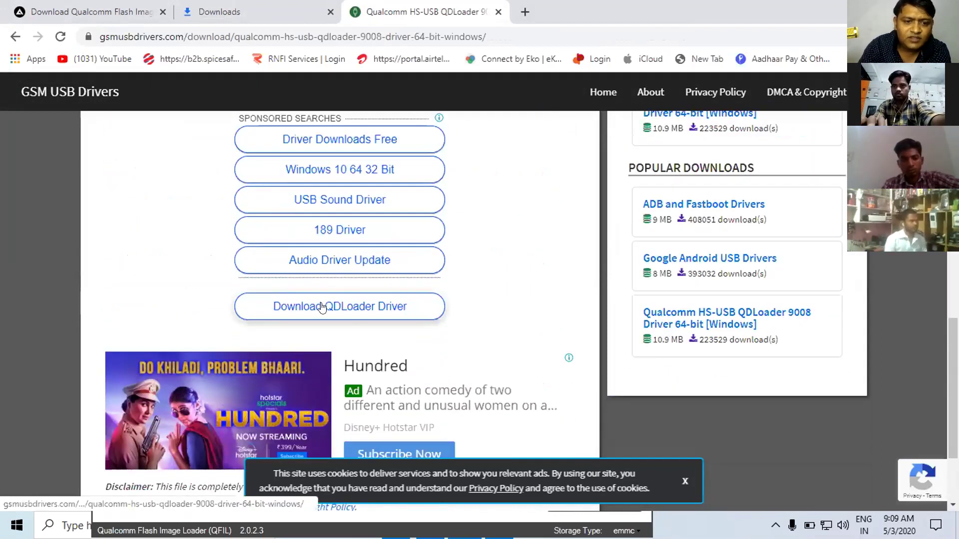
pyautogui.click(353, 309)
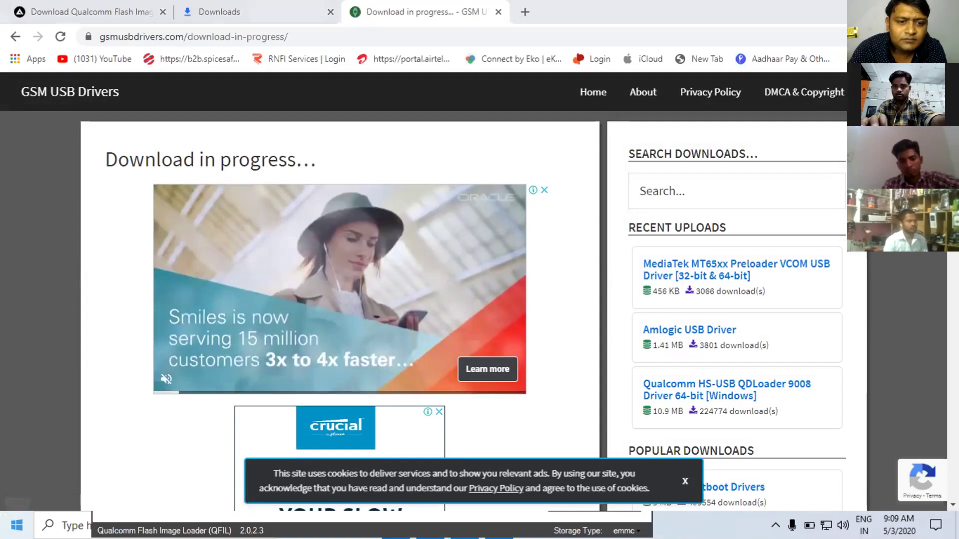
pyautogui.click(16, 525)
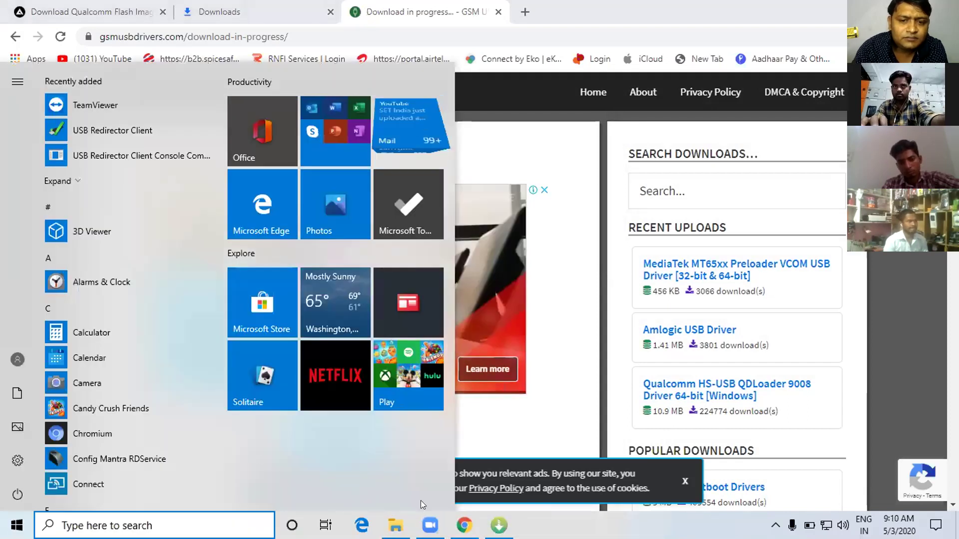
pyautogui.click(544, 412)
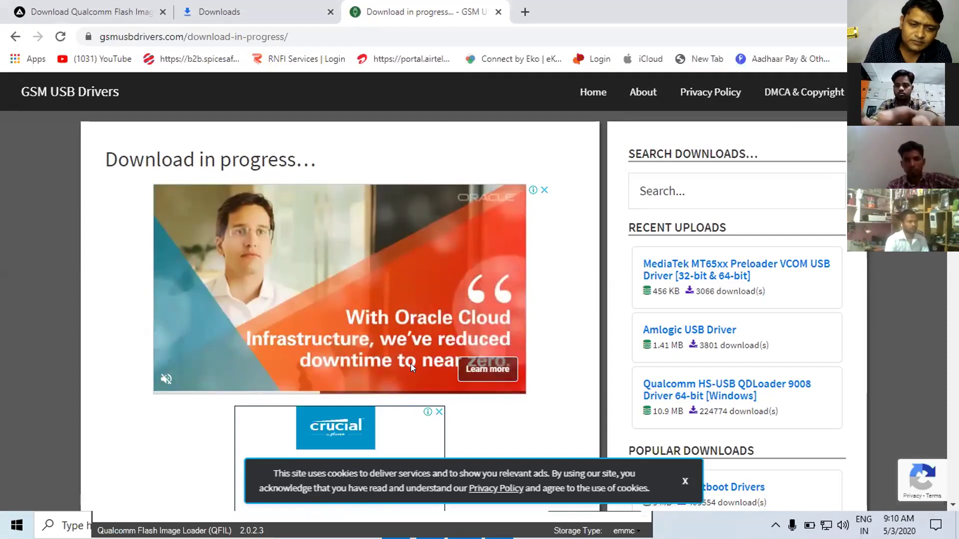
pyautogui.scroll(-3, 340, 299)
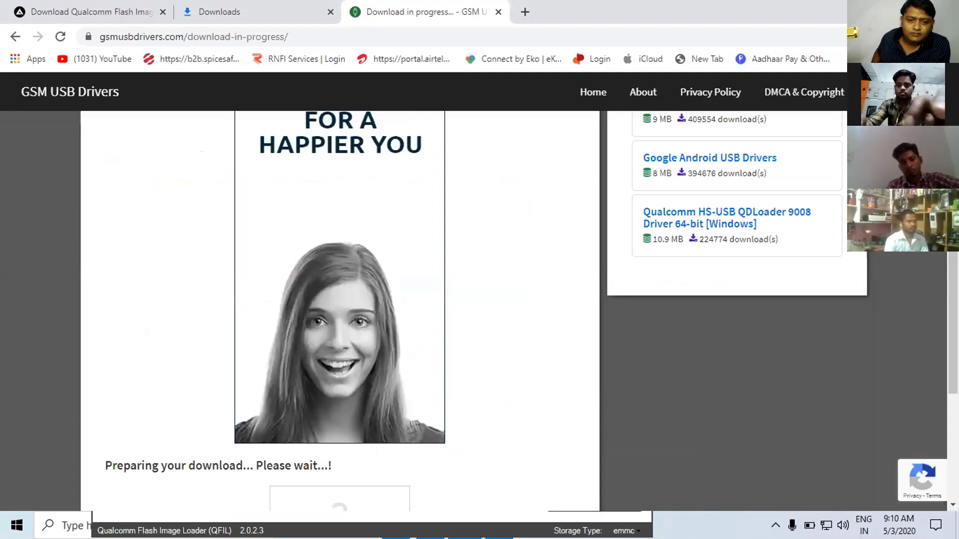
pyautogui.scroll(8, 340, 310)
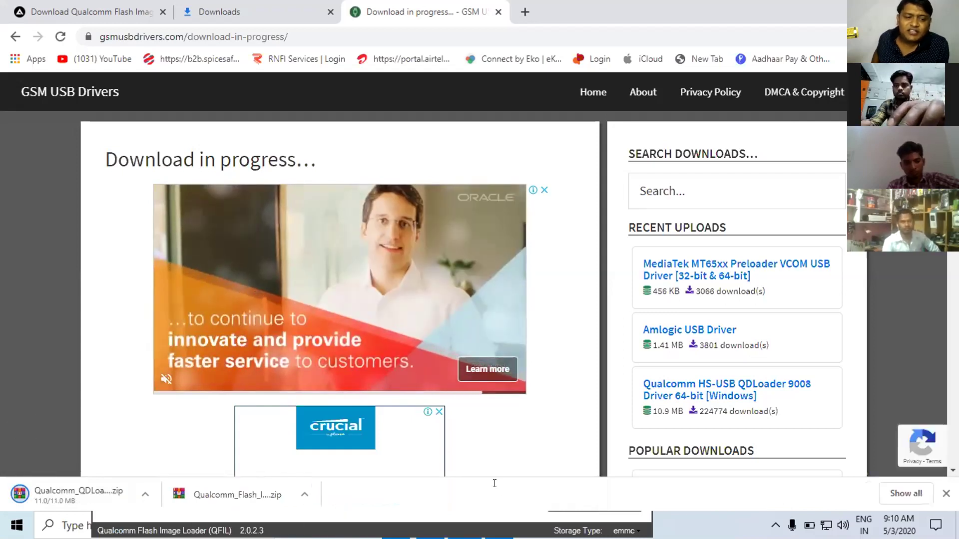
# Show the downloaded Qualcomm_QDLoader_HS-USB_Driver_64bit_Setup (1) archive in its folder and extract it to a folder of the same name
pyautogui.click(901, 492)
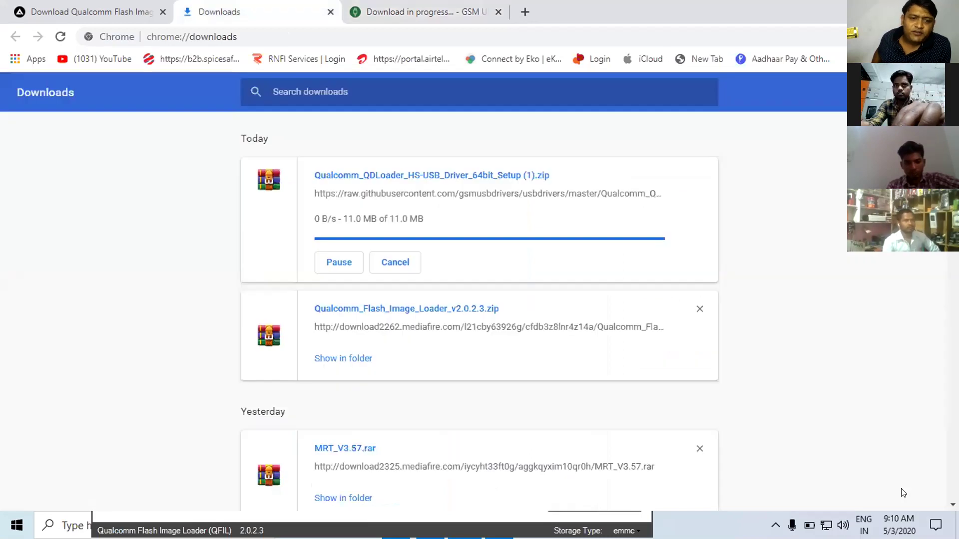
pyautogui.click(350, 225)
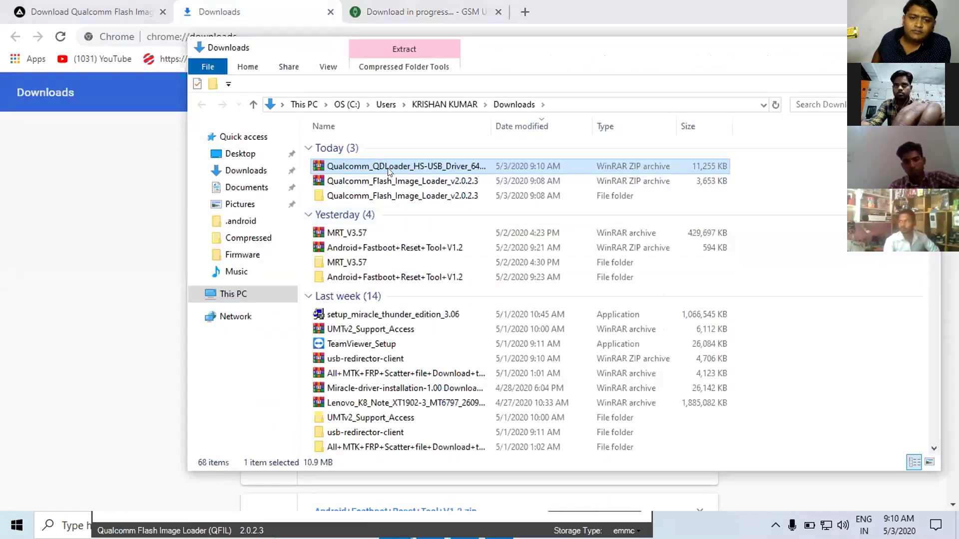
pyautogui.rightClick(387, 168)
pyautogui.click(461, 228)
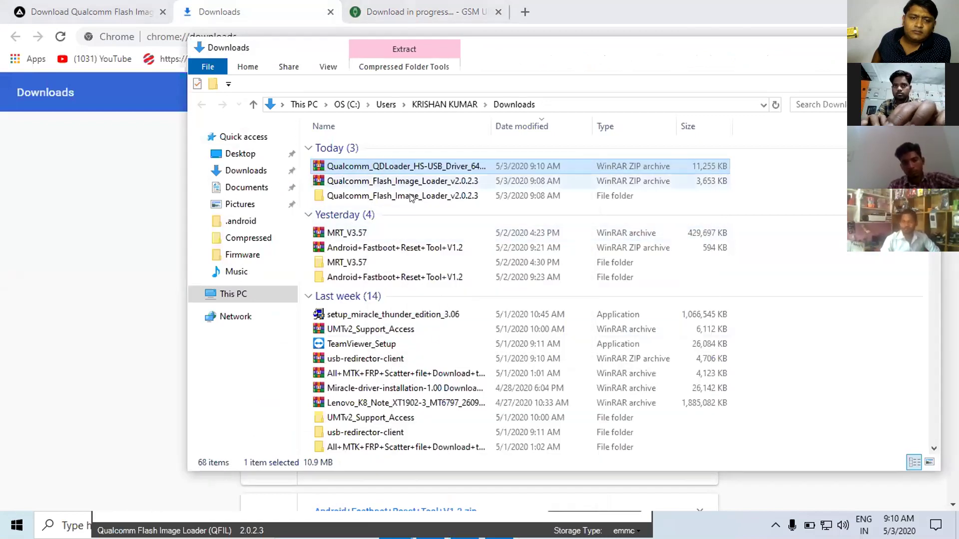
pyautogui.rightClick(378, 172)
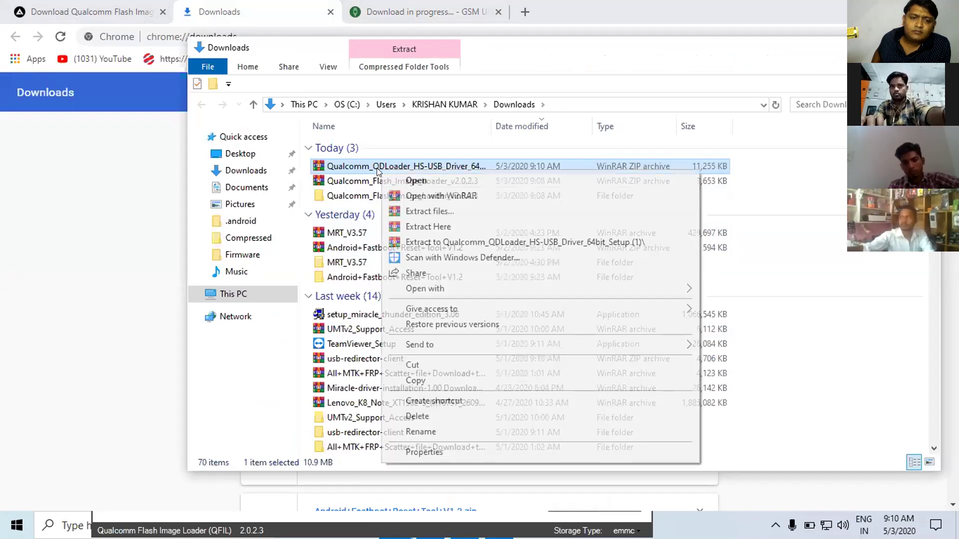
pyautogui.click(446, 241)
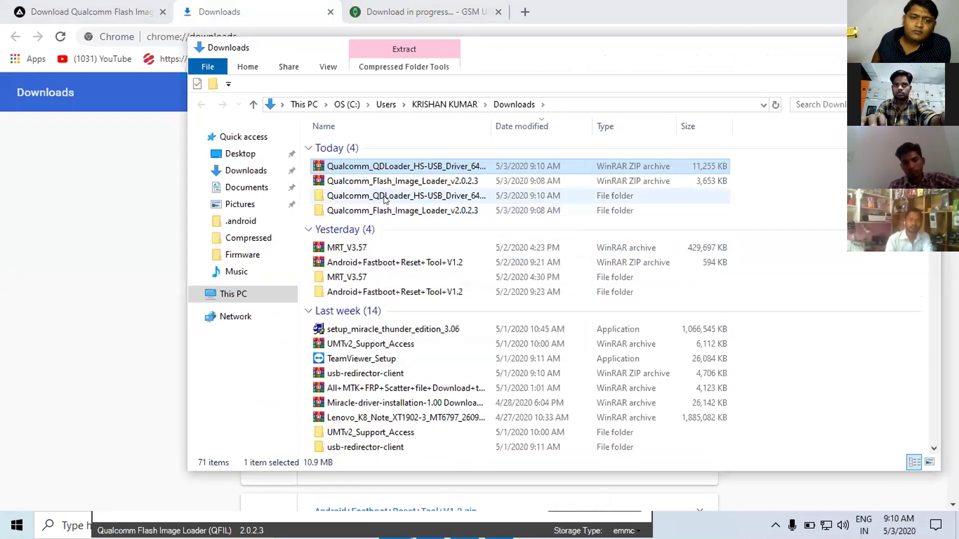
# Open the extracted driver folder and run QDLoader HS-USB Driver_64bit_Setup with the WWAN-DHCP setup type
pyautogui.click(409, 195)
pyautogui.doubleClick(410, 196)
pyautogui.click(372, 162)
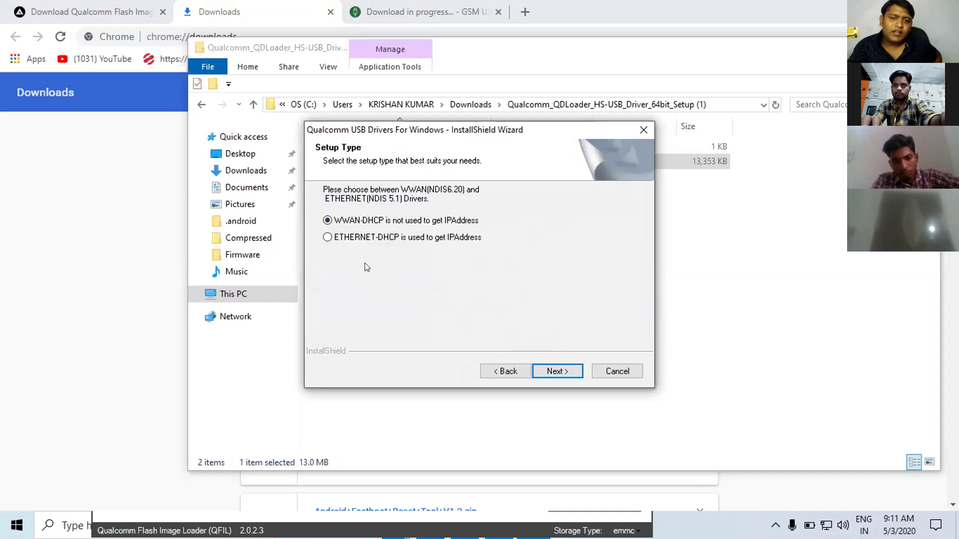
pyautogui.click(554, 371)
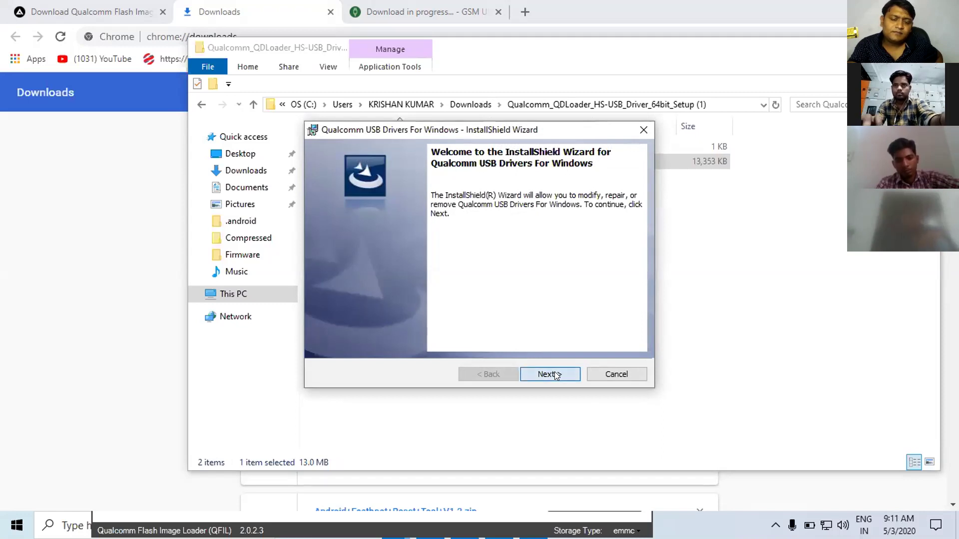
# Go through the program maintenance wizard and install Qualcomm USB Drivers For Windows with DefaultFeature in the custom setup
pyautogui.click(554, 375)
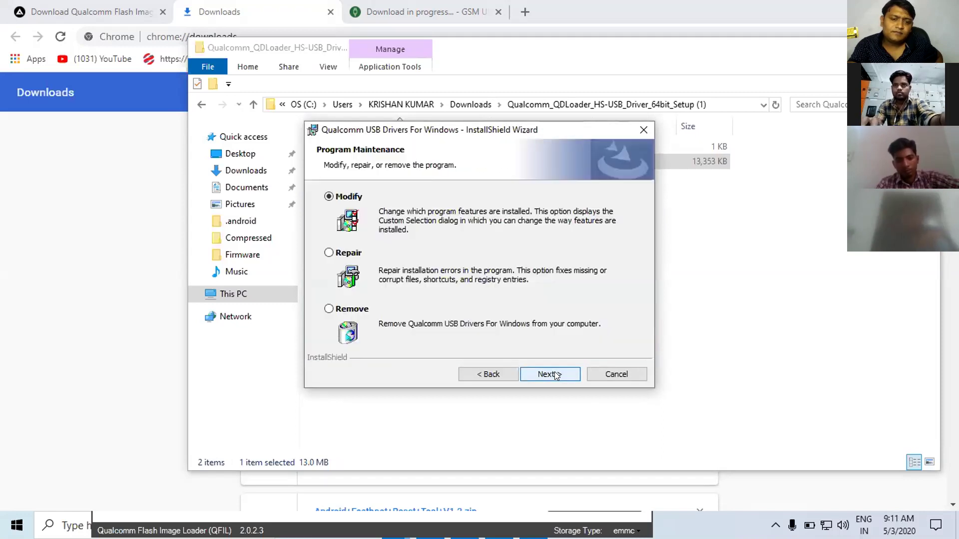
pyautogui.click(329, 253)
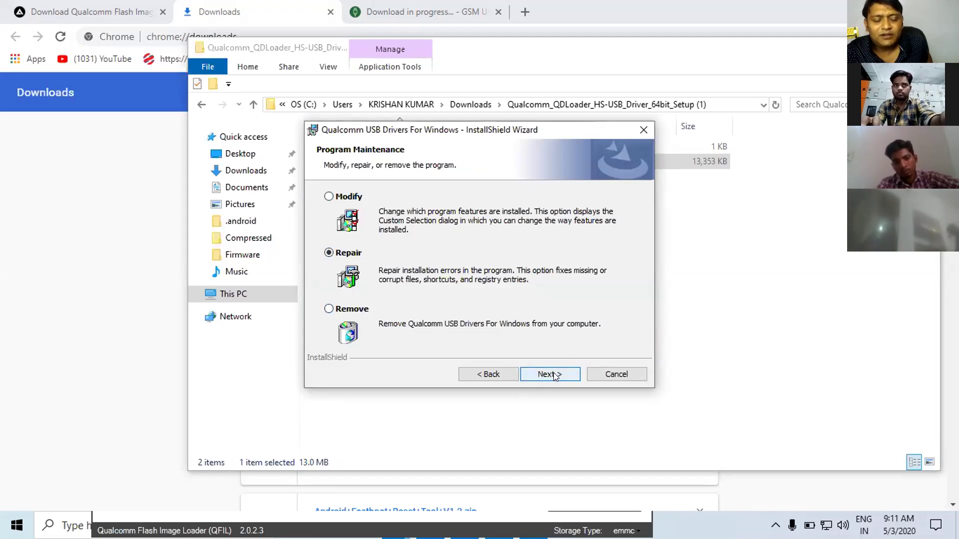
pyautogui.click(541, 376)
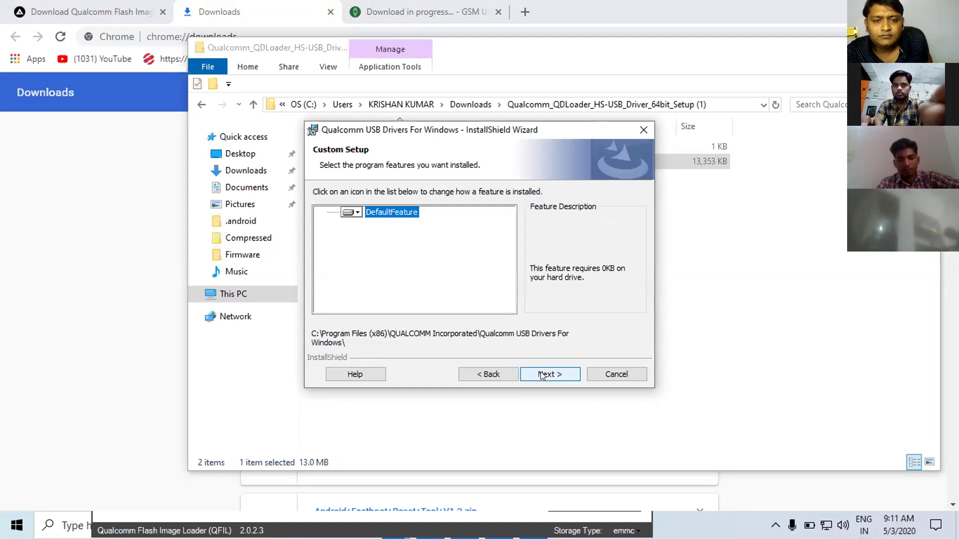
pyautogui.click(542, 376)
pyautogui.click(542, 375)
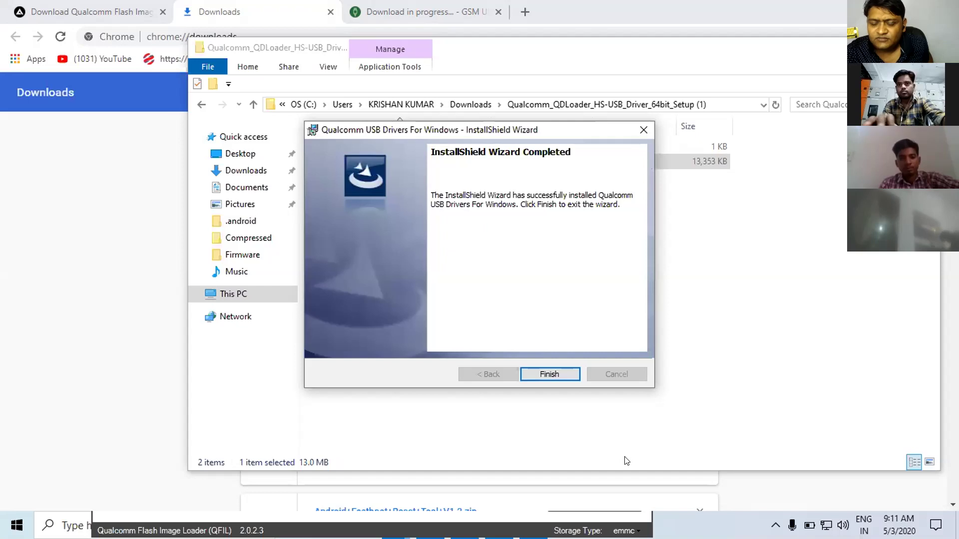
# Finish the driver wizard without restarting the system, and close the driver folder window and the GSM USB Drivers tab
pyautogui.click(531, 371)
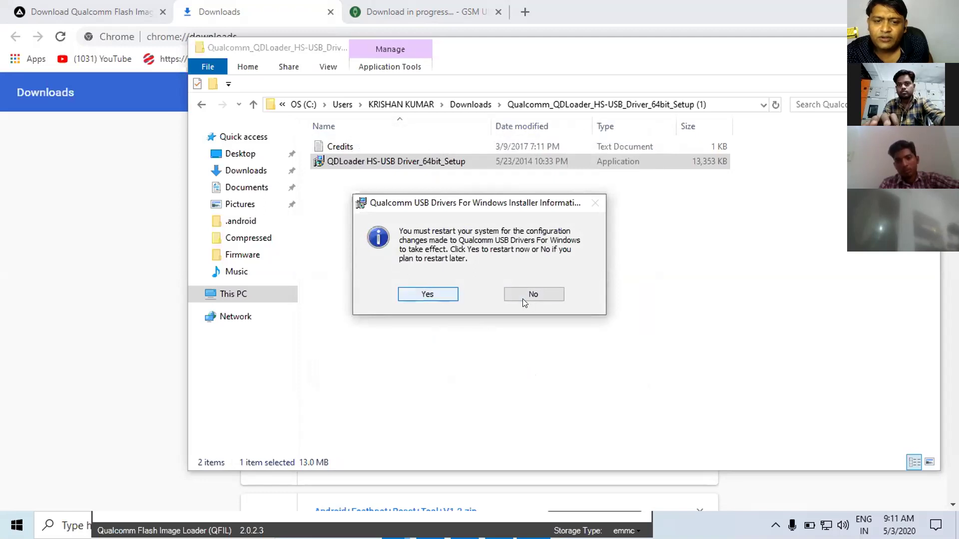
pyautogui.click(538, 296)
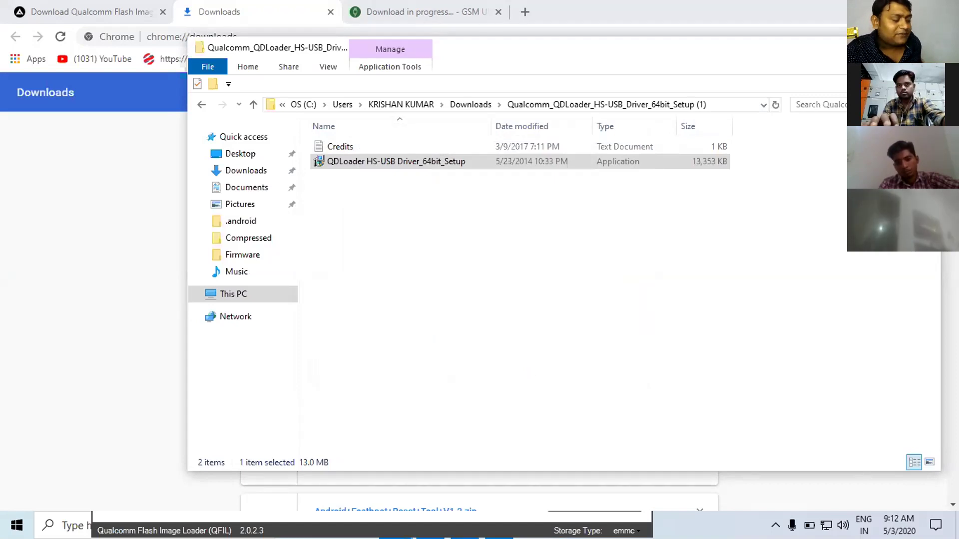
pyautogui.hotkey('alt', 'F4')
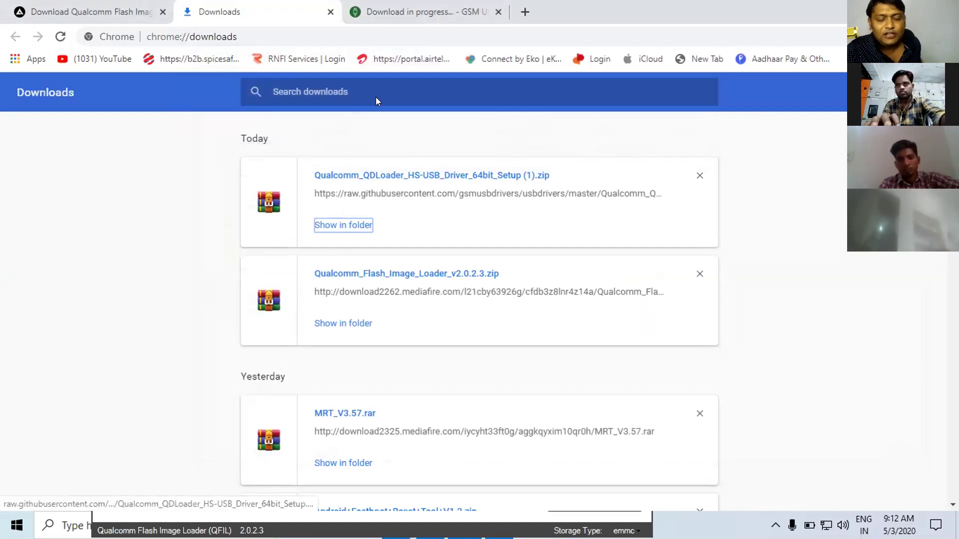
pyautogui.click(498, 12)
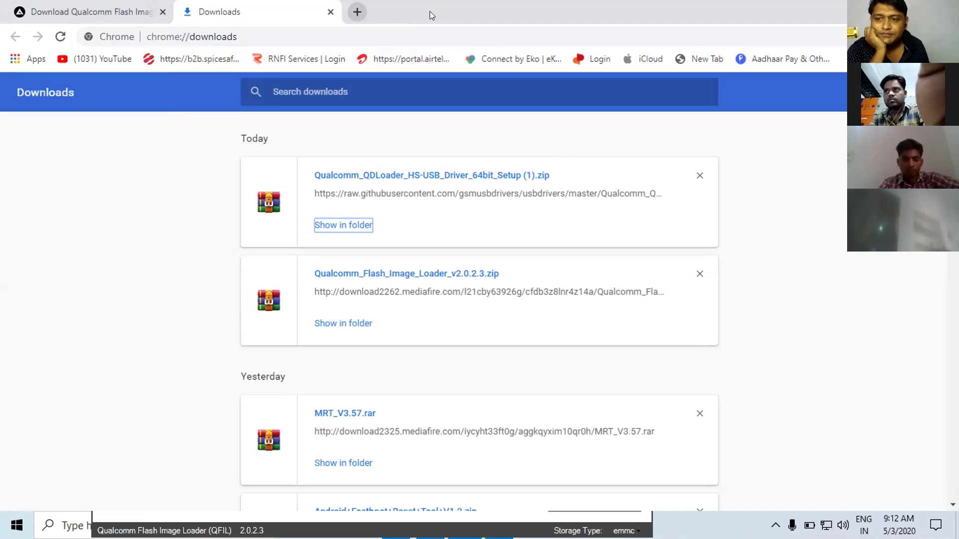
# Search for "jio f90m stock rom" in a new tab and open the firmwarefilesearch.com Jio F90M flash file result
pyautogui.click(362, 15)
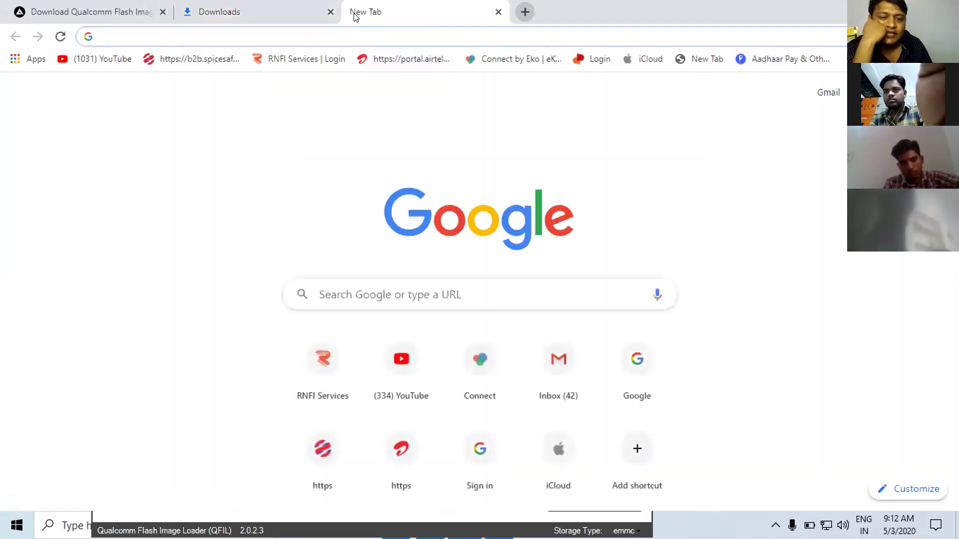
pyautogui.write('jio')
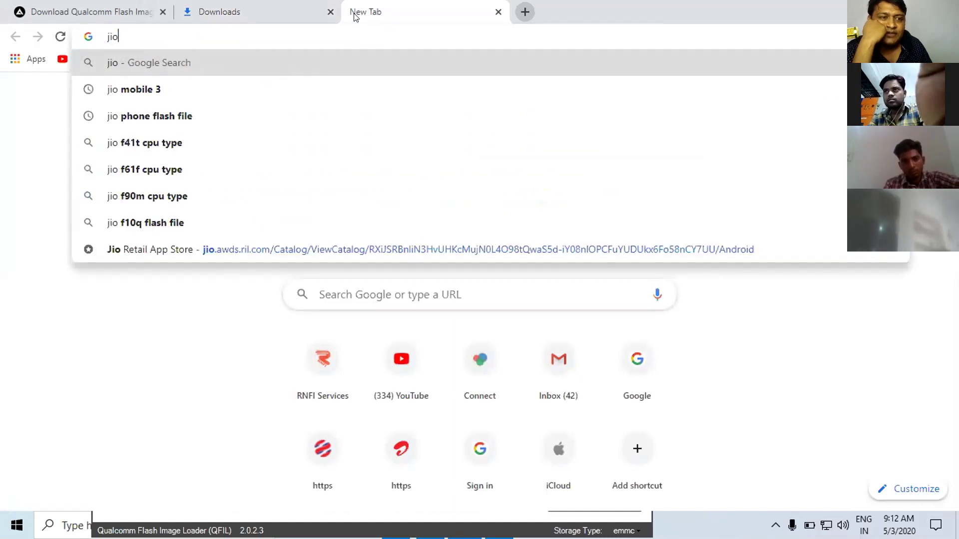
pyautogui.write(' f90m ')
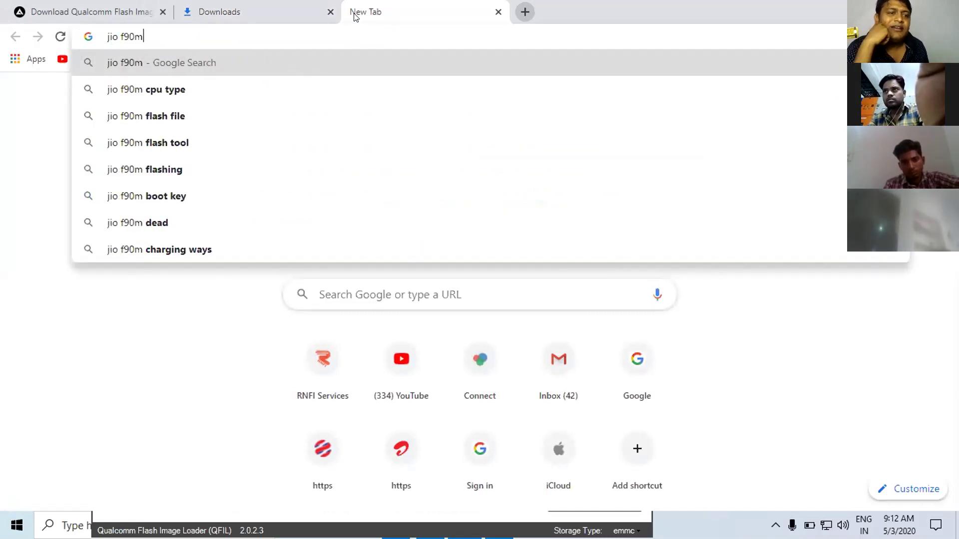
pyautogui.write('stoc')
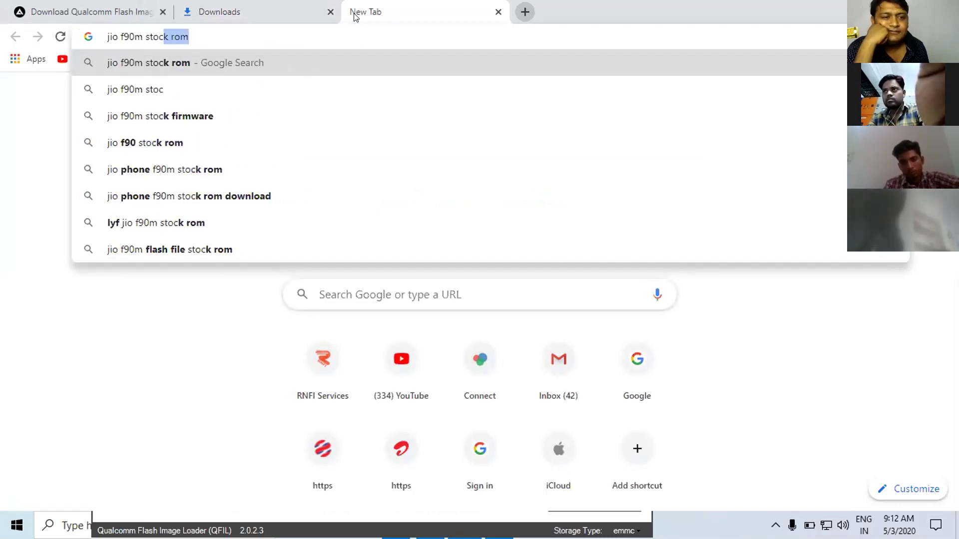
pyautogui.write('k r')
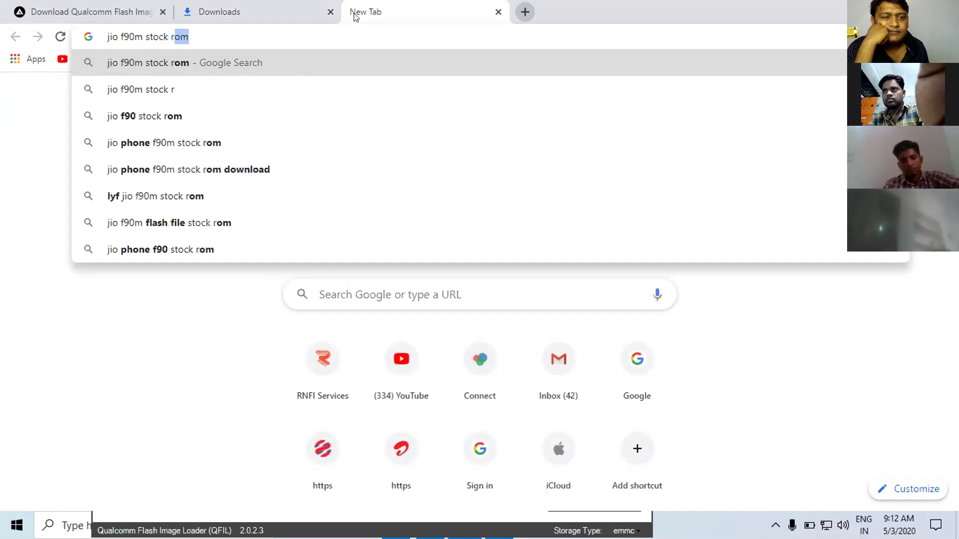
pyautogui.write('om')
pyautogui.press('Return')
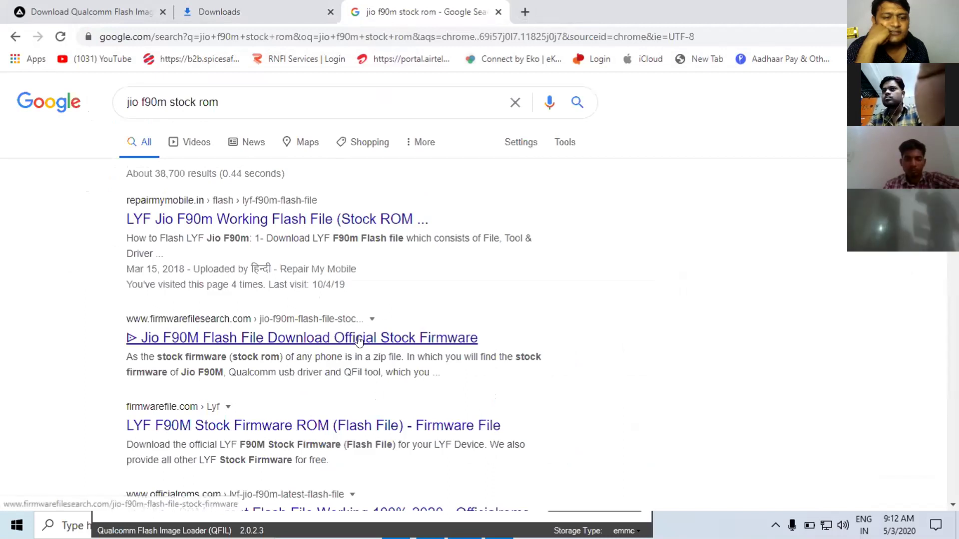
pyautogui.click(329, 340)
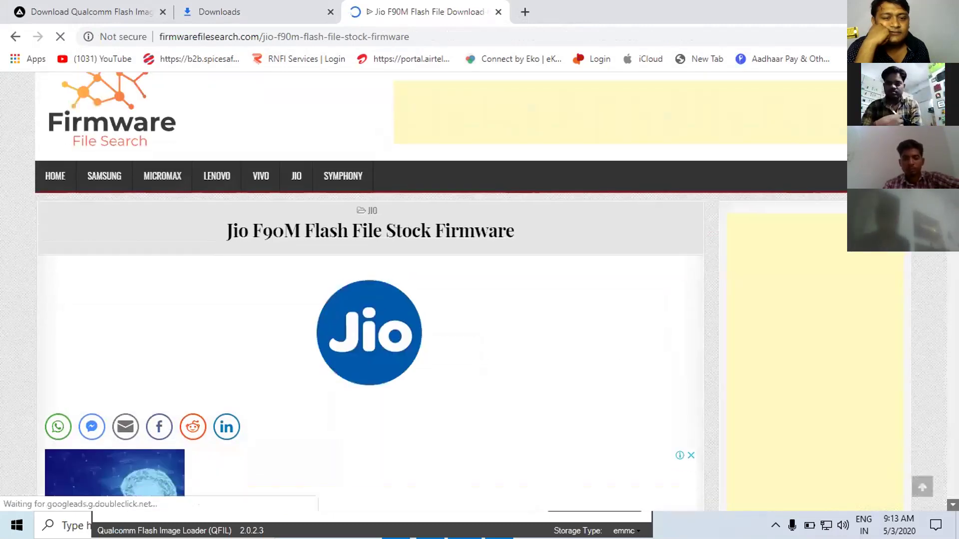
# Download the Jio F90M stock firmware Lyf_Jio_F90M_280918_QFIL.zip from MediaFire and close the Roblox pop-up window
pyautogui.scroll(-5, 369, 289)
pyautogui.scroll(-6, 370, 299)
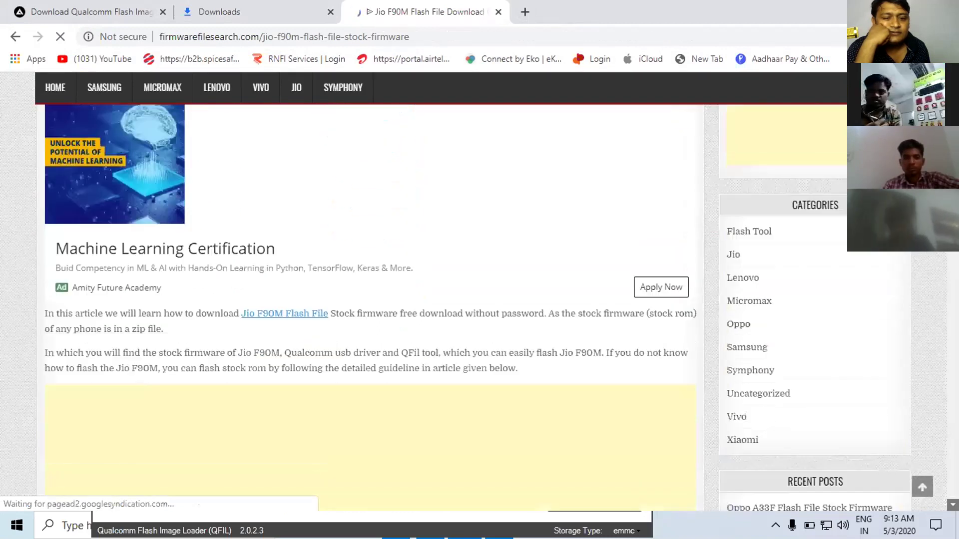
pyautogui.scroll(-5, 909, 480)
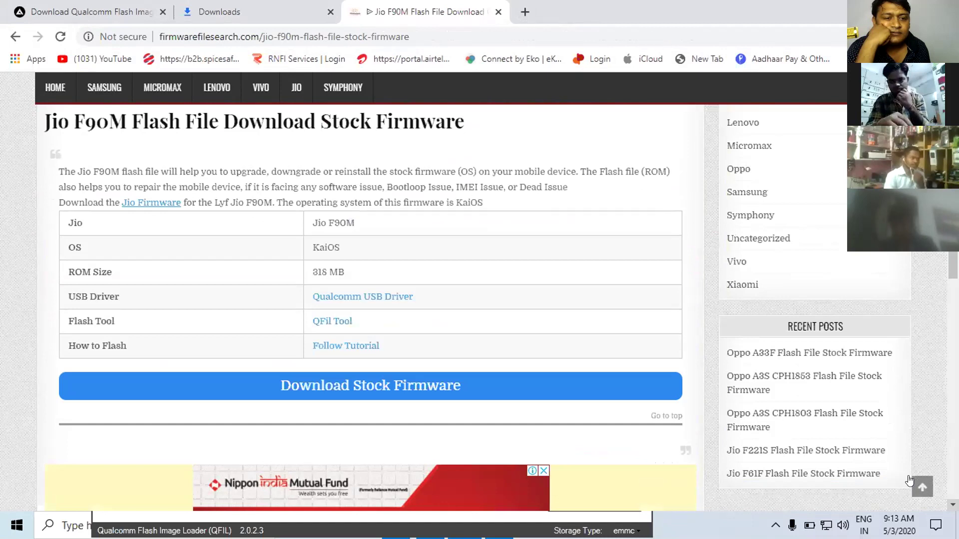
pyautogui.click(318, 386)
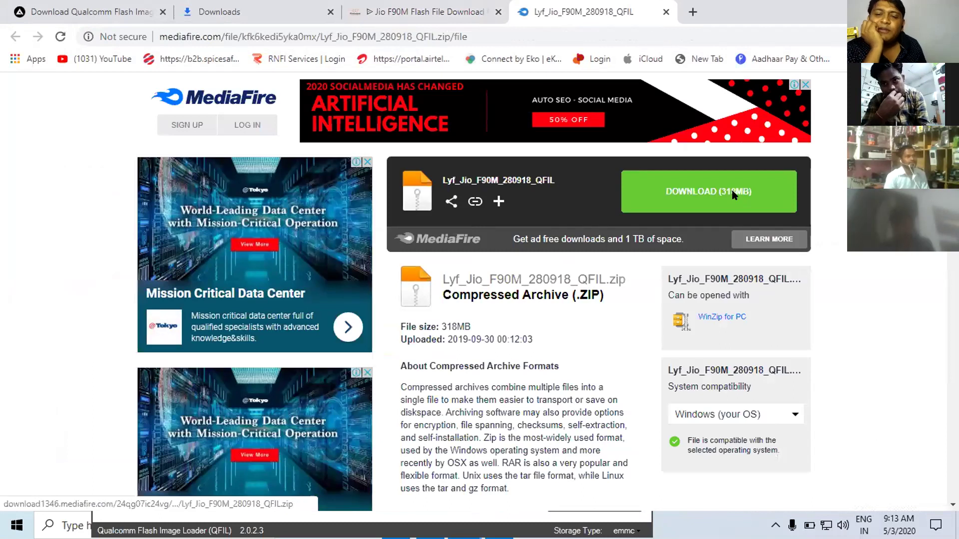
pyautogui.click(733, 195)
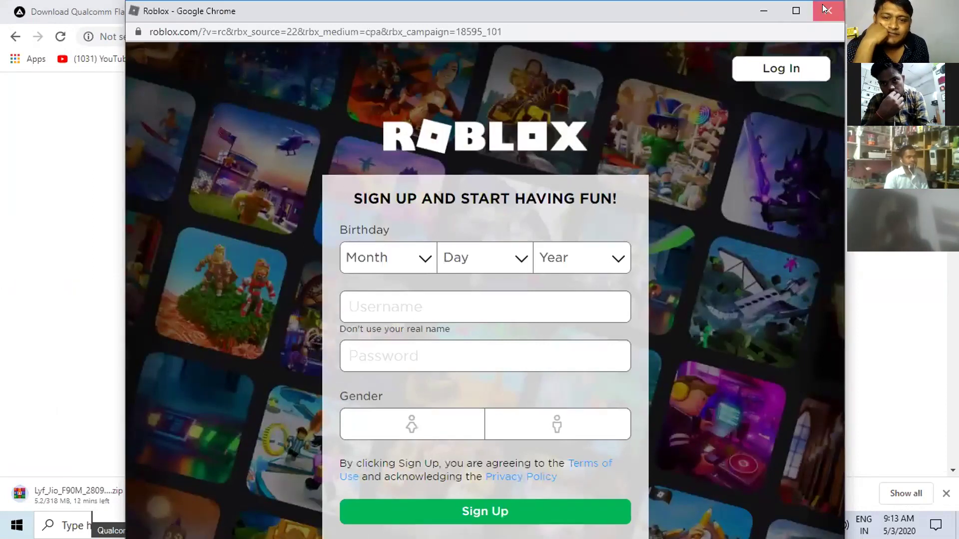
pyautogui.click(812, 17)
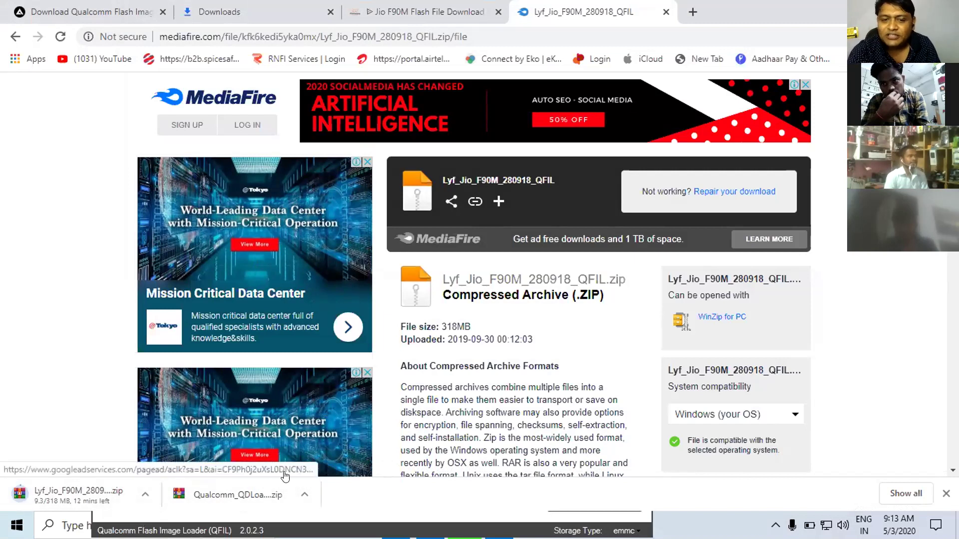
# Check the firmware's progress in the downloads list, and close the Downloads and Jio F90M flash file tabs
pyautogui.click(906, 493)
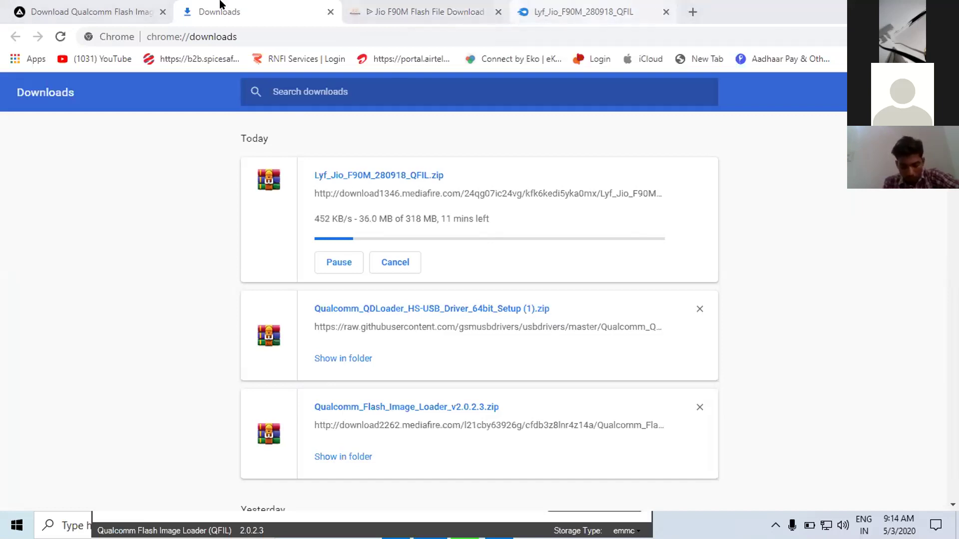
pyautogui.click(330, 12)
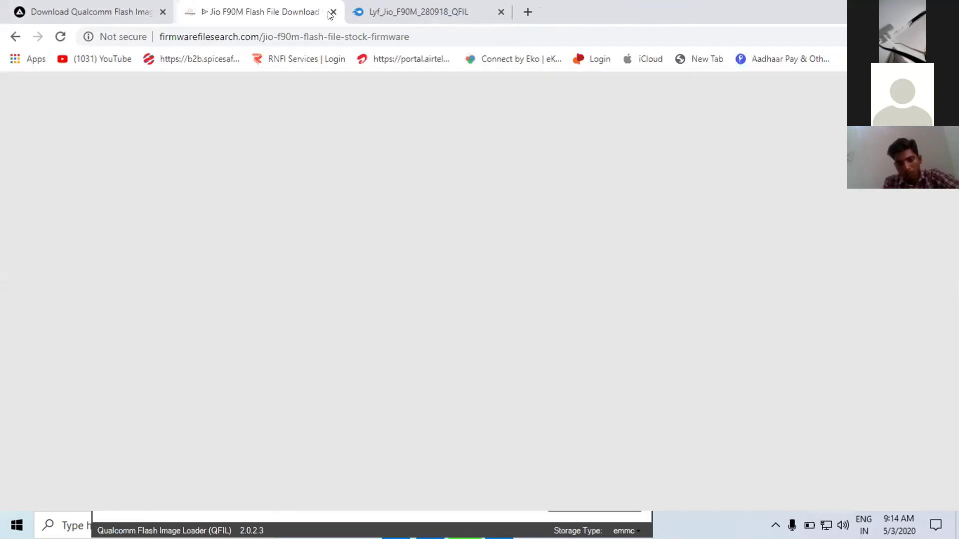
pyautogui.click(330, 12)
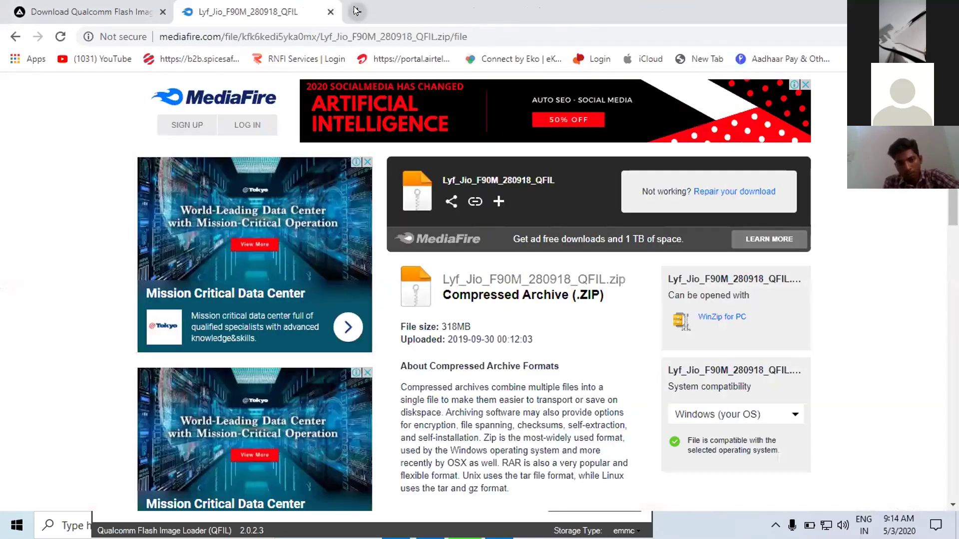
# Search for "qpst flass tools" in a new tab and open the androidmtk.com Download QPST Flash Tool (all versions) result
pyautogui.click(355, 11)
pyautogui.write('q')
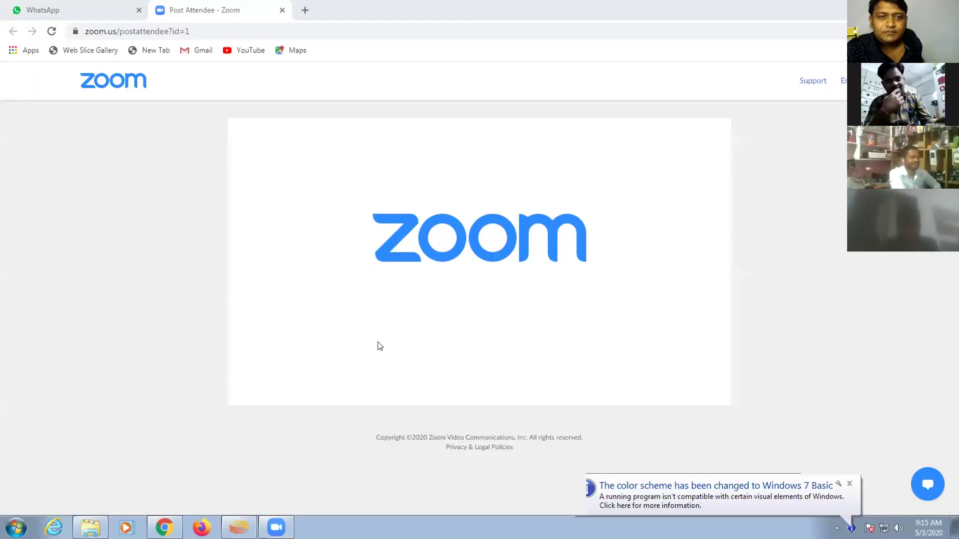
pyautogui.click(304, 10)
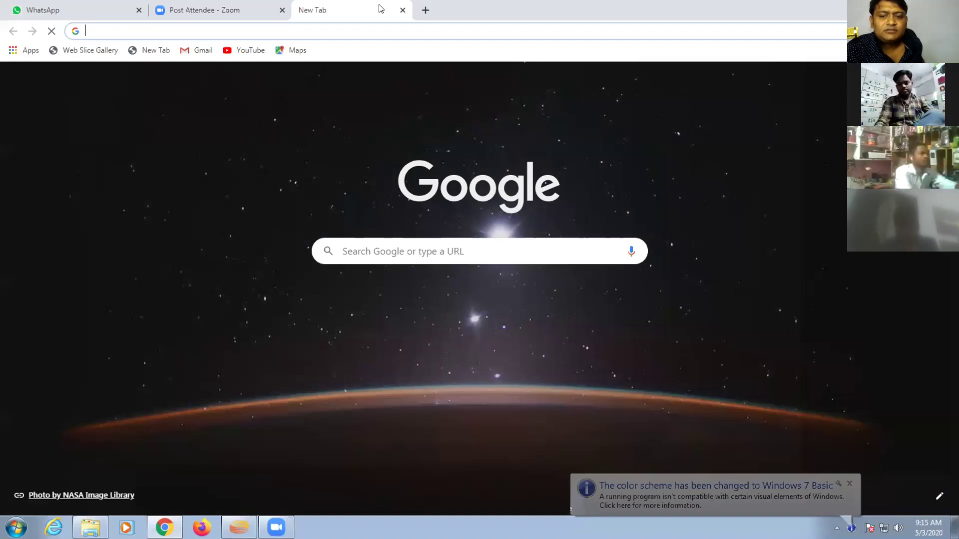
pyautogui.write('q')
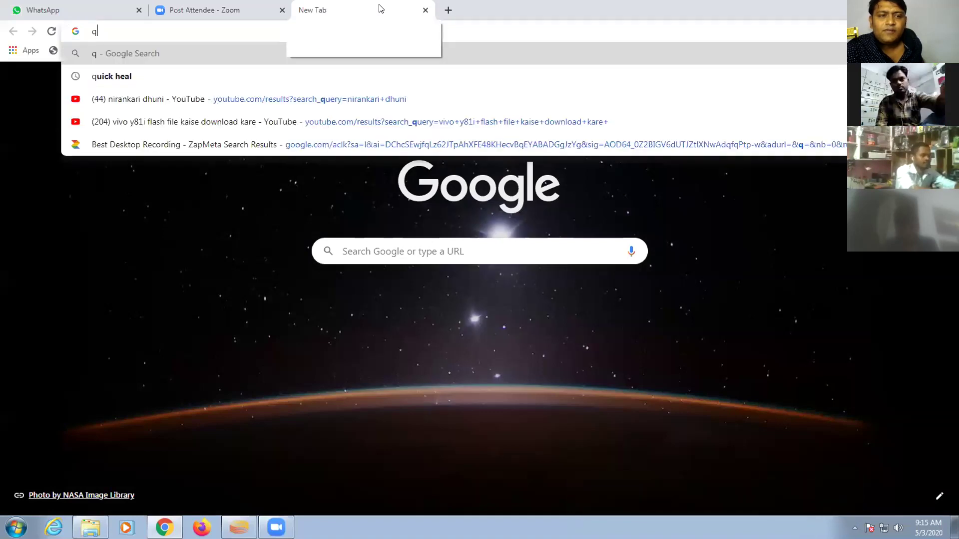
pyautogui.write('pst ')
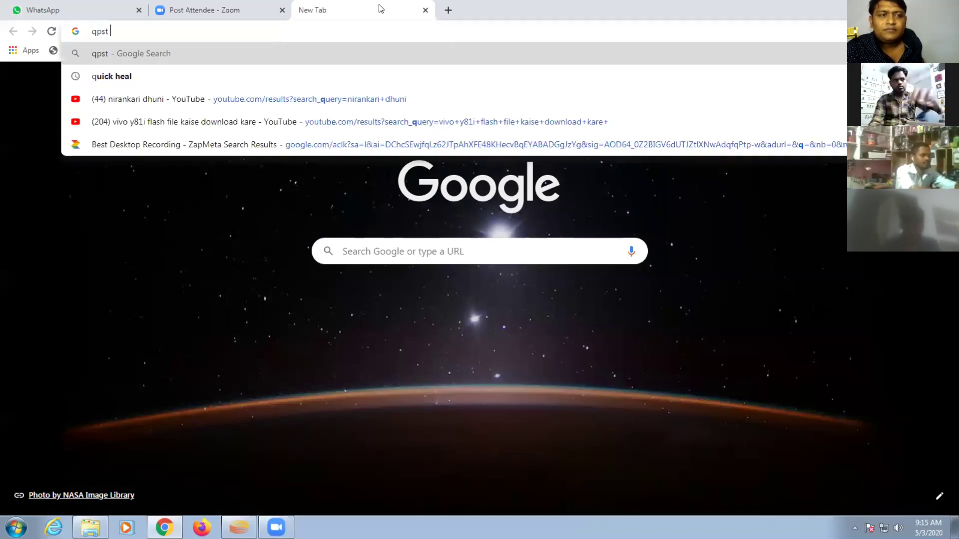
pyautogui.write('flass tools')
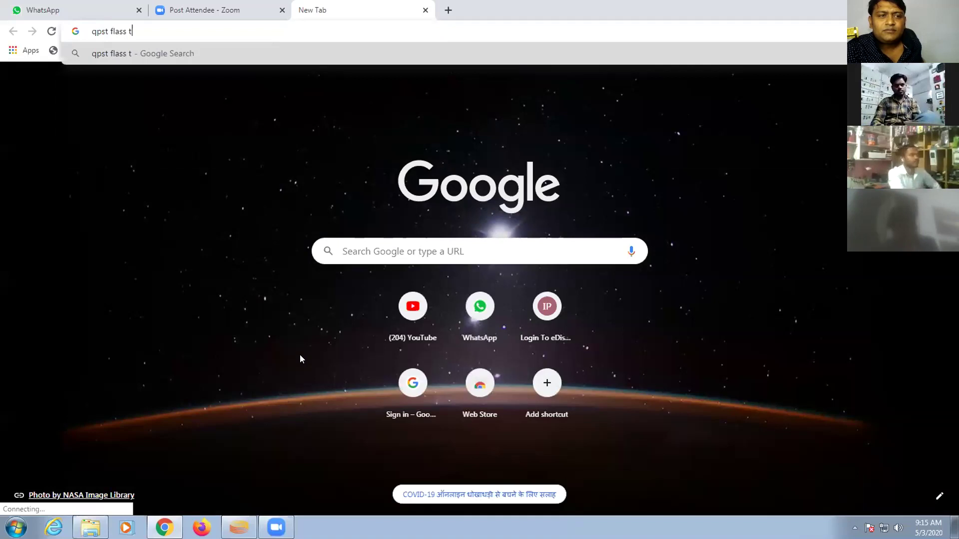
pyautogui.press('Return')
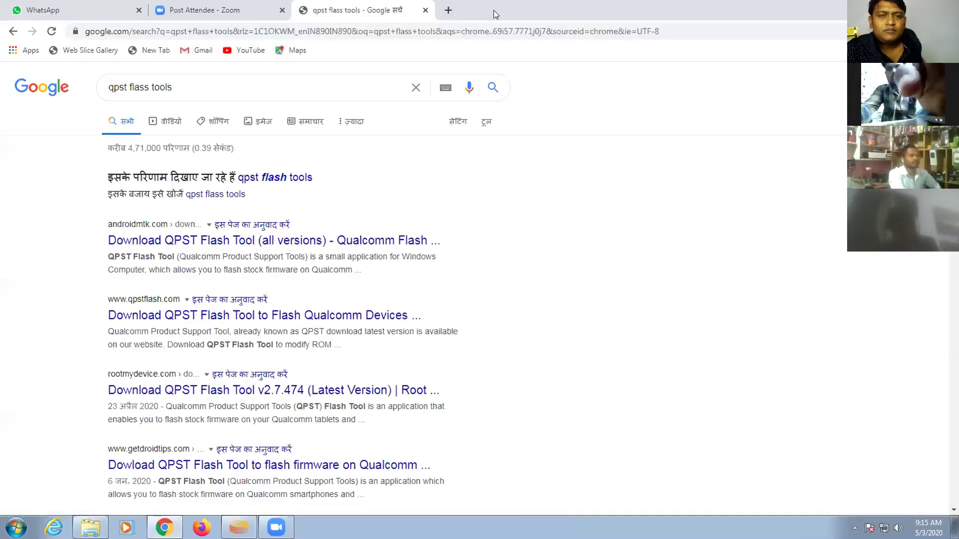
pyautogui.moveTo(494, 10); pyautogui.dragTo(494, 10)
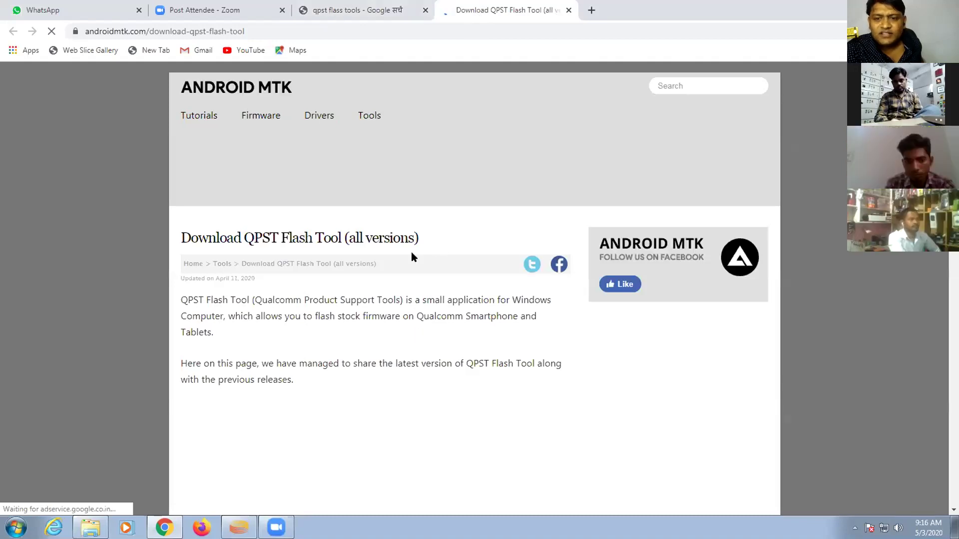
# Open the QPST_2.7.480.zip link marked as the latest version in the QPST Flash Tool download list
pyautogui.scroll(-3, 430, 265)
pyautogui.scroll(-1, 479, 330)
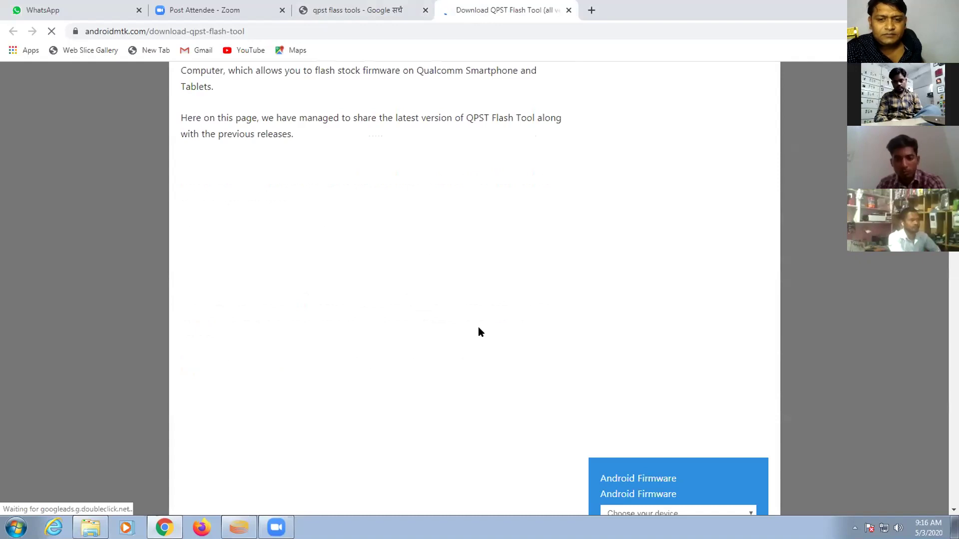
pyautogui.scroll(-1, 478, 328)
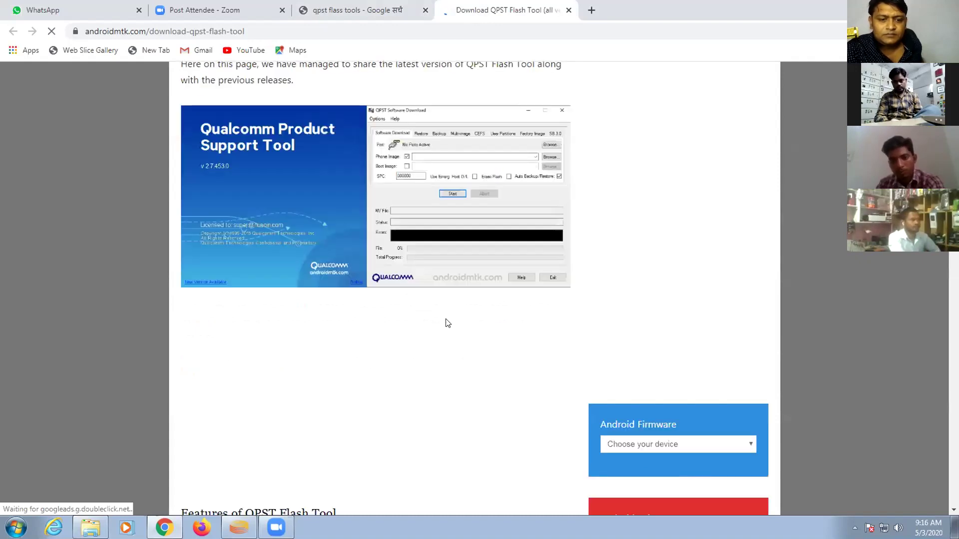
pyautogui.scroll(-20, 375, 322)
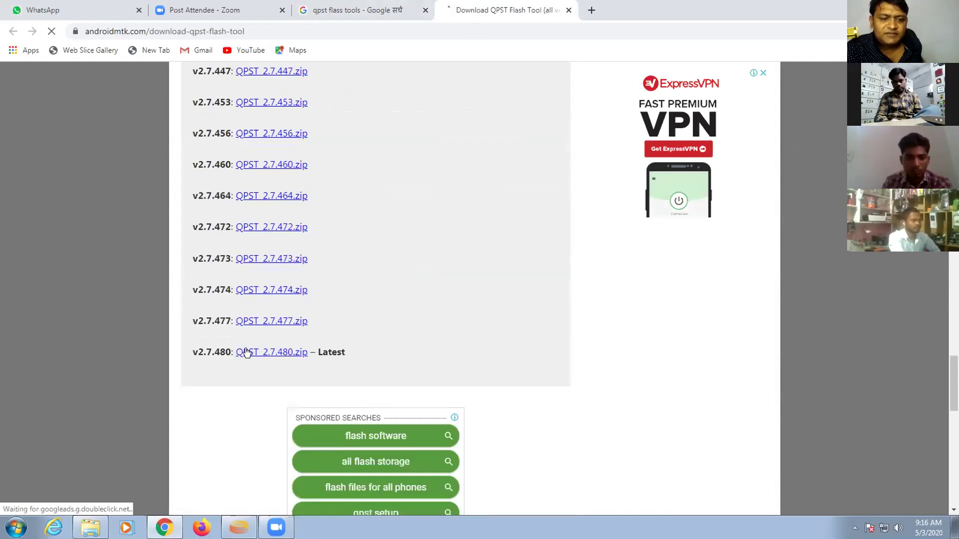
pyautogui.click(246, 353)
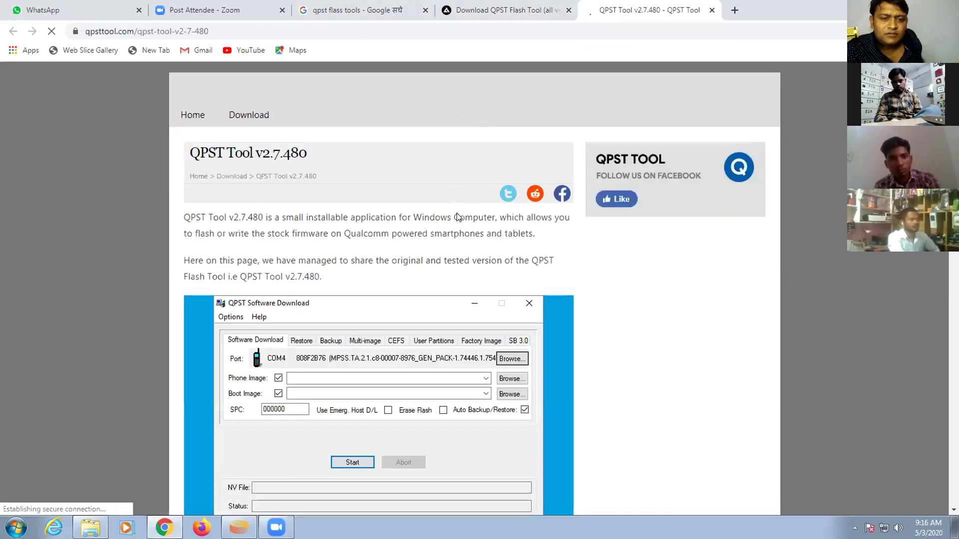
# Download QPST_2.7.480.zip through the Mirror 1 (Mediafire) link on the QPST Tool v2.7.480 page
pyautogui.scroll(-7, 397, 255)
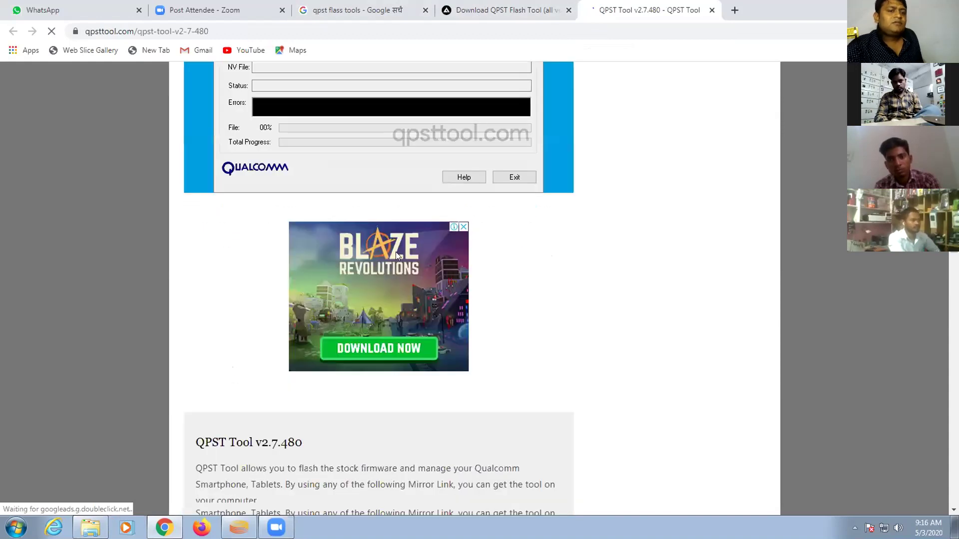
pyautogui.scroll(-9, 270, 299)
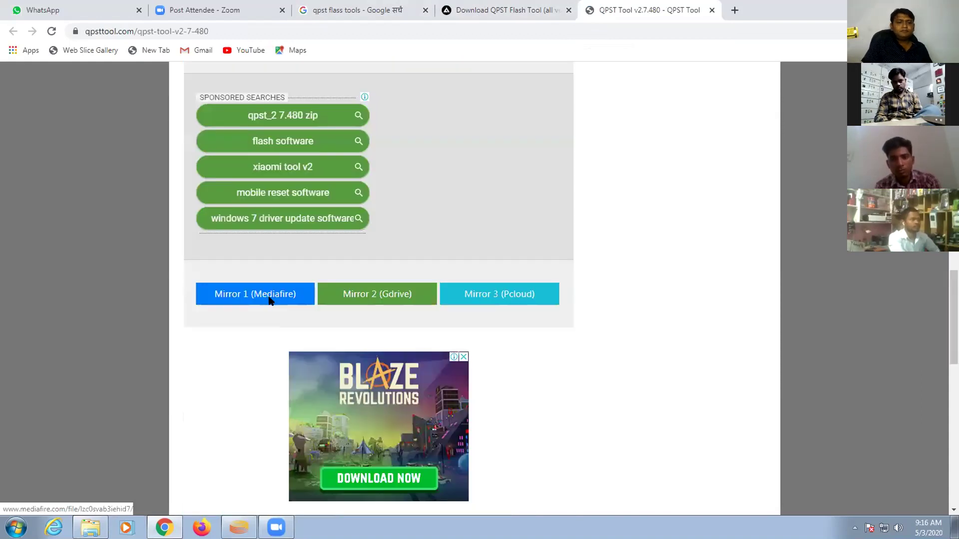
pyautogui.click(270, 300)
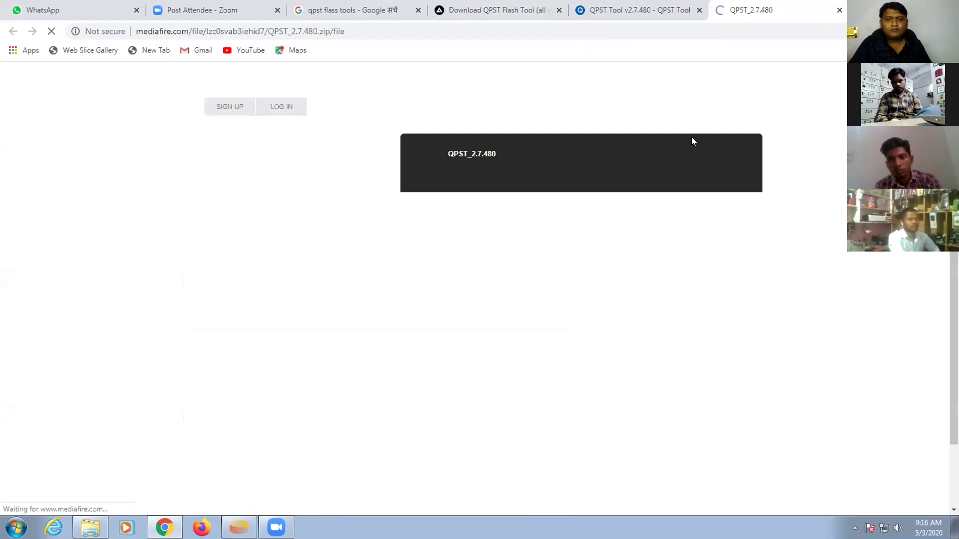
pyautogui.click(691, 165)
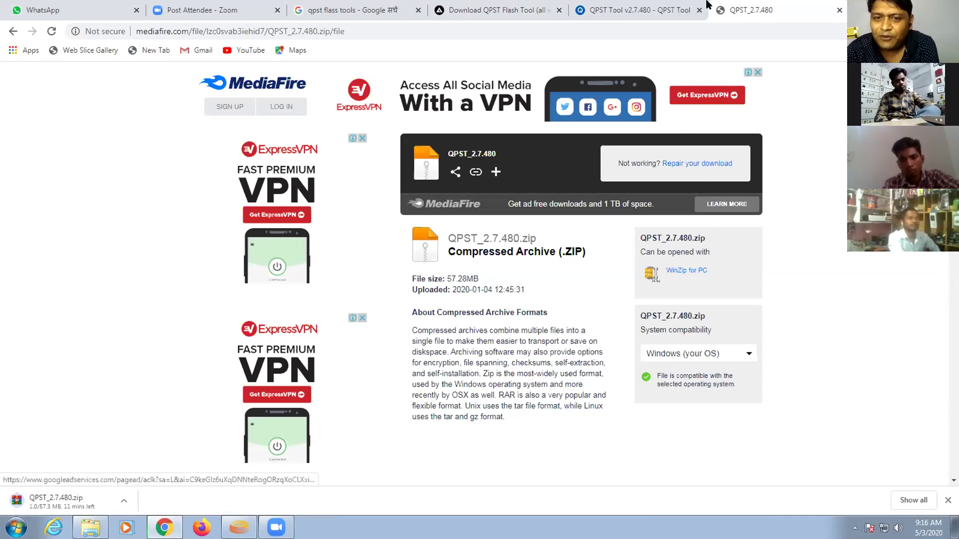
# Search for "msm flash tools" in a new tab and open the getdroidtips.com MSM Download Tool for Oppo devices result
pyautogui.hotkey('ctrl', 't')
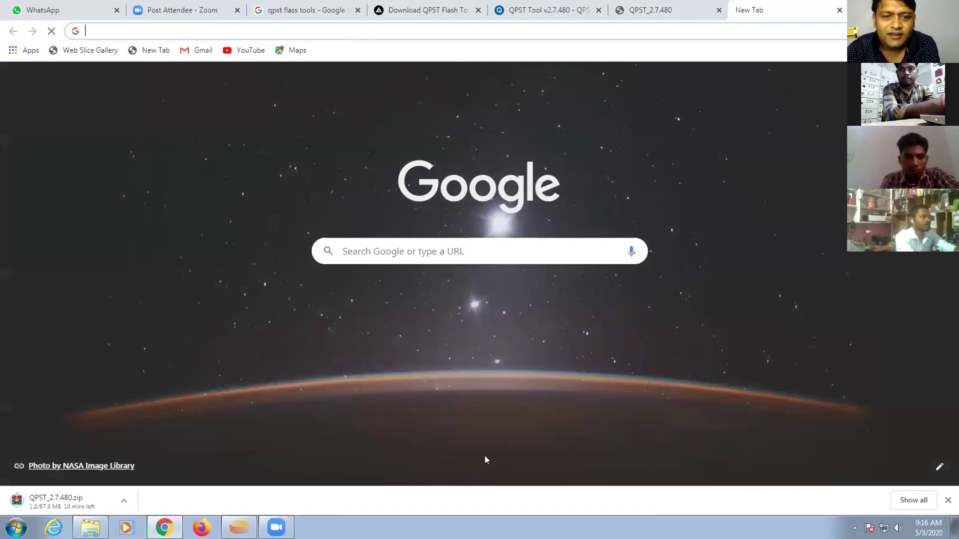
pyautogui.write('msm')
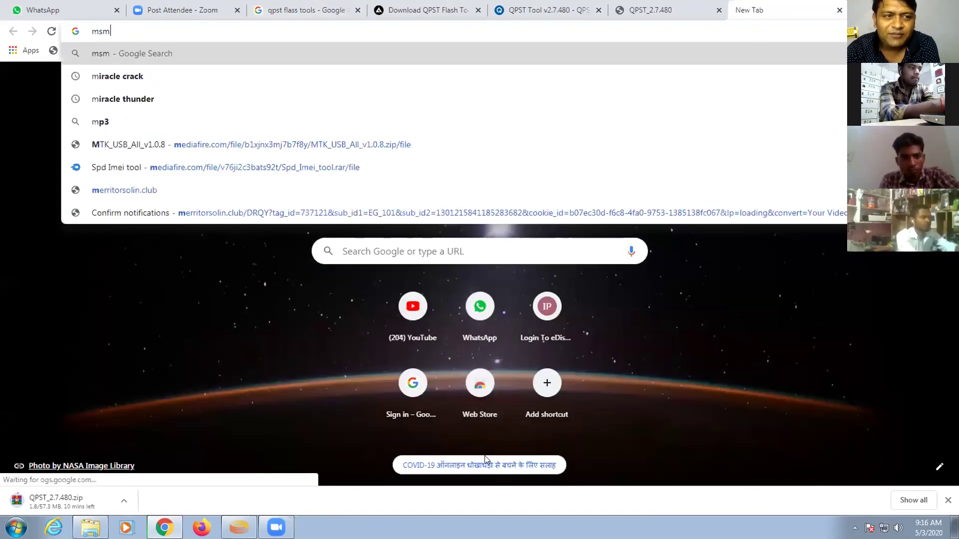
pyautogui.write(' flash too')
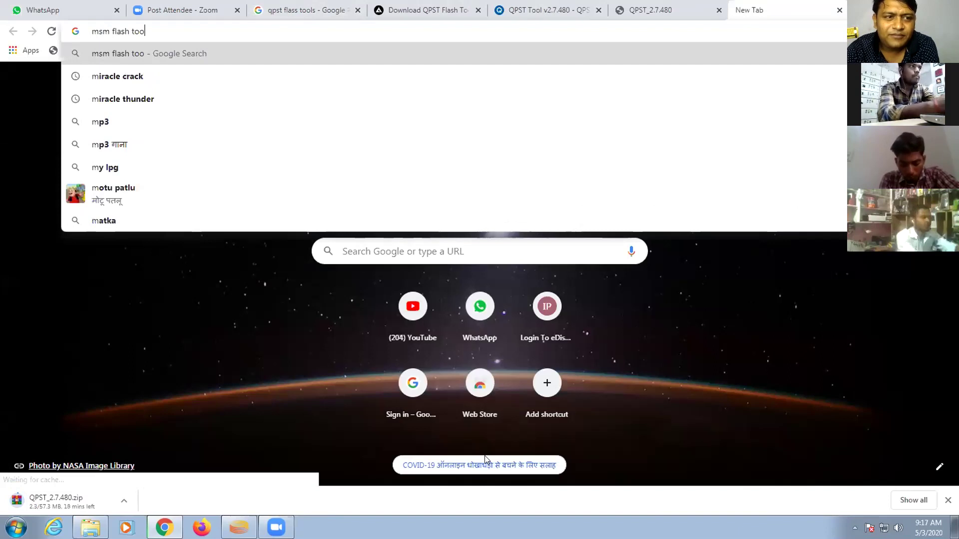
pyautogui.write('ls')
pyautogui.press('Return')
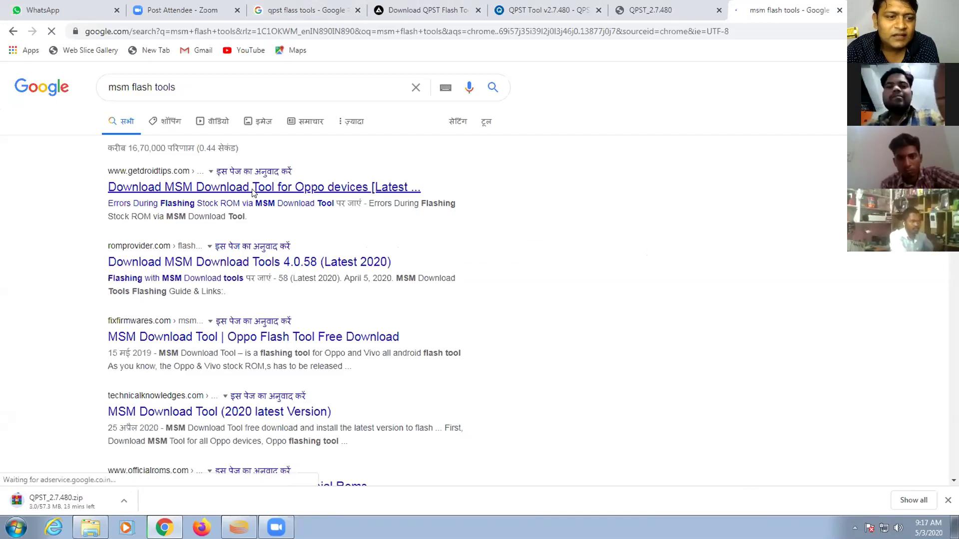
pyautogui.click(358, 191)
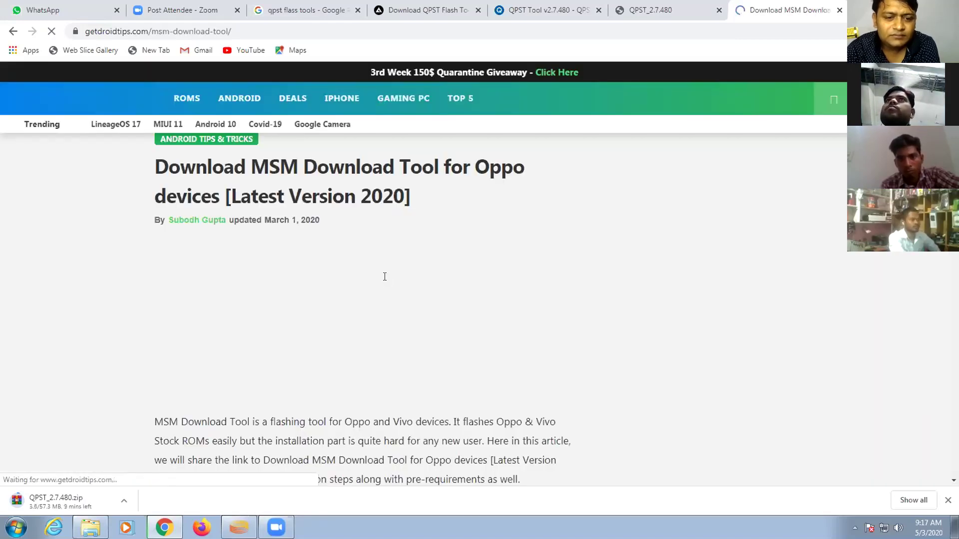
# Find the download links in the MSM Download Tool article and try the one for version 4.0.58
pyautogui.scroll(-1, 385, 279)
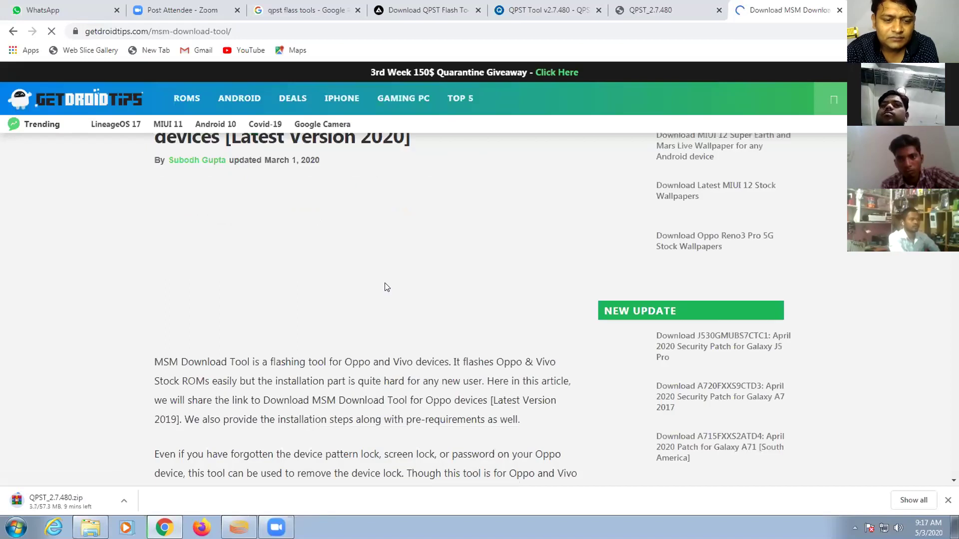
pyautogui.scroll(-7, 385, 287)
pyautogui.scroll(-7, 218, 257)
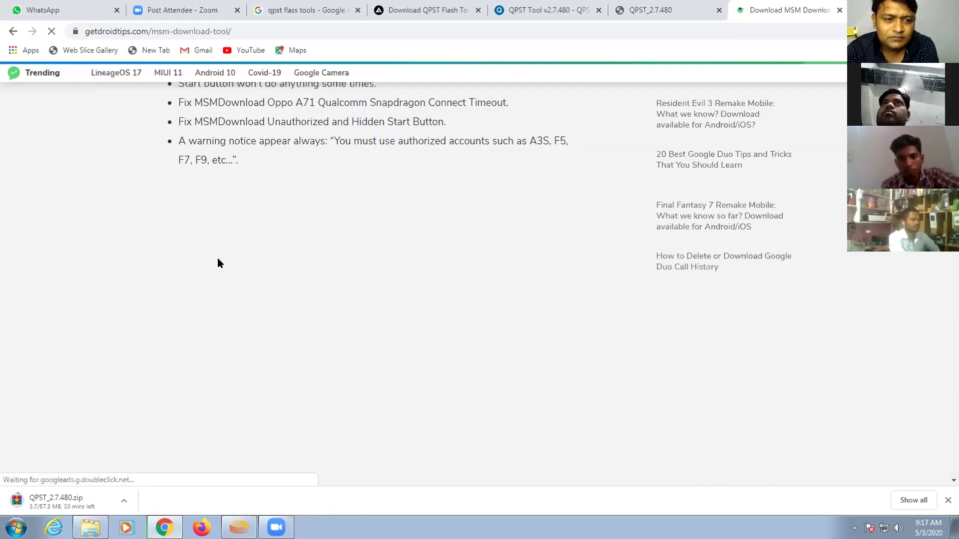
pyautogui.scroll(-3, 259, 267)
pyautogui.scroll(4, 259, 268)
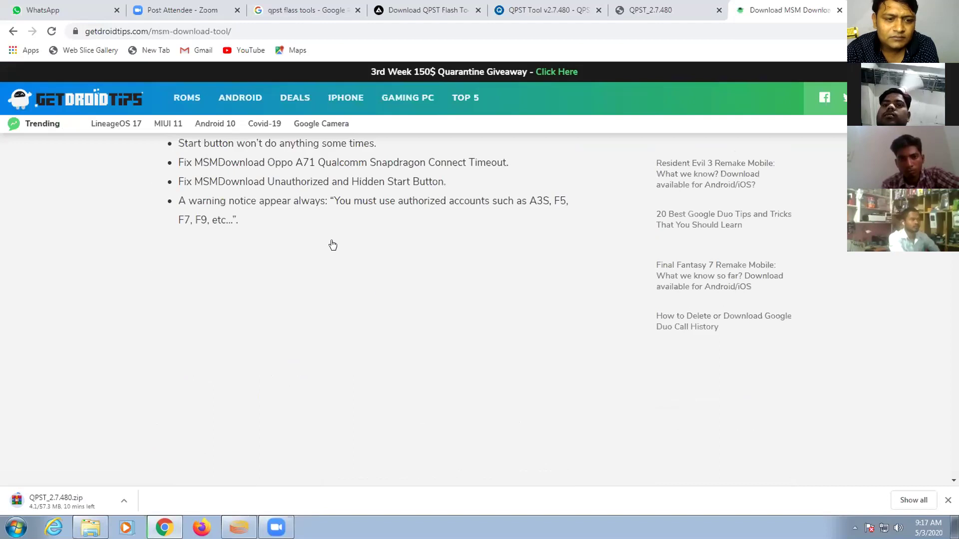
pyautogui.scroll(-10, 331, 274)
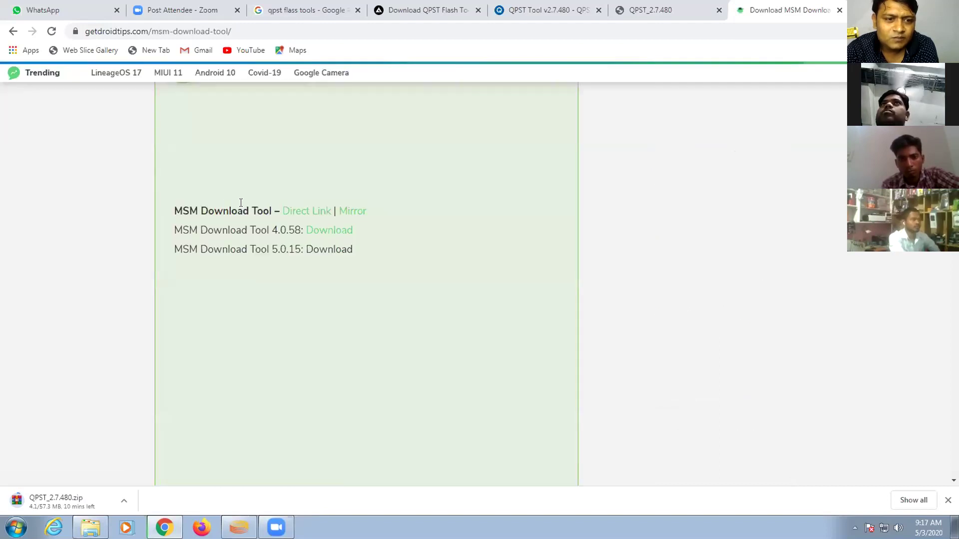
pyautogui.click(330, 232)
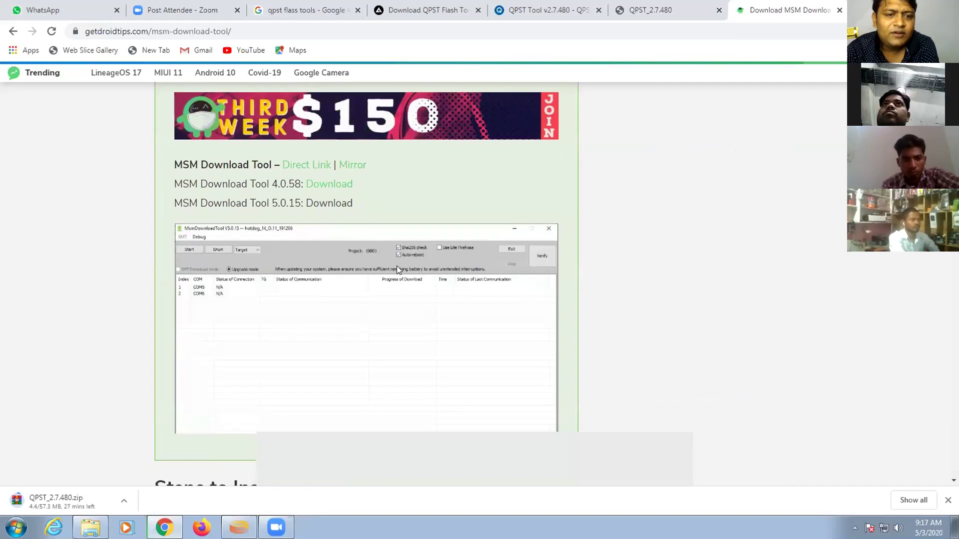
# Open the Mirror link for MSM Download Tool to reach MSM DOWNLOAD TOOL OPPO ALL FILES 2019.rar on Google Drive
pyautogui.scroll(-3, 397, 266)
pyautogui.scroll(3, 365, 271)
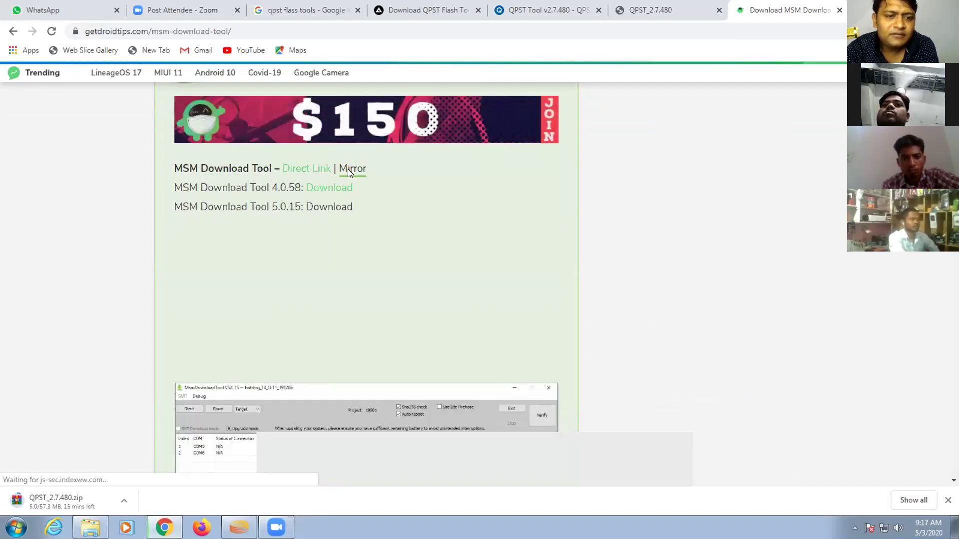
pyautogui.click(363, 172)
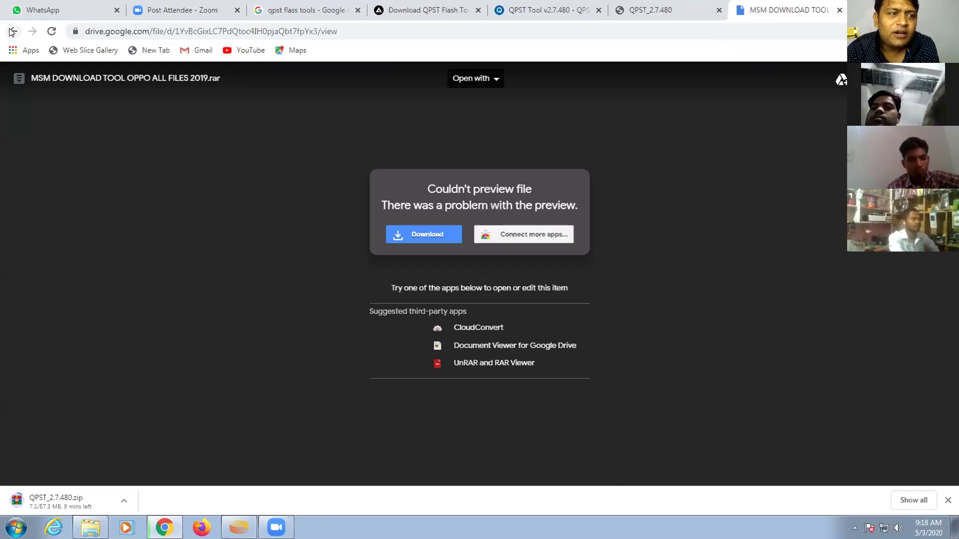
# Download MSM DOWNLOAD TOOL OPPO ALL FILES 2019.rar from Google Drive, proceeding without the virus scan
pyautogui.click(431, 233)
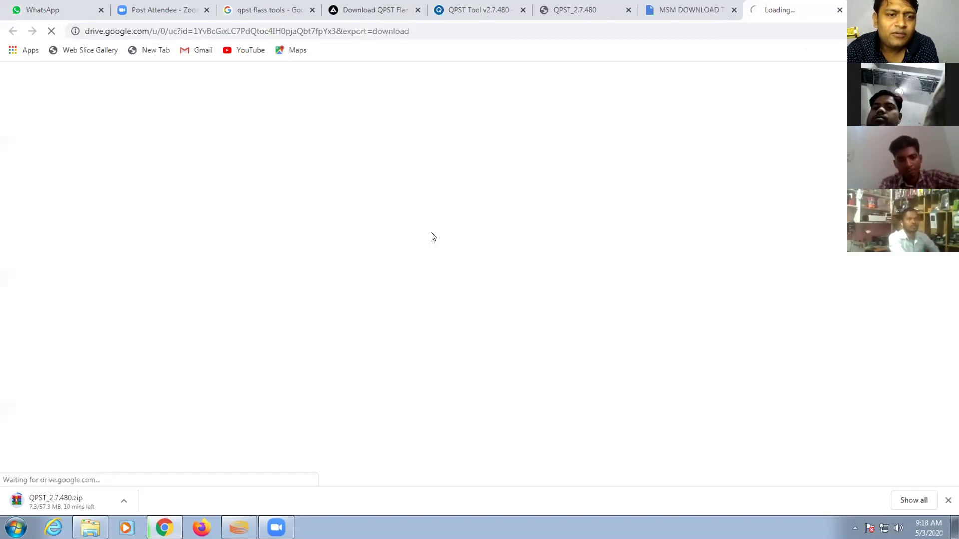
pyautogui.click(388, 179)
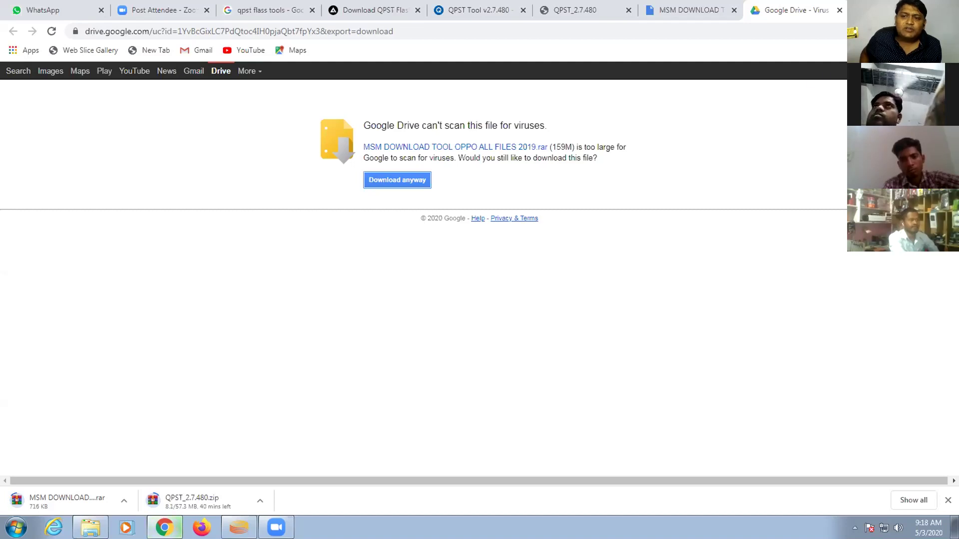
pyautogui.hotkey('ctrl', 't')
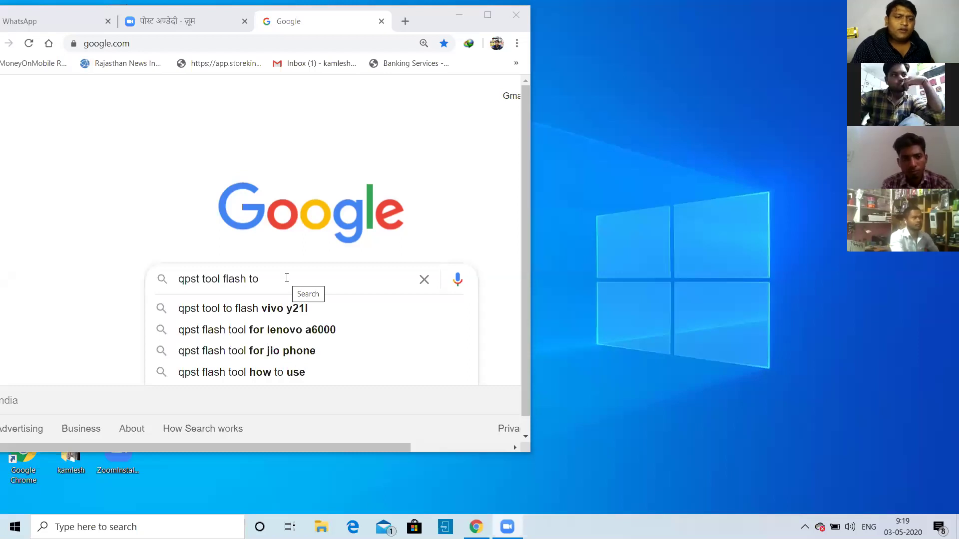
# Maximize the browser window, search Google for "qpst tool flash tool" and open the androidmtk.com result
pyautogui.click(430, 20)
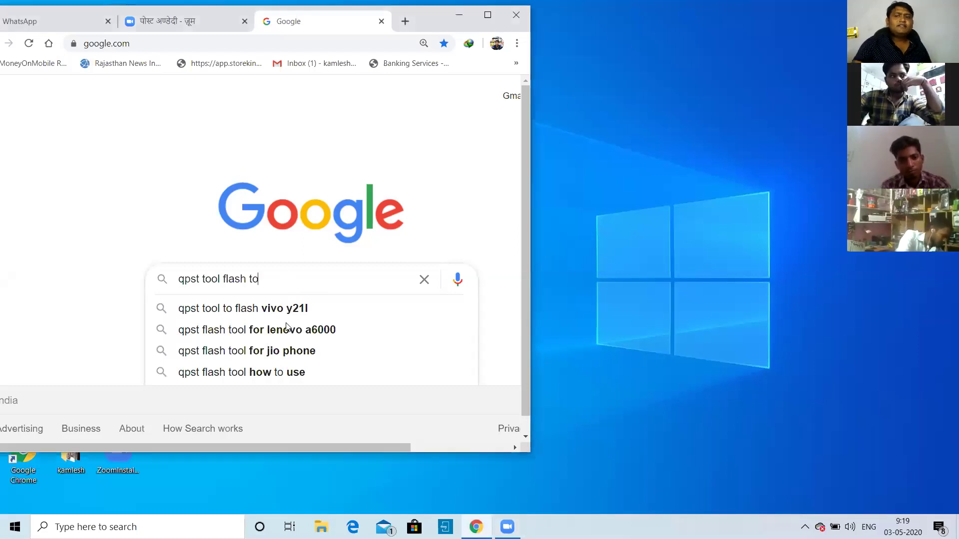
pyautogui.click(490, 20)
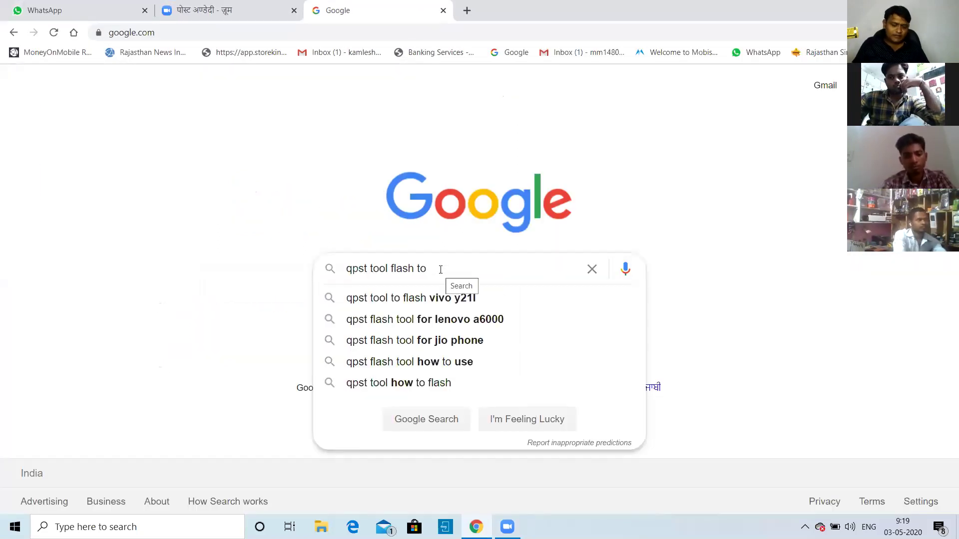
pyautogui.write('o')
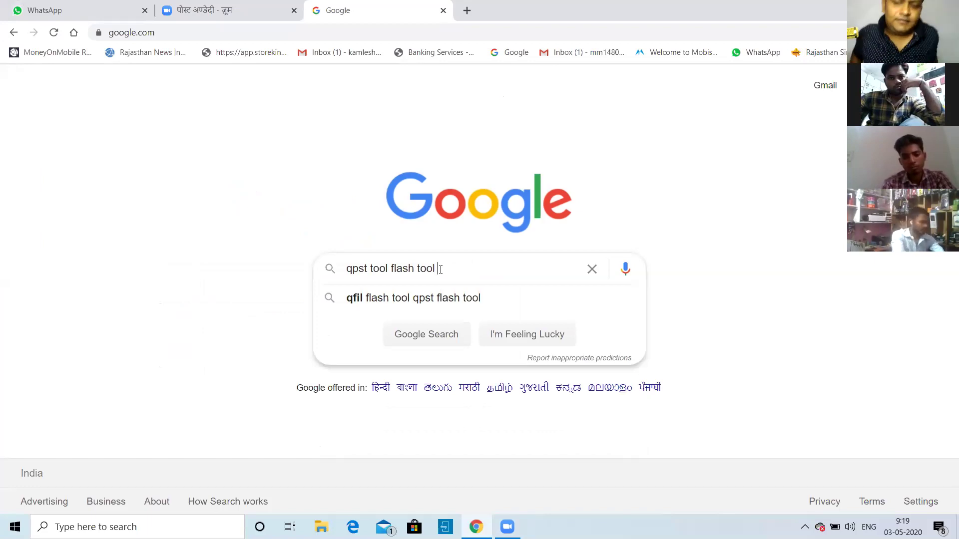
pyautogui.write('l')
pyautogui.press('Return')
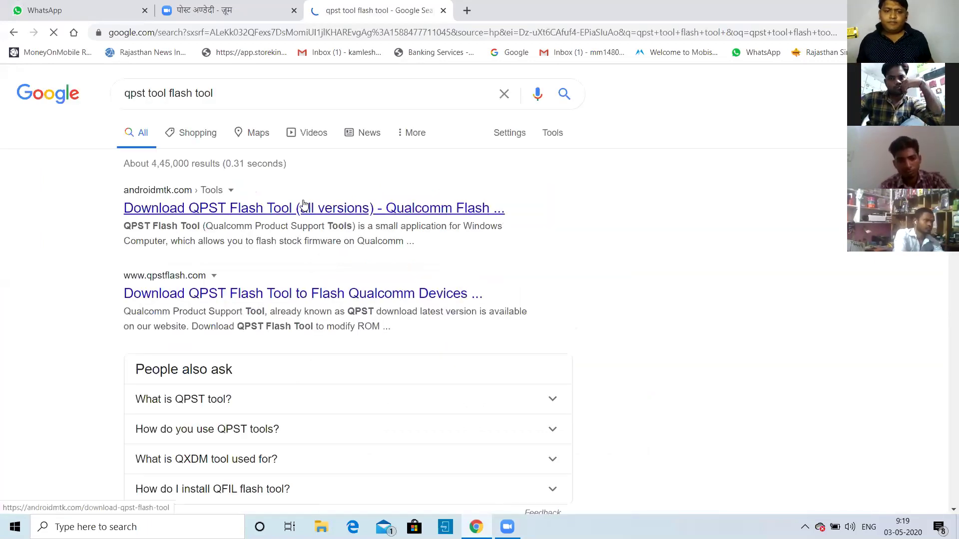
pyautogui.click(298, 209)
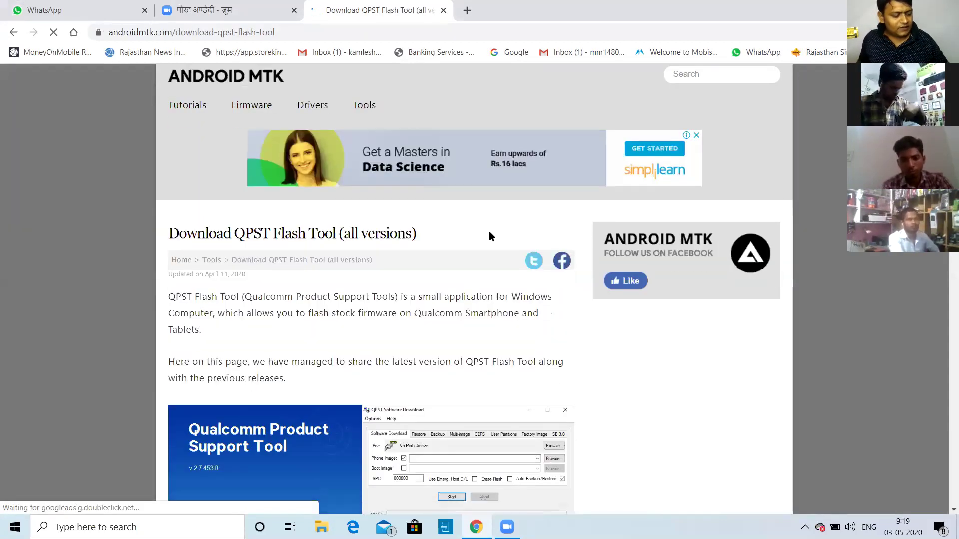
# Find the latest release, v2.7.480, in the QPST Flash Tool version list and open its QPST_2.7.480.zip link
pyautogui.scroll(-7, 489, 235)
pyautogui.scroll(-20, 489, 235)
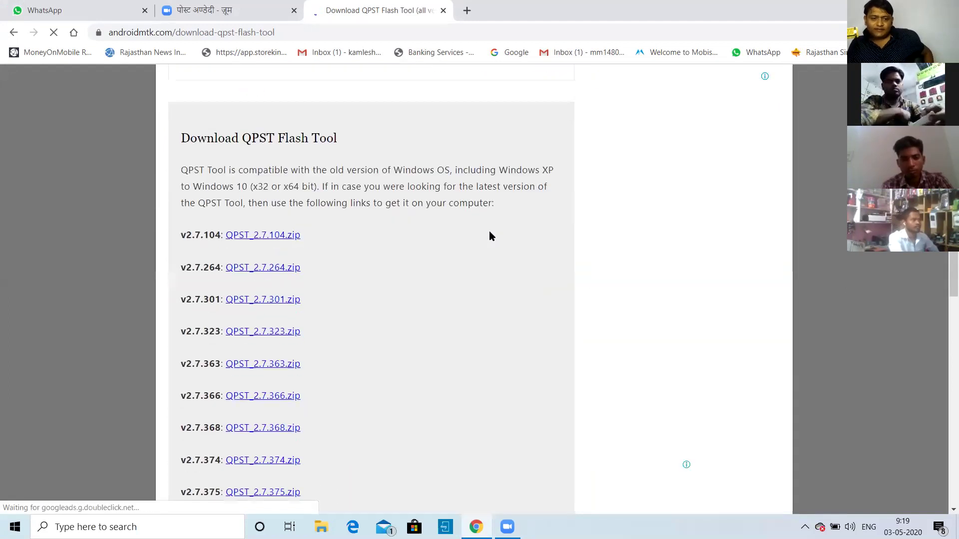
pyautogui.scroll(-12, 489, 234)
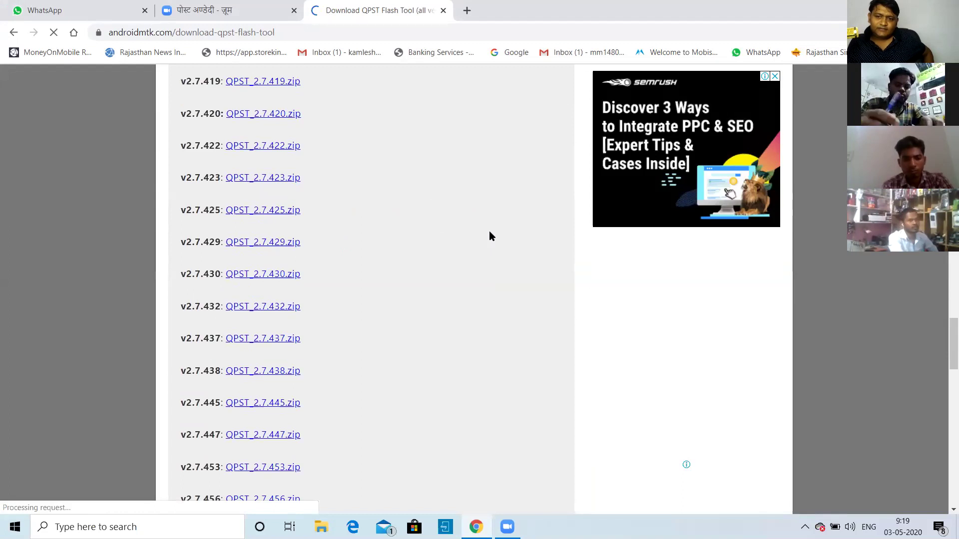
pyautogui.scroll(-10, 489, 235)
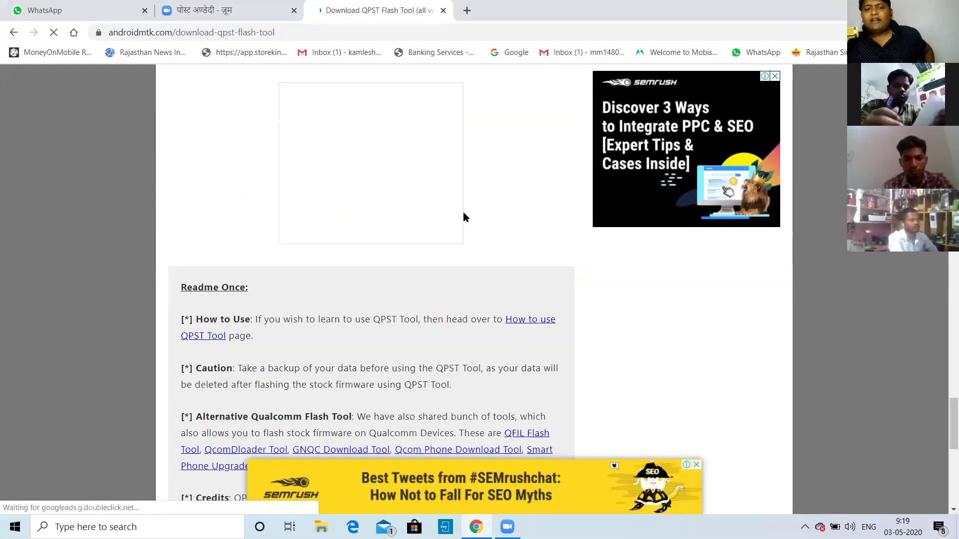
pyautogui.scroll(2, 370, 194)
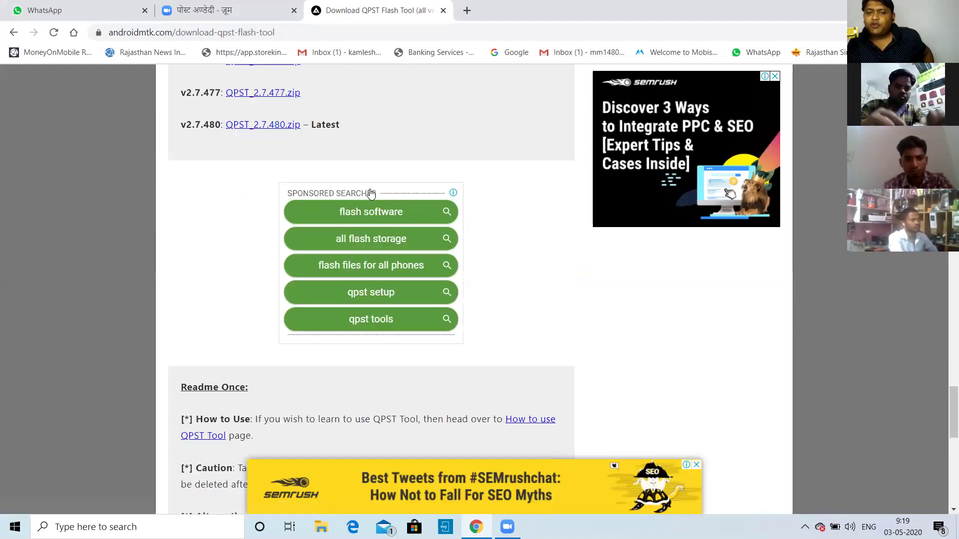
pyautogui.click(370, 193)
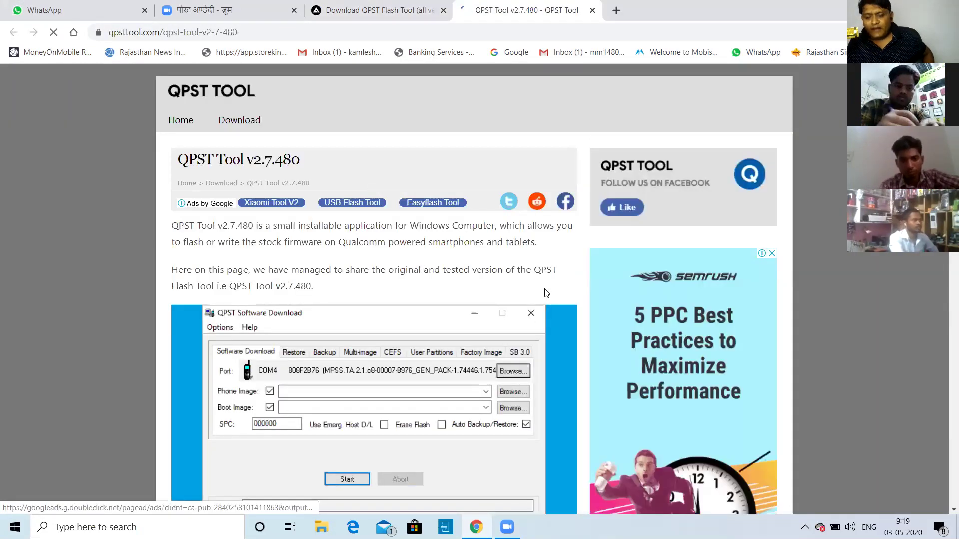
# Download QPST_2.7.480.zip through Mirror 1 (Mediafire), dismiss the ad pop-up, minimize the download progress window and close the MediaFire page
pyautogui.scroll(-1, 544, 293)
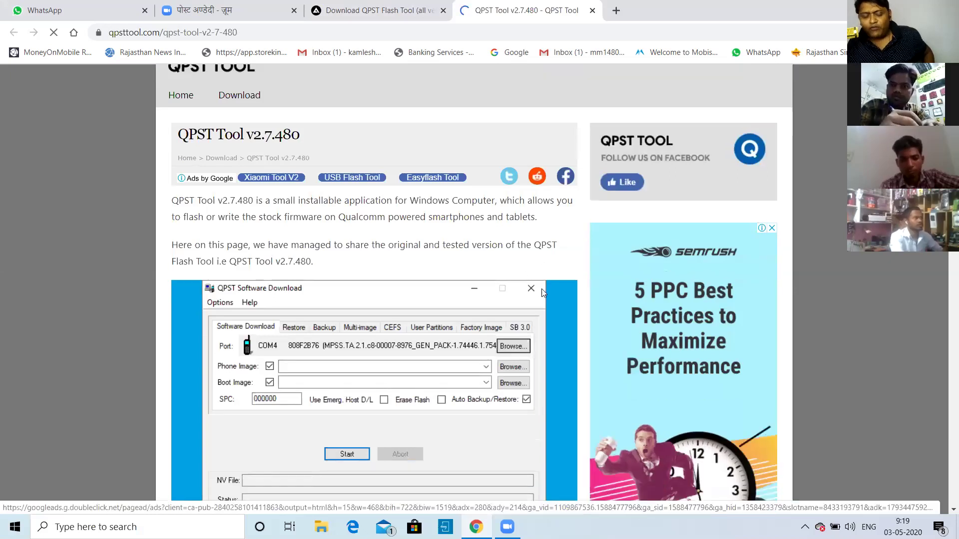
pyautogui.scroll(-2, 543, 293)
pyautogui.scroll(-8, 541, 290)
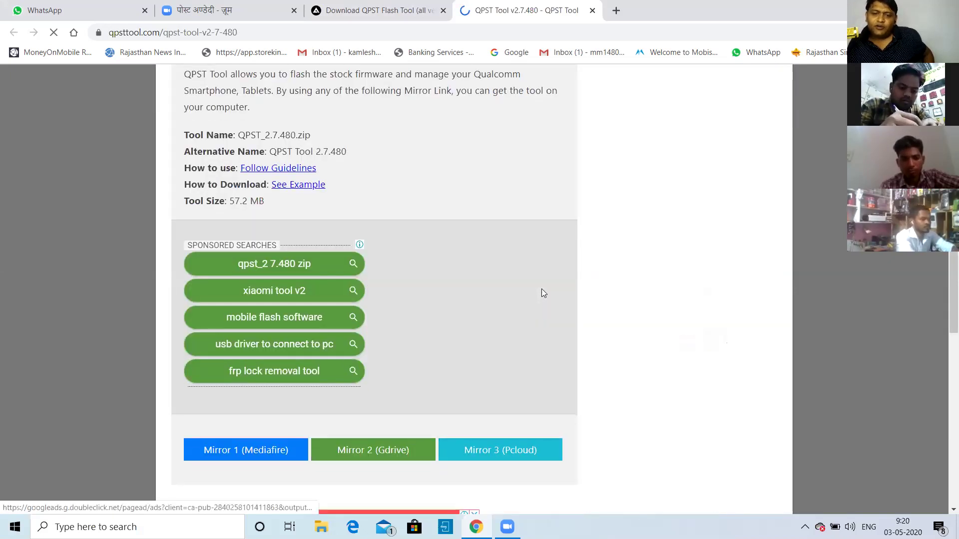
pyautogui.scroll(-1, 303, 392)
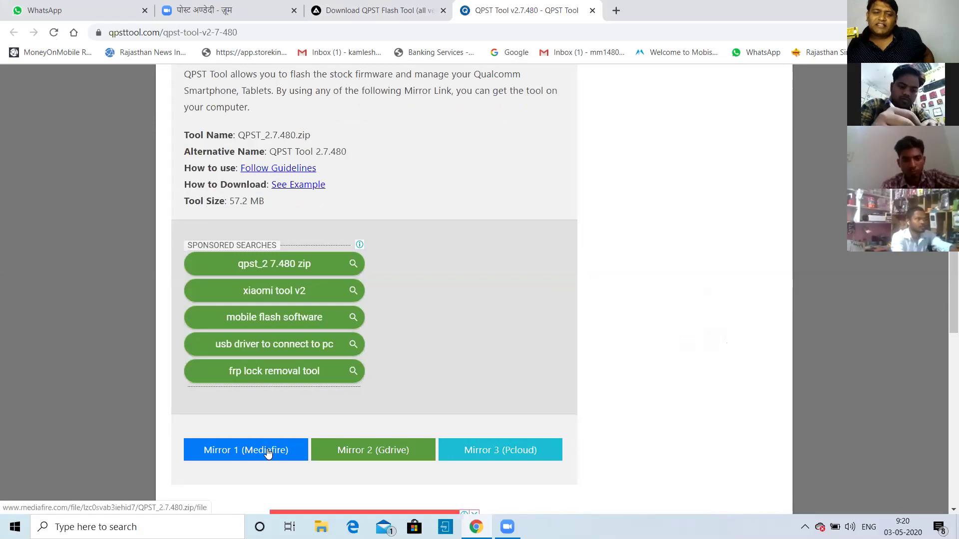
pyautogui.click(268, 451)
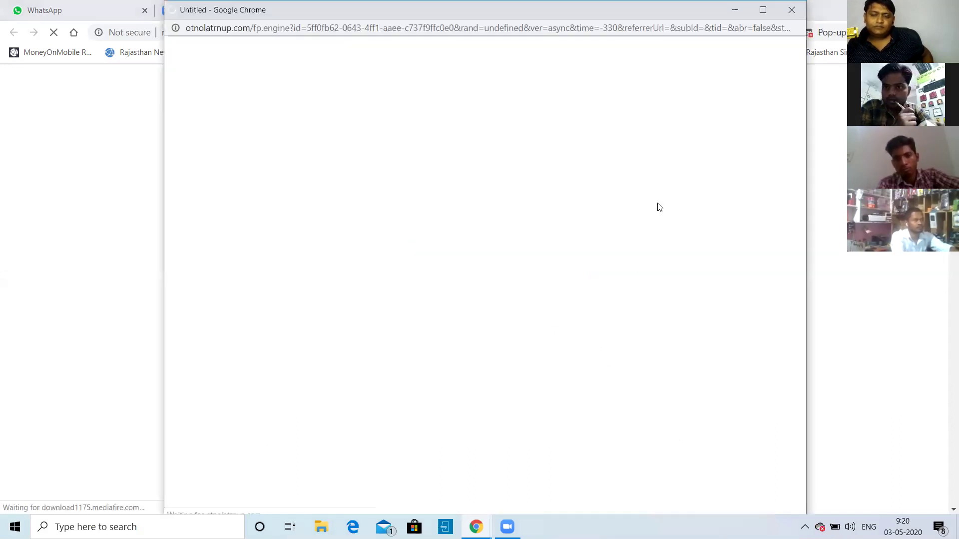
pyautogui.click(790, 12)
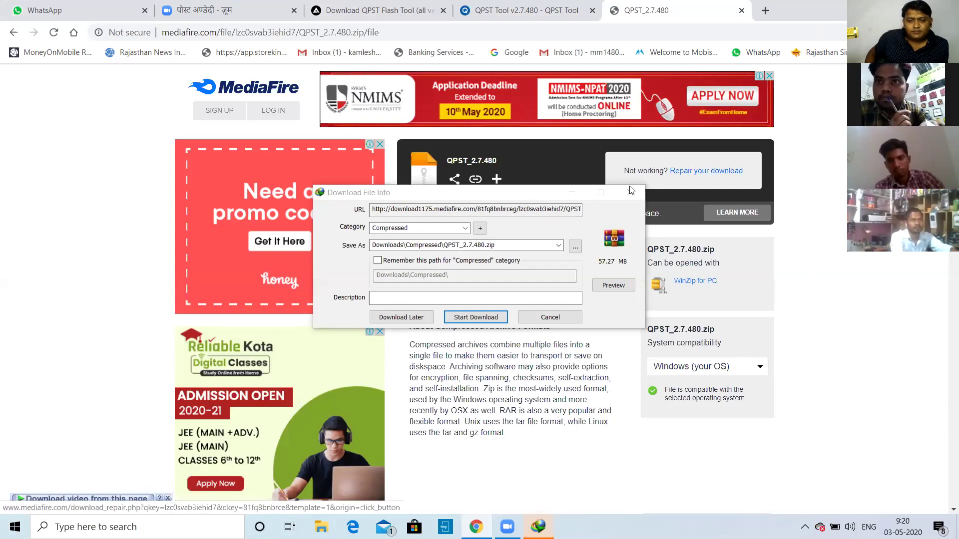
pyautogui.click(482, 317)
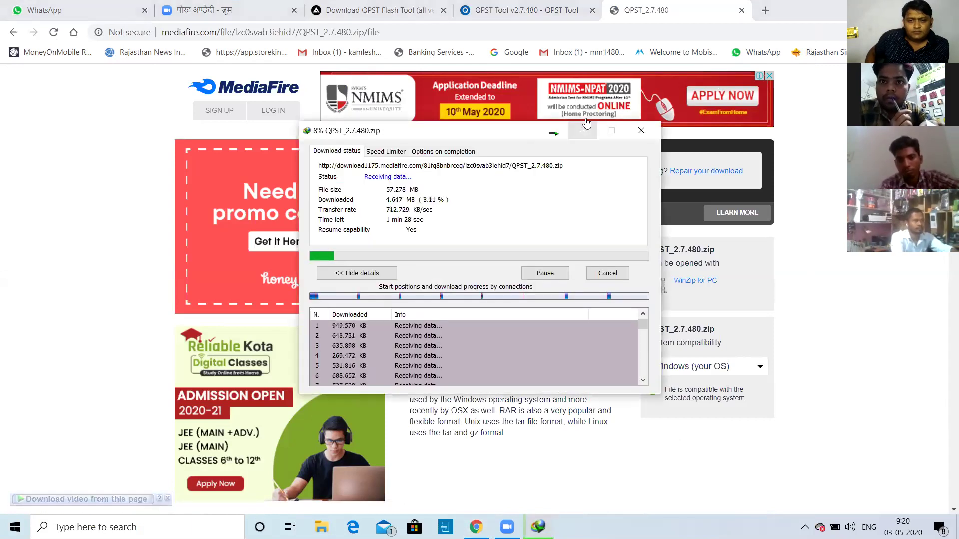
pyautogui.click(583, 130)
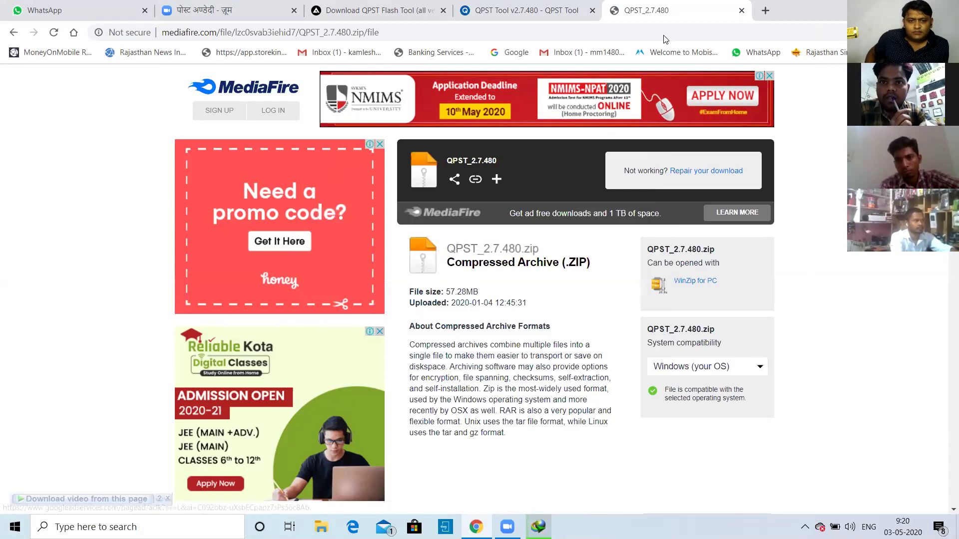
pyautogui.click(741, 11)
# Search Google for "msm flash tool" and open the fixfirmwares.com MSM Download Tool result
pyautogui.click(514, 53)
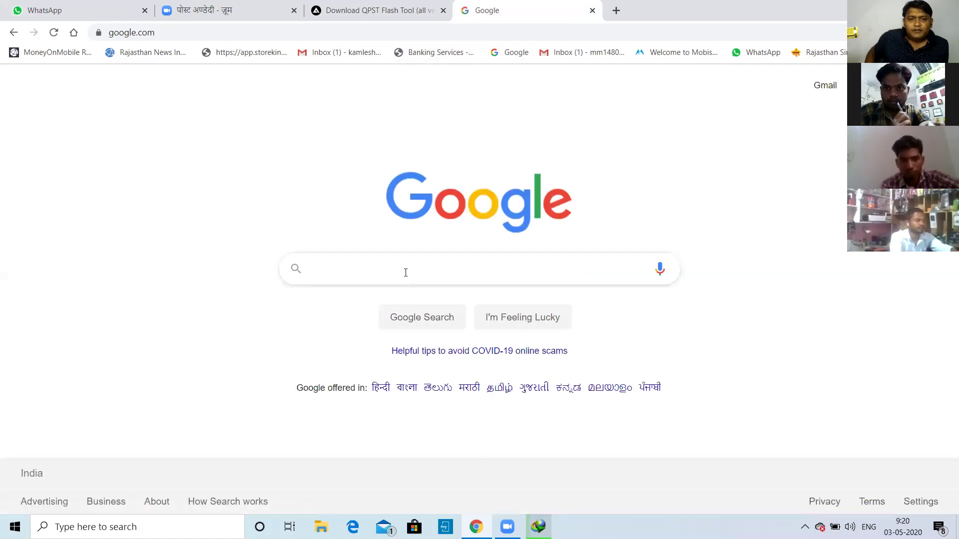
pyautogui.click(406, 272)
pyautogui.write('msm')
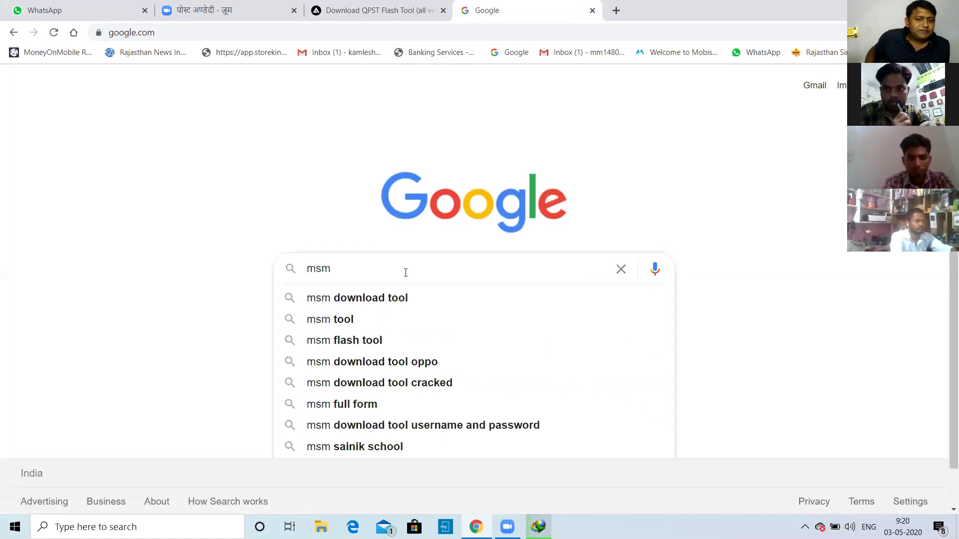
pyautogui.click(378, 340)
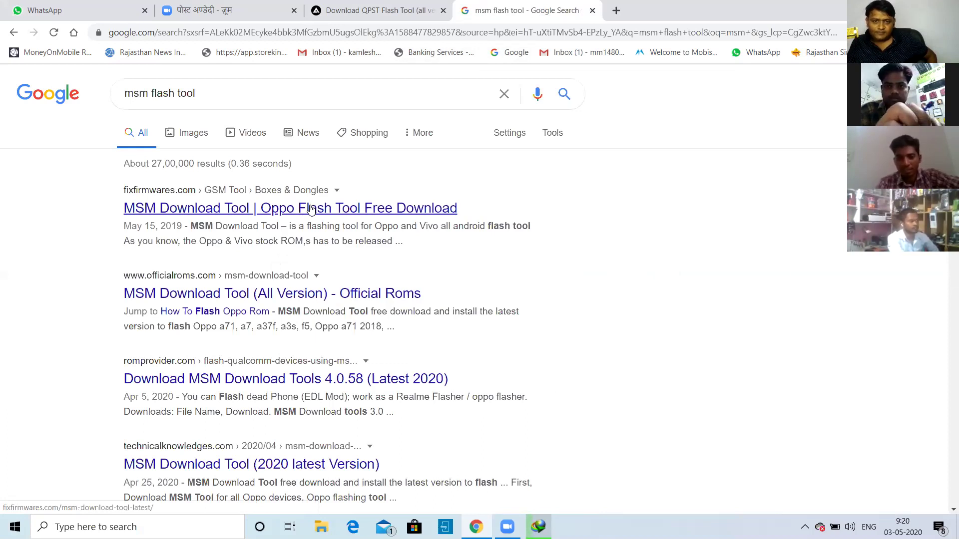
pyautogui.click(310, 209)
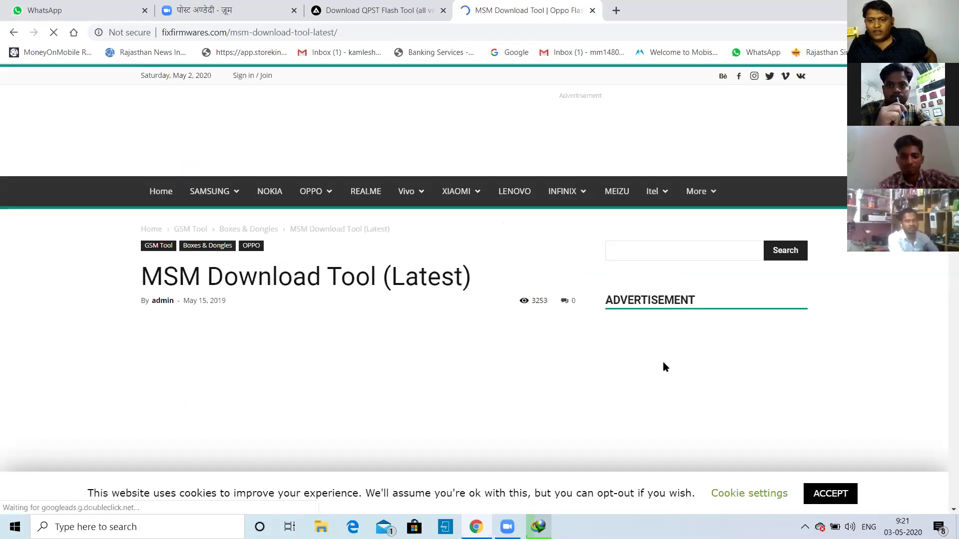
# Examine the MSM Download Tool (Latest) article for its prerequisites, installation and flashing instructions, and a download link
pyautogui.scroll(-1, 663, 367)
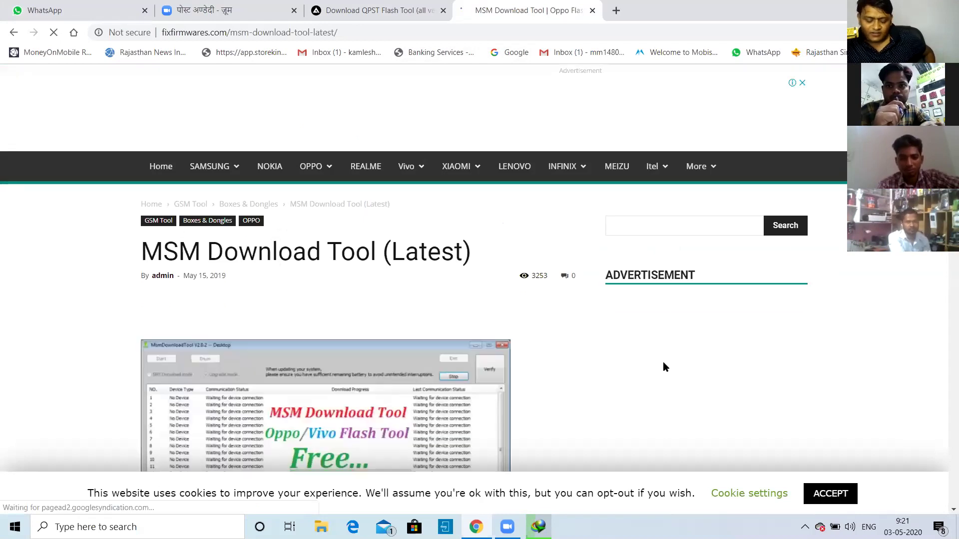
pyautogui.scroll(-13, 663, 367)
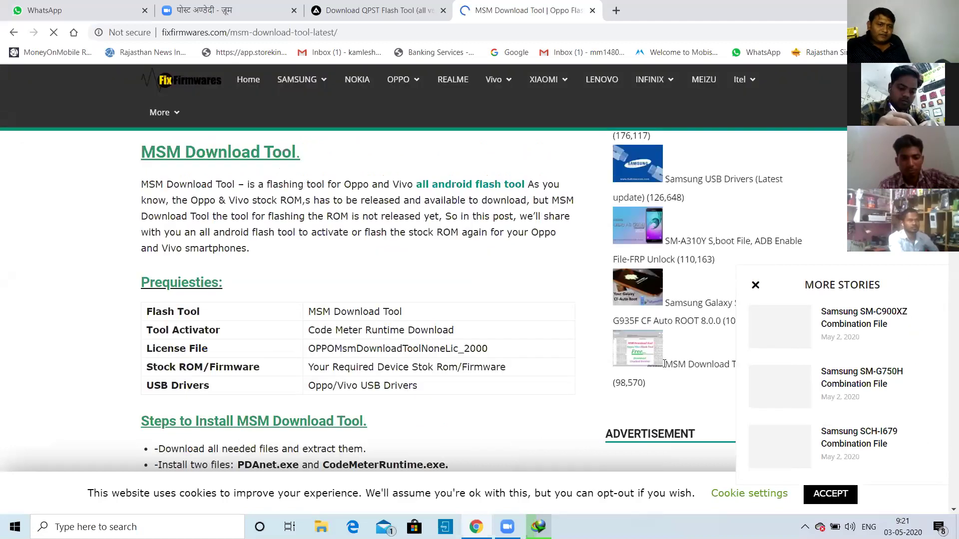
pyautogui.scroll(-8, 664, 363)
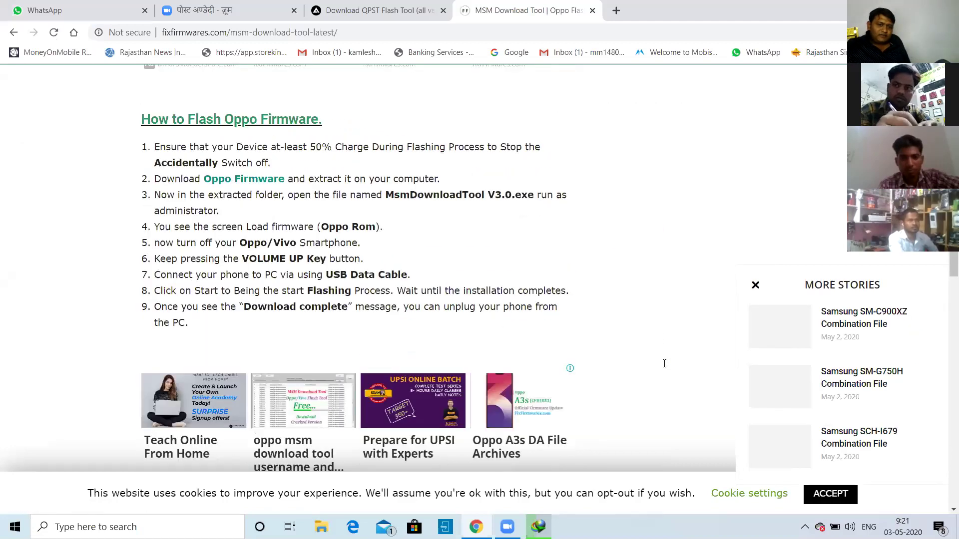
pyautogui.scroll(1, 664, 363)
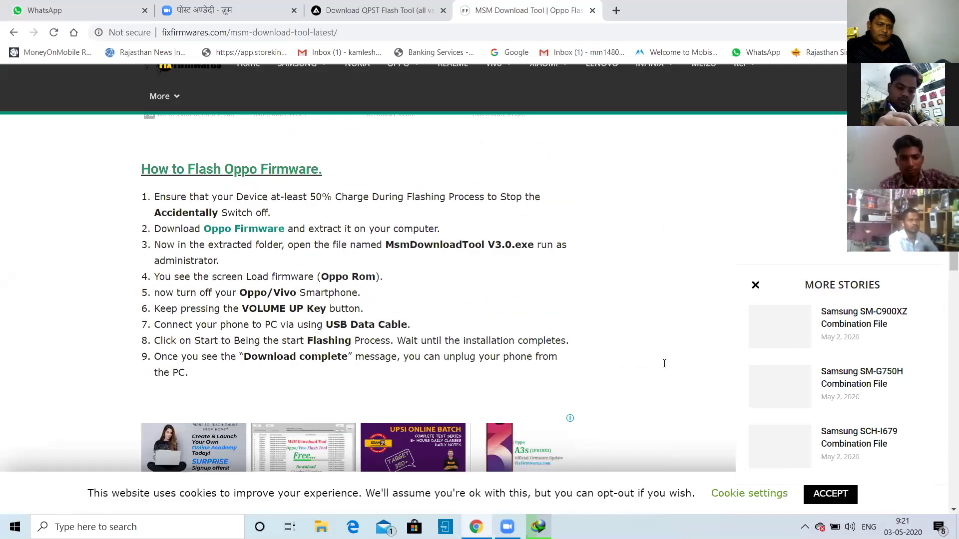
pyautogui.scroll(1, 664, 363)
pyautogui.scroll(1, 664, 363)
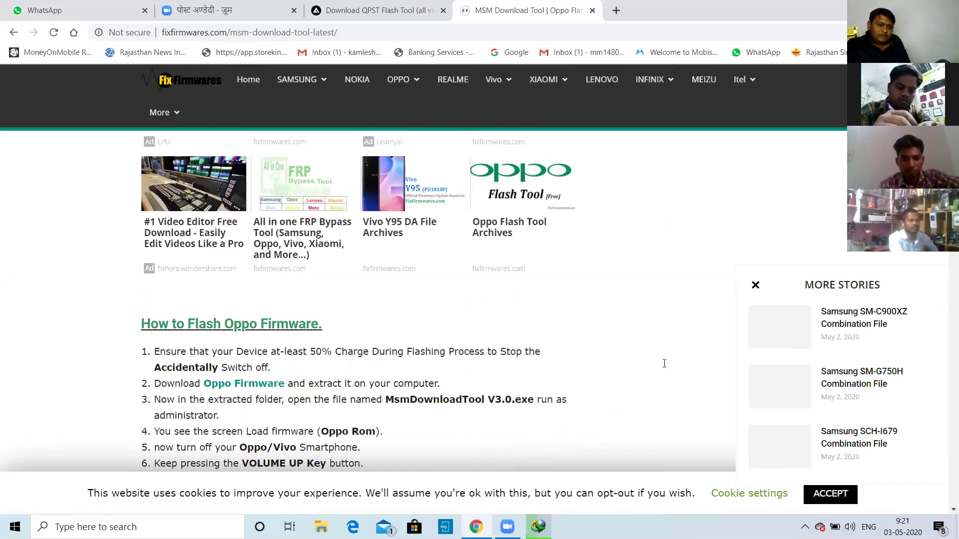
pyautogui.scroll(6, 664, 363)
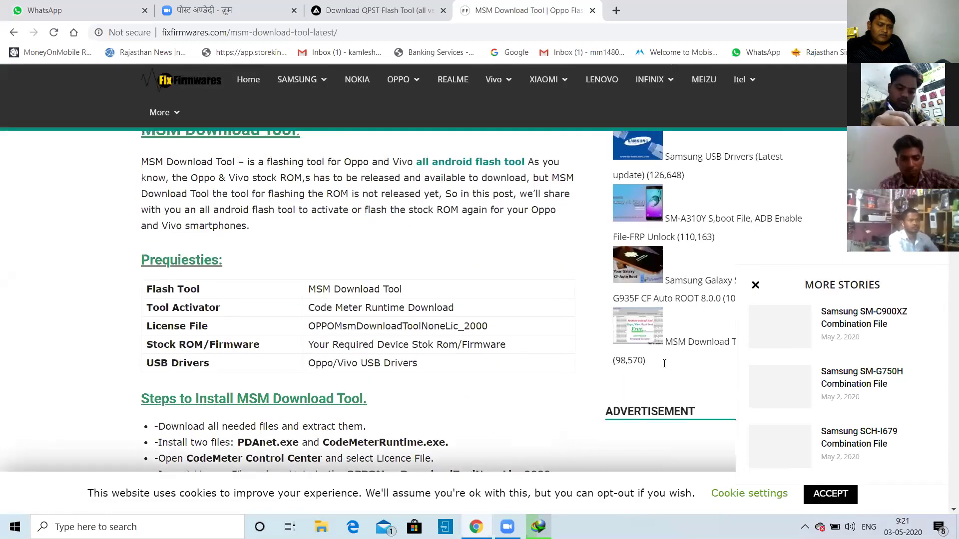
pyautogui.scroll(1, 217, 290)
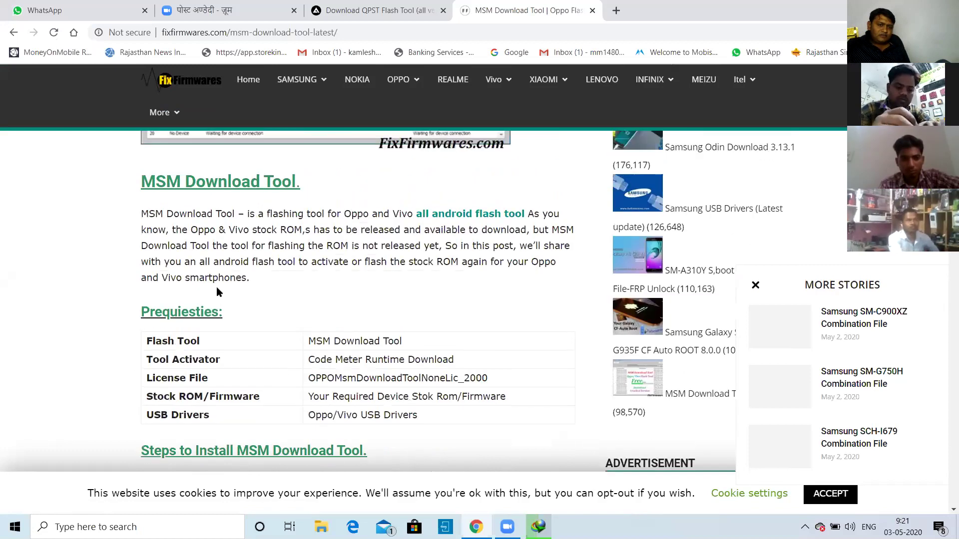
pyautogui.moveTo(226, 227); pyautogui.dragTo(315, 231)
pyautogui.click(314, 232)
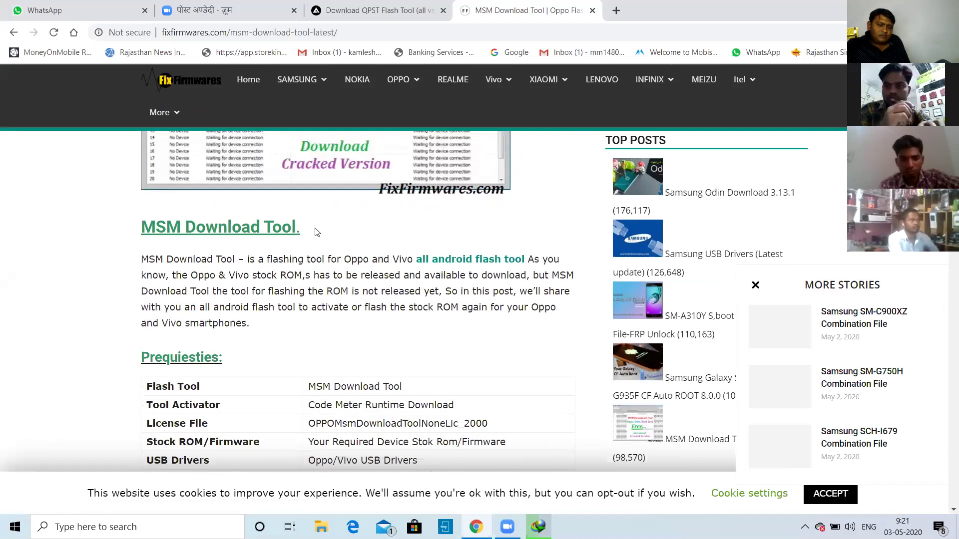
pyautogui.scroll(2, 315, 232)
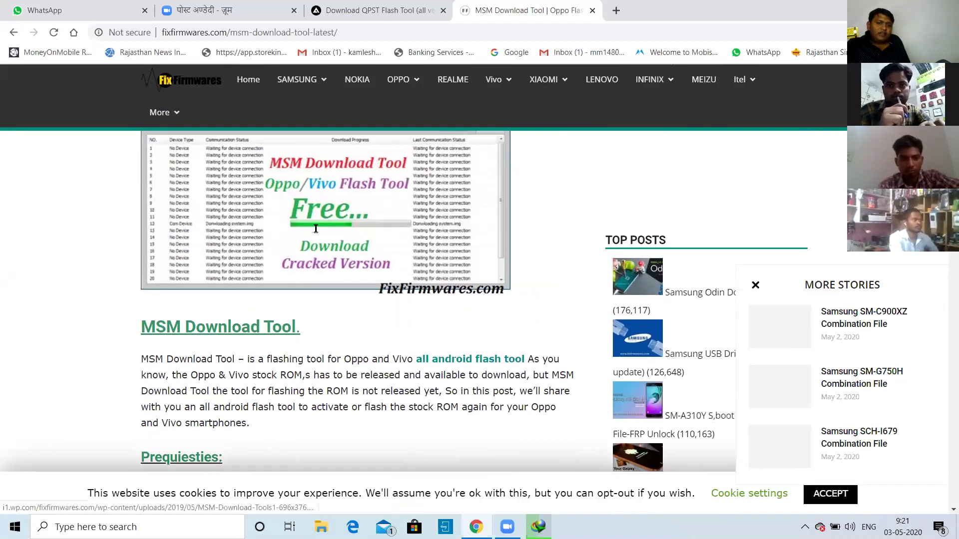
pyautogui.scroll(2, 316, 228)
pyautogui.scroll(3, 315, 229)
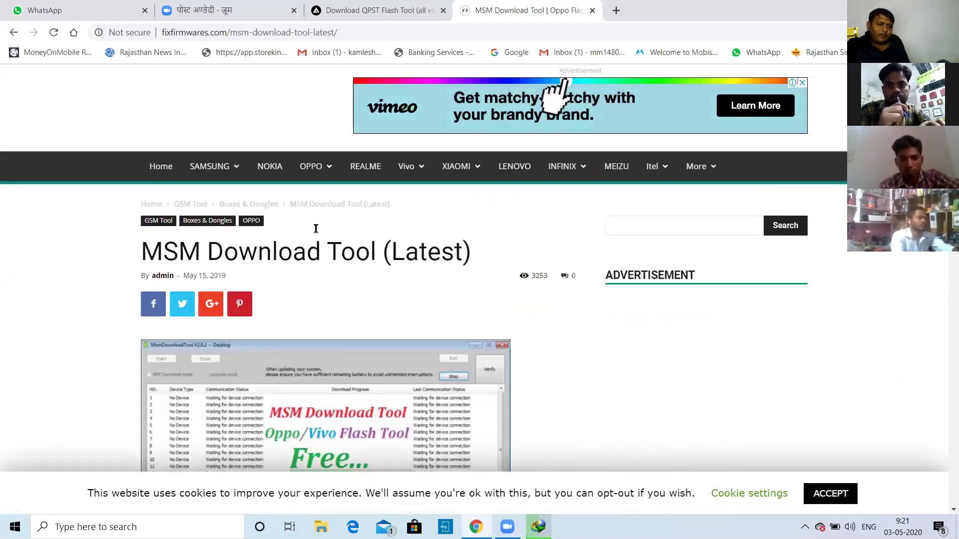
pyautogui.scroll(-3, 312, 232)
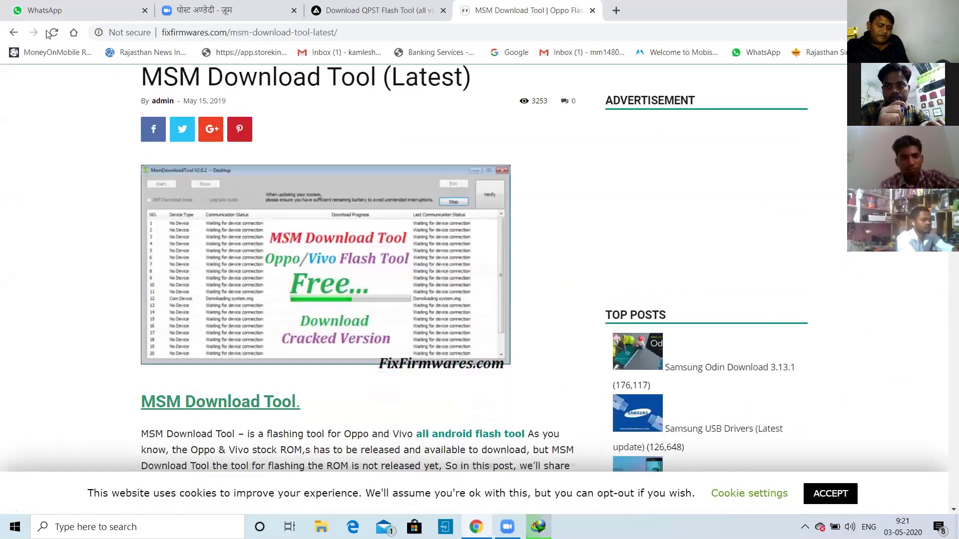
# Return to the "msm flash tool" results, open the officialroms.com MSM Download Tool (All Version) article and find its contents list
pyautogui.click(13, 34)
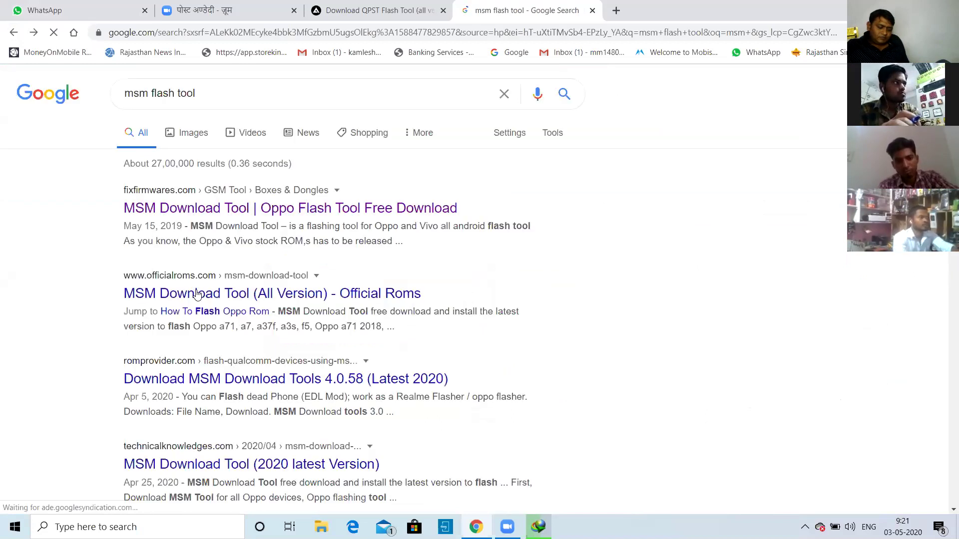
pyautogui.click(213, 378)
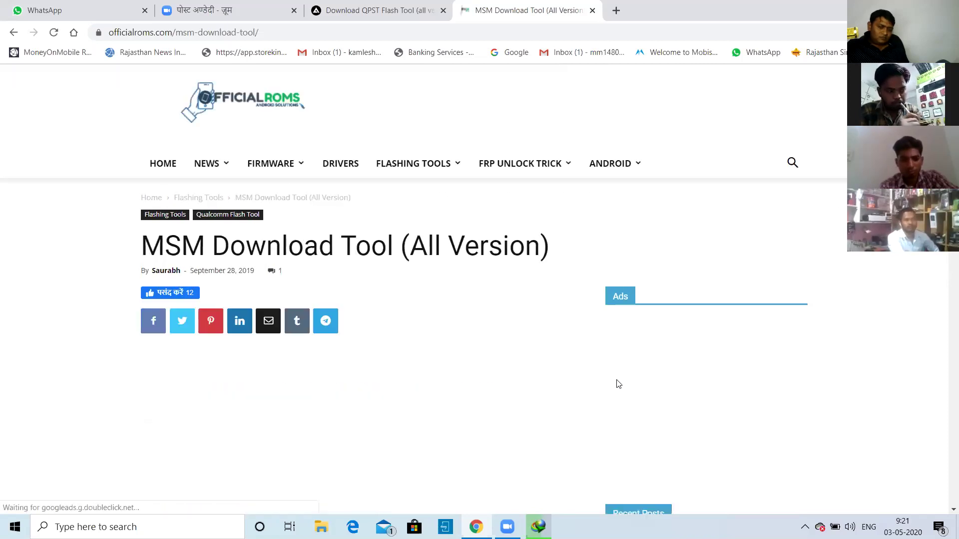
pyautogui.scroll(-6, 618, 384)
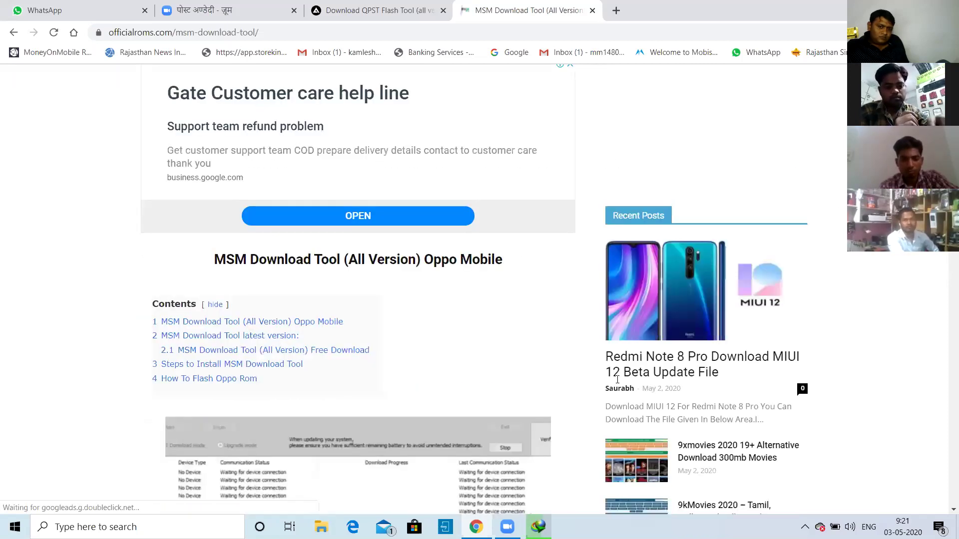
pyautogui.scroll(-2, 618, 384)
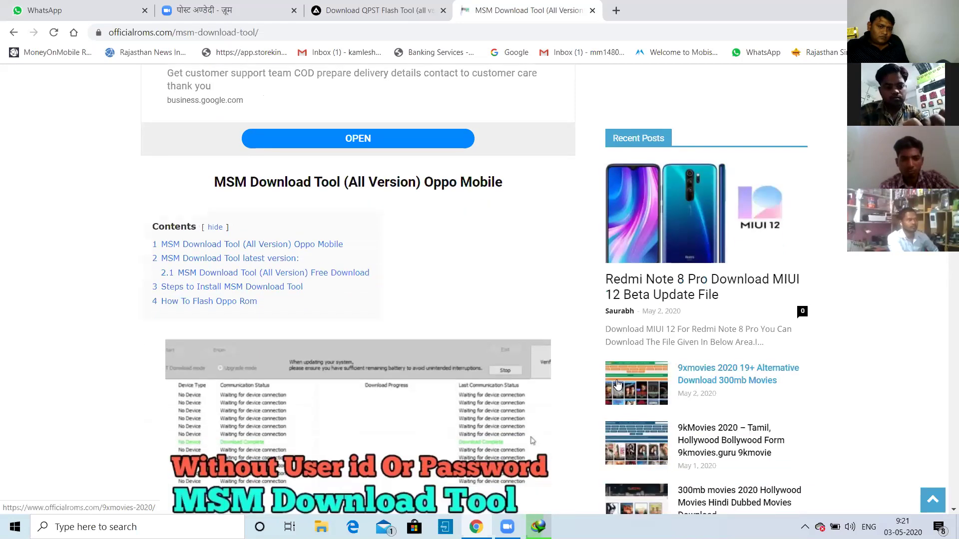
pyautogui.scroll(-3, 618, 384)
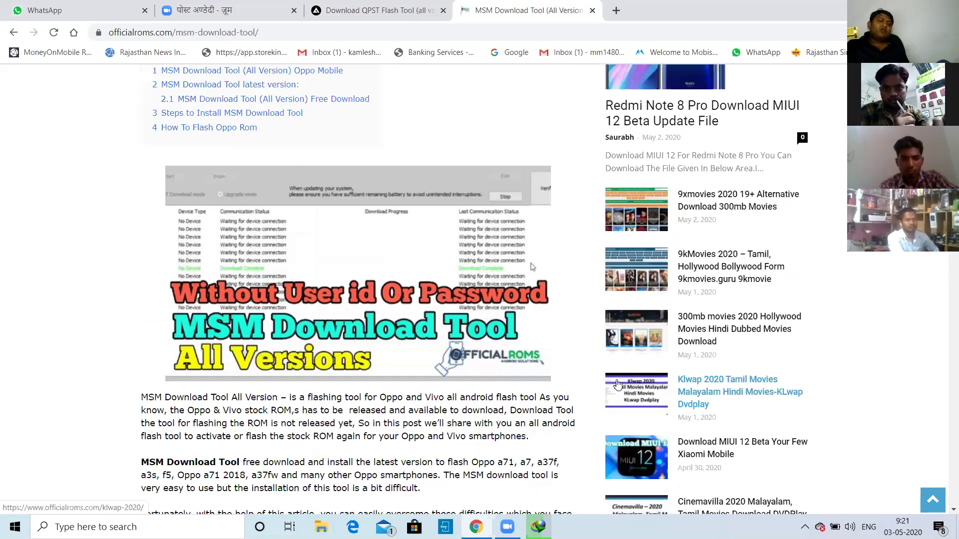
pyautogui.scroll(1, 618, 384)
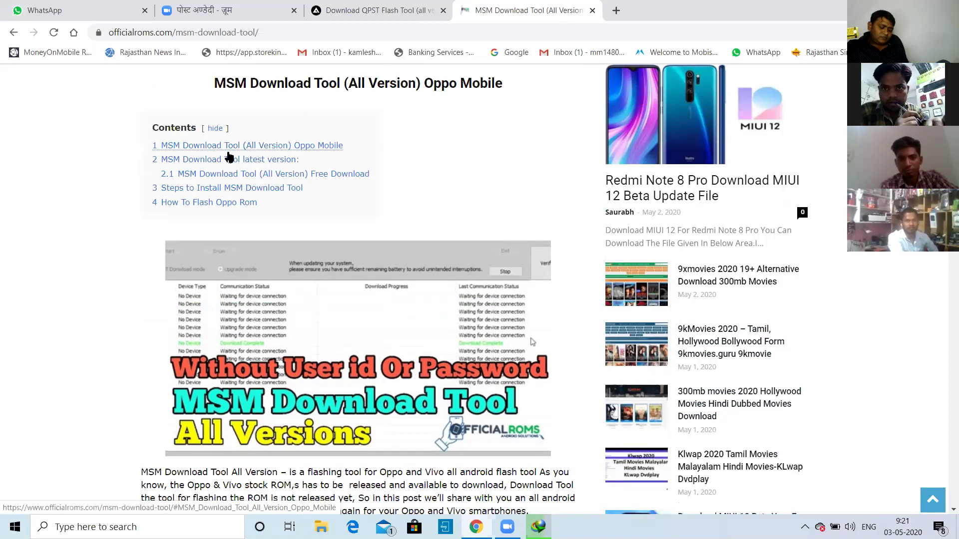
# Dismiss the finished QPST download notice and view the article's "MSM Download Tool latest version" section through its contents list
pyautogui.click(228, 151)
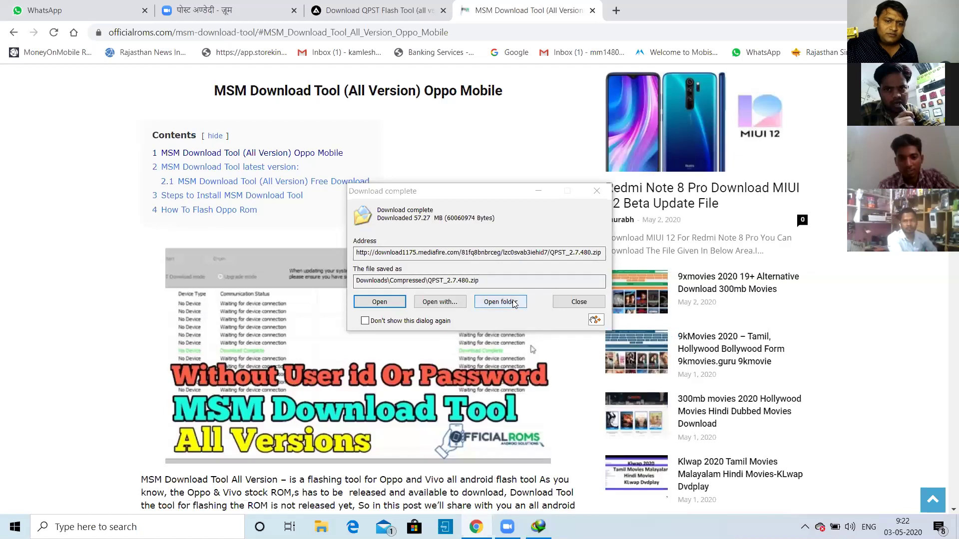
pyautogui.click(572, 302)
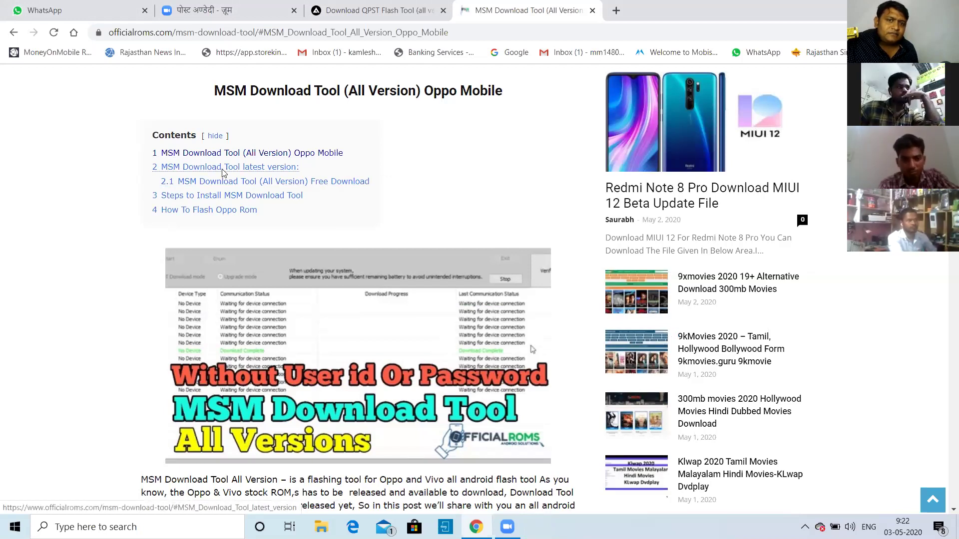
pyautogui.scroll(-3, 360, 471)
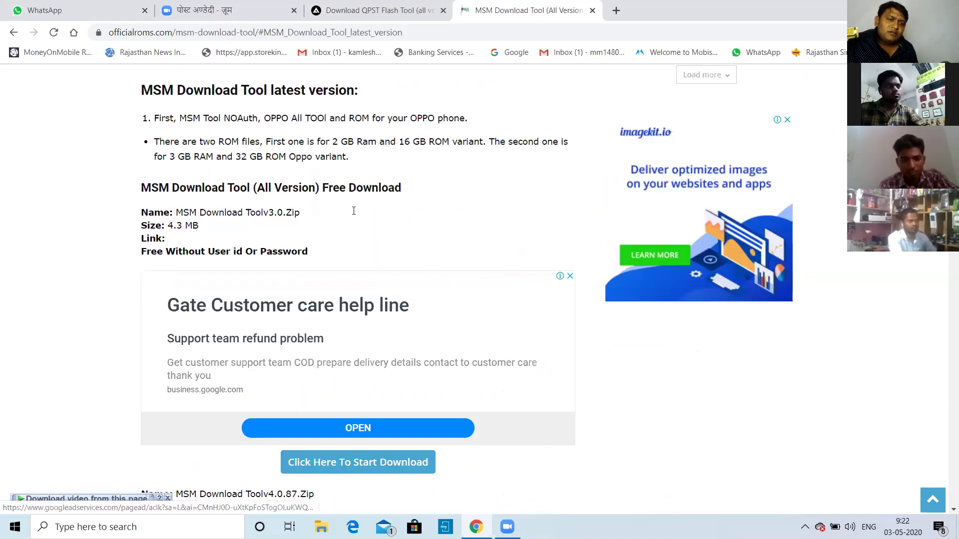
# Return to the search results, open the romprovider.com MSM Download Tools 4.0.58 article and find its Downloads table
pyautogui.click(17, 37)
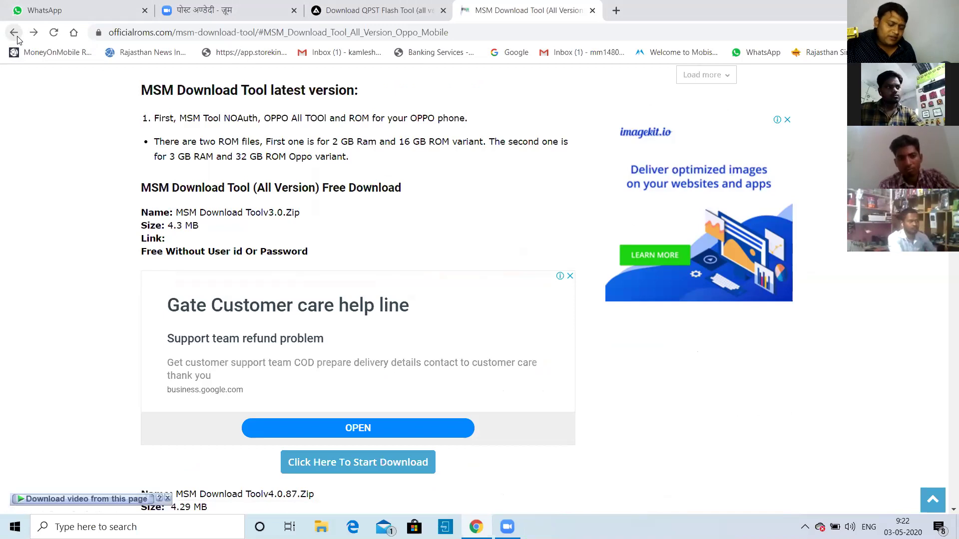
pyautogui.click(14, 34)
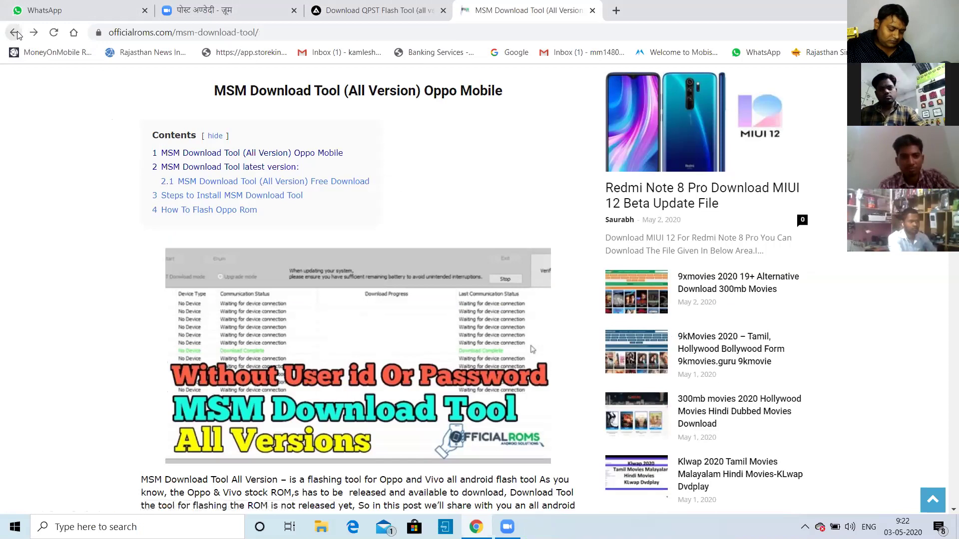
pyautogui.click(15, 34)
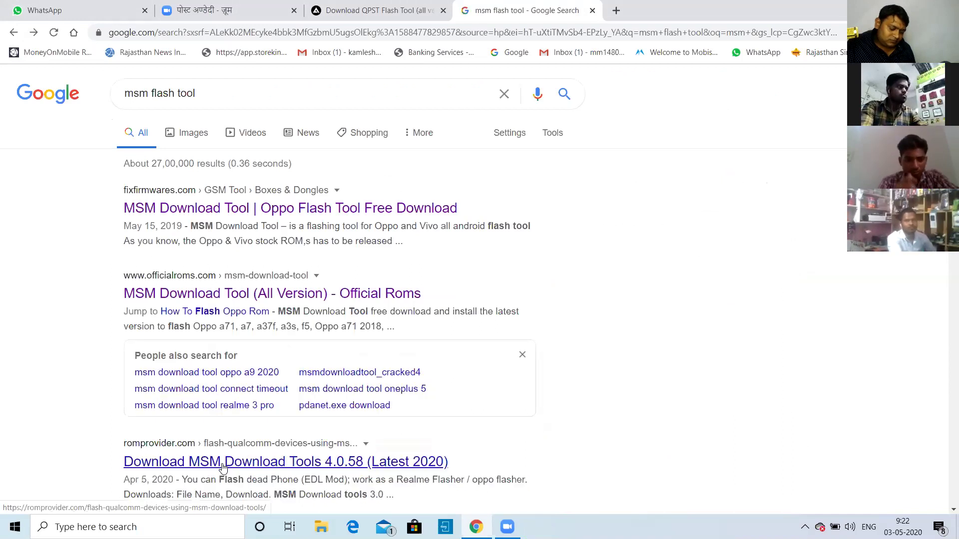
pyautogui.click(224, 467)
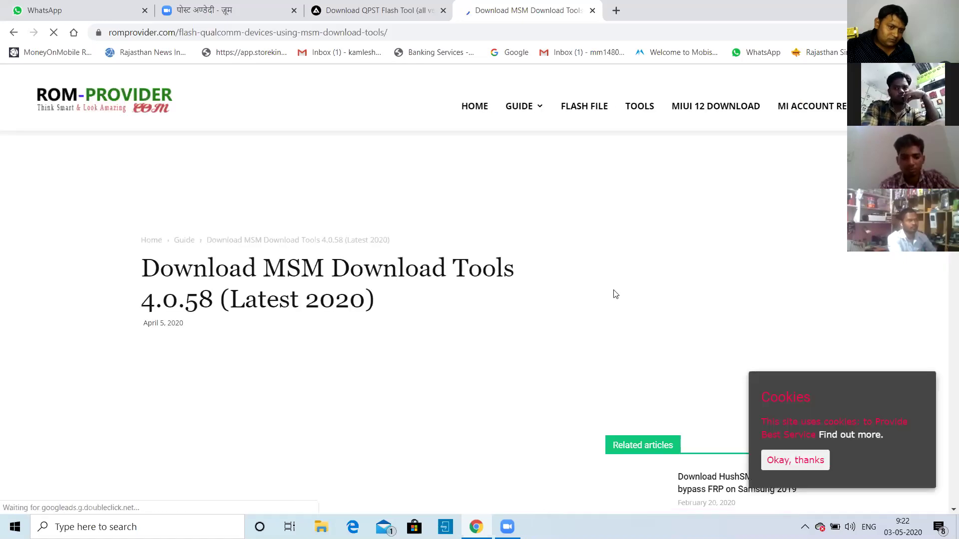
pyautogui.scroll(-4, 615, 295)
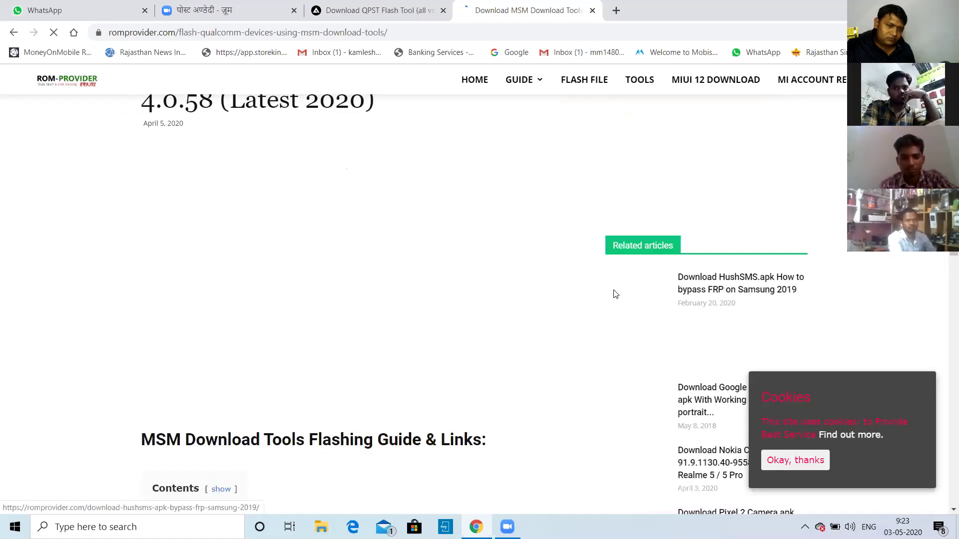
pyautogui.scroll(-3, 616, 294)
pyautogui.scroll(-3, 614, 295)
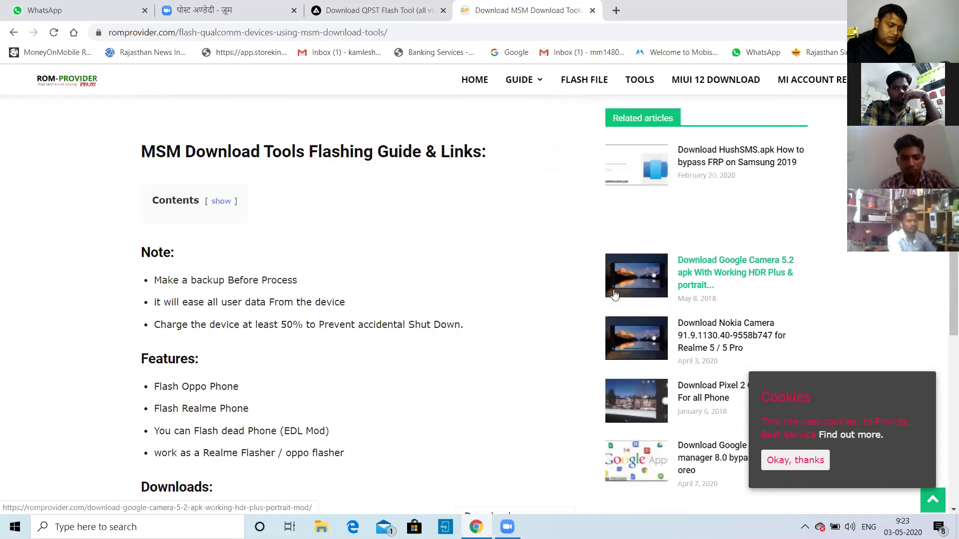
pyautogui.scroll(-5, 614, 295)
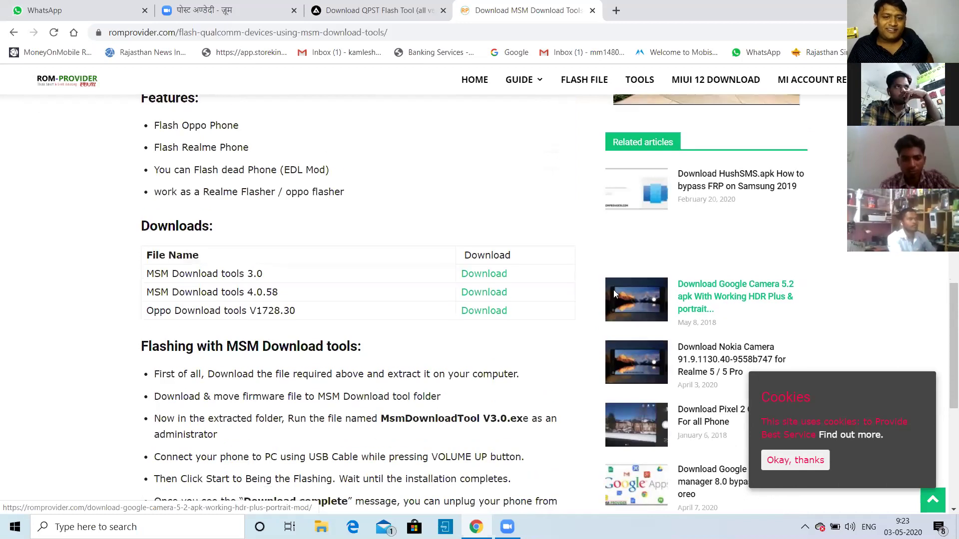
pyautogui.scroll(4, 613, 290)
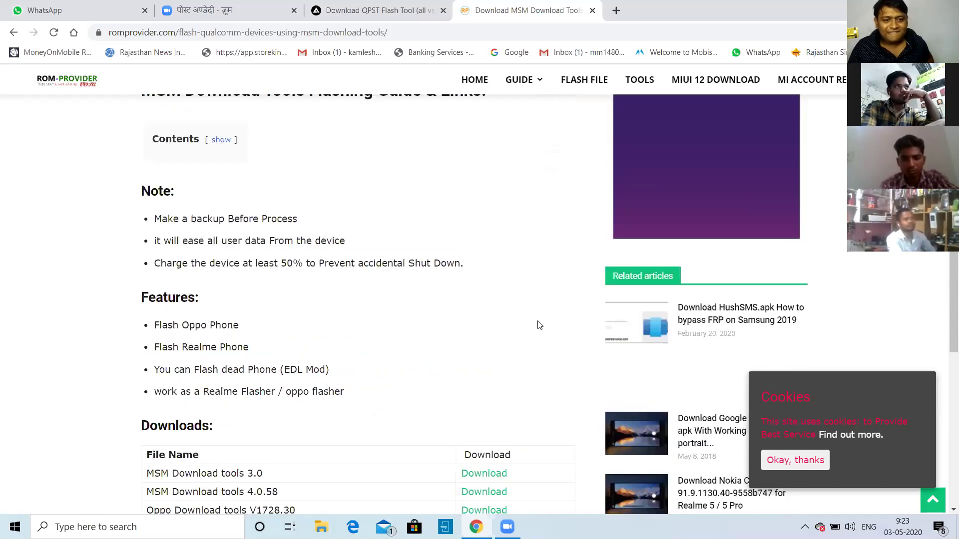
pyautogui.scroll(-2, 524, 327)
pyautogui.scroll(-1, 516, 327)
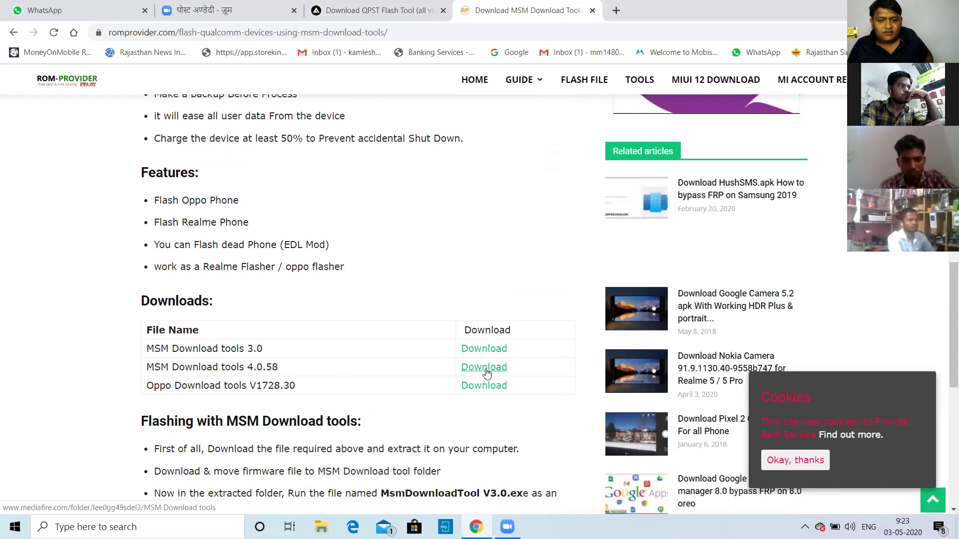
# Open the download pages for MSM Download tools 4.0.58 and Oppo Download tools V1728.30 from the Downloads table
pyautogui.click(484, 367)
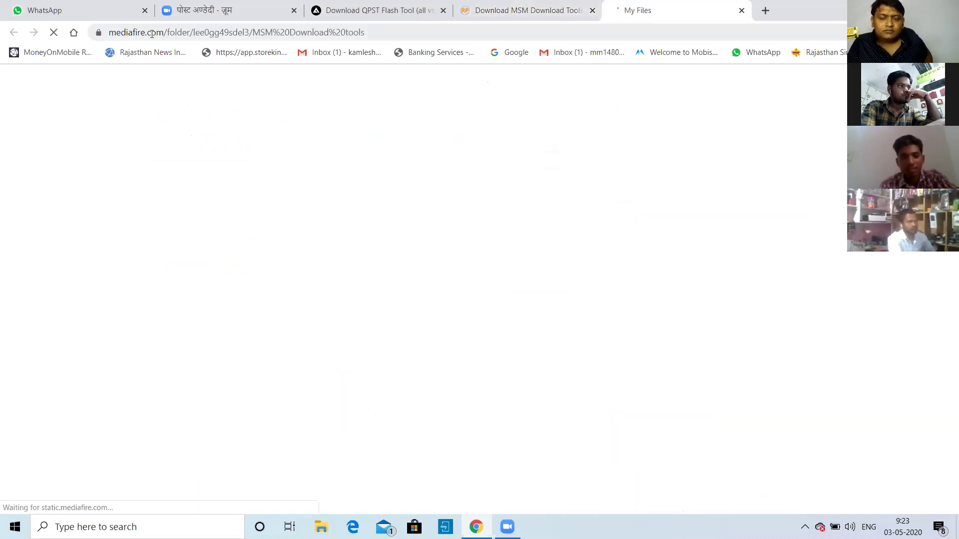
pyautogui.click(506, 12)
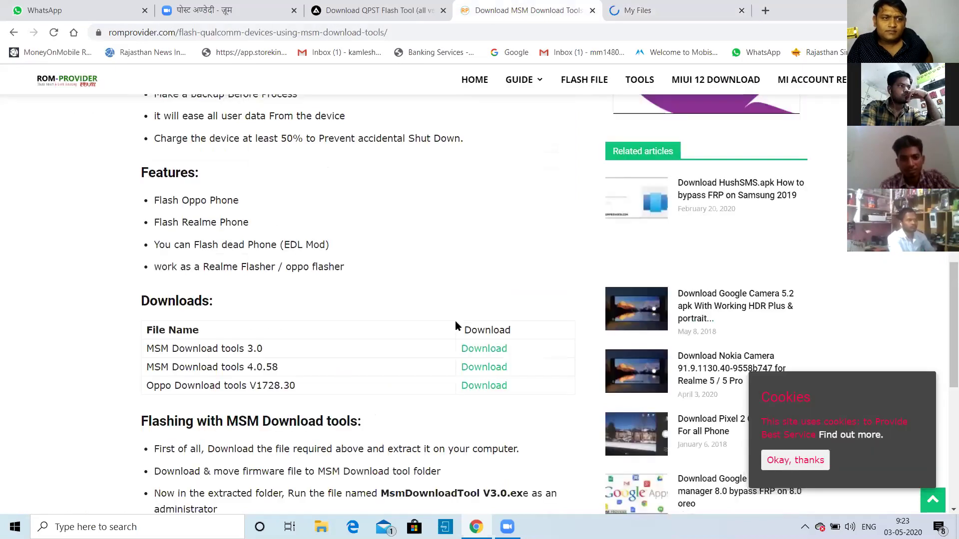
pyautogui.click(490, 388)
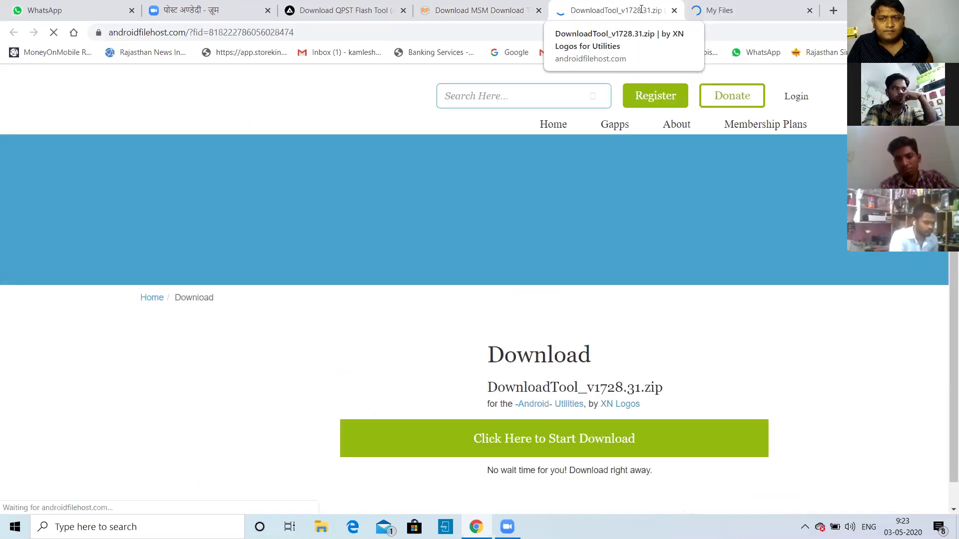
# Download DownloadTool_v1728.31.zip from the primary AndroidFileHost mirror and minimize the download progress window
pyautogui.click(562, 439)
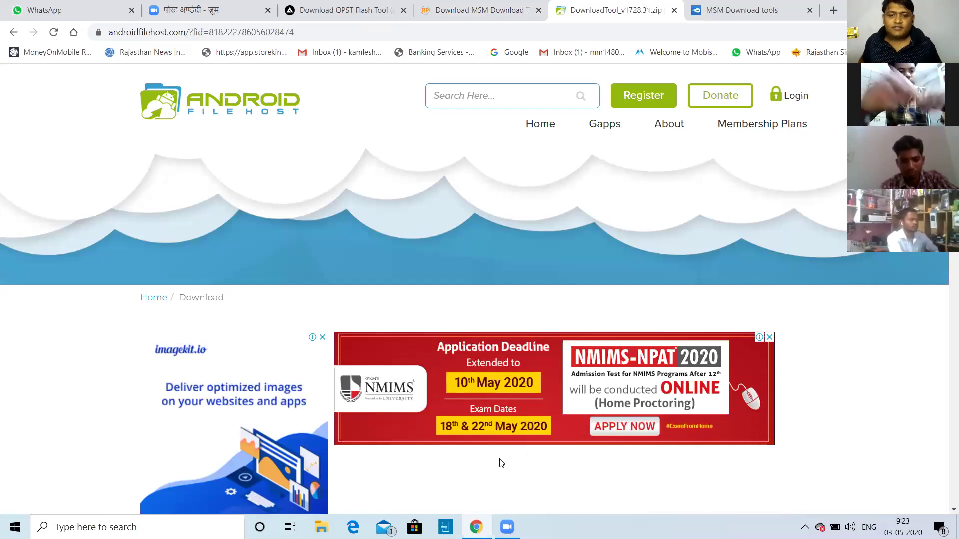
pyautogui.scroll(-1, 501, 463)
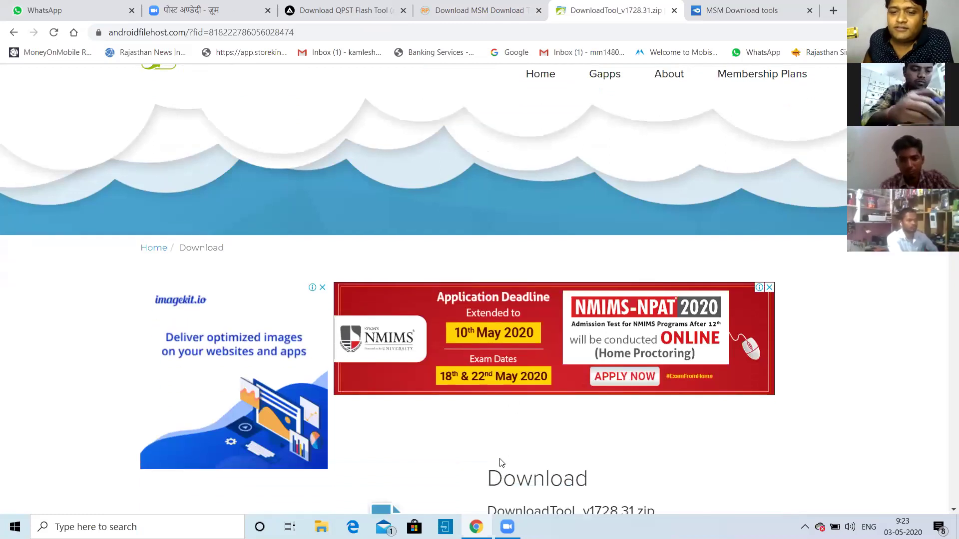
pyautogui.scroll(-2, 577, 311)
pyautogui.scroll(-3, 577, 312)
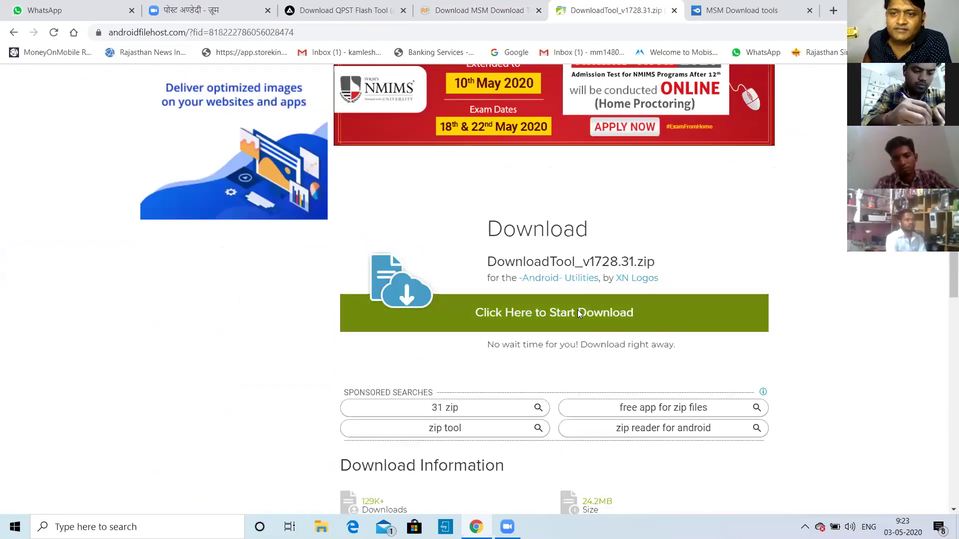
pyautogui.click(577, 312)
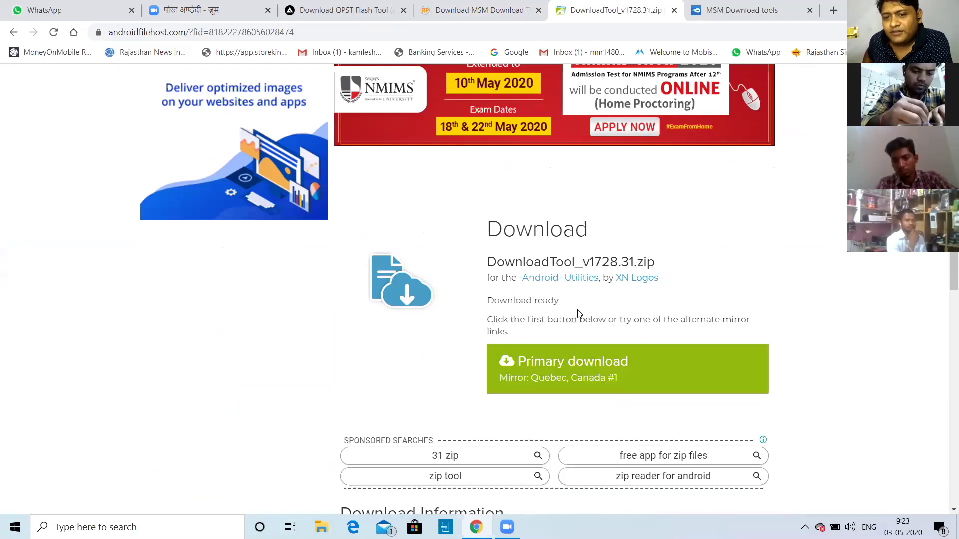
pyautogui.click(521, 372)
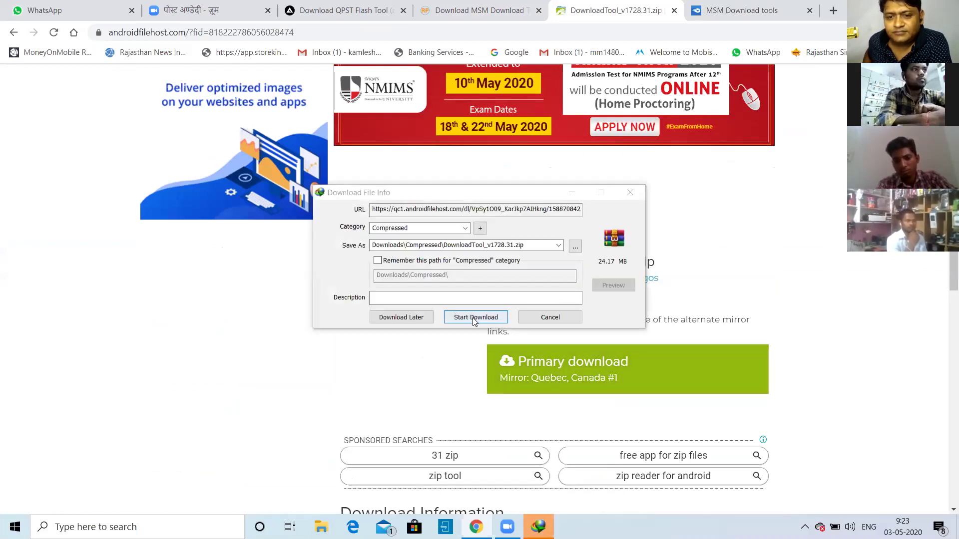
pyautogui.click(473, 320)
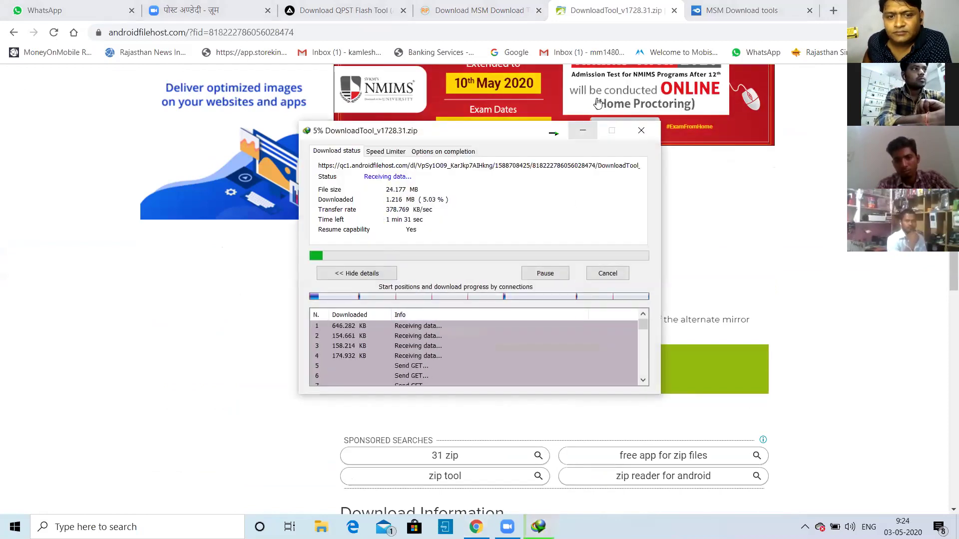
pyautogui.click(582, 131)
# Close the romprovider, AndroidFileHost and MediaFire MSM Download tools pages
pyautogui.click(538, 11)
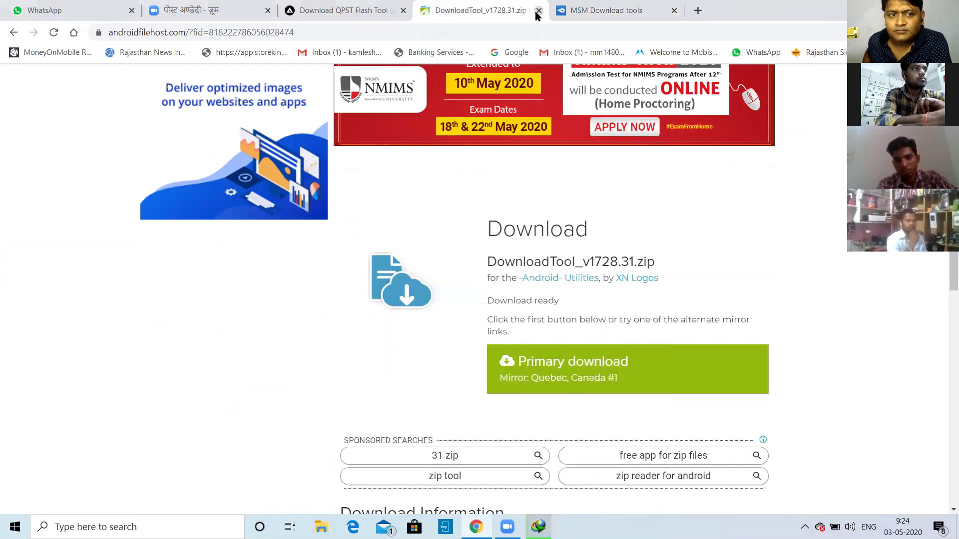
pyautogui.click(538, 10)
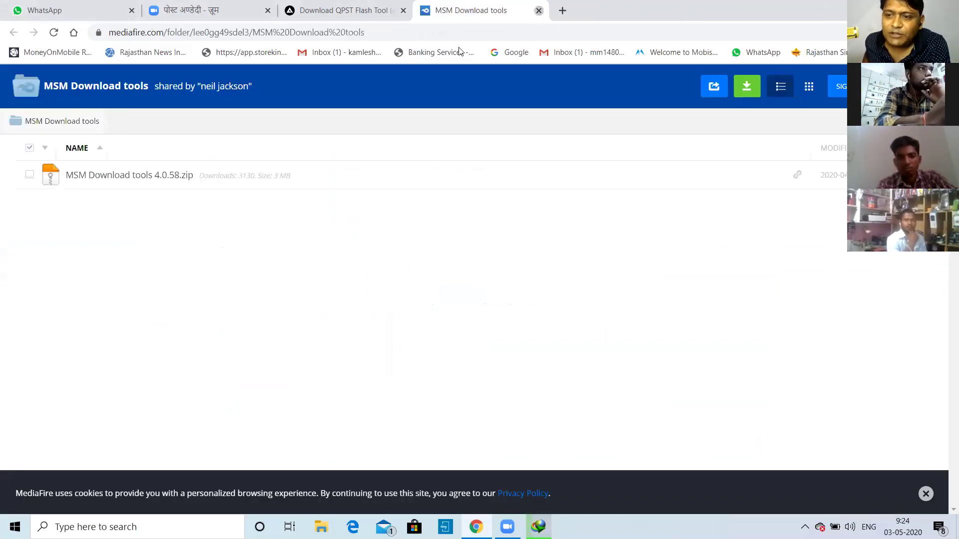
pyautogui.hotkey('ctrl', 'w')
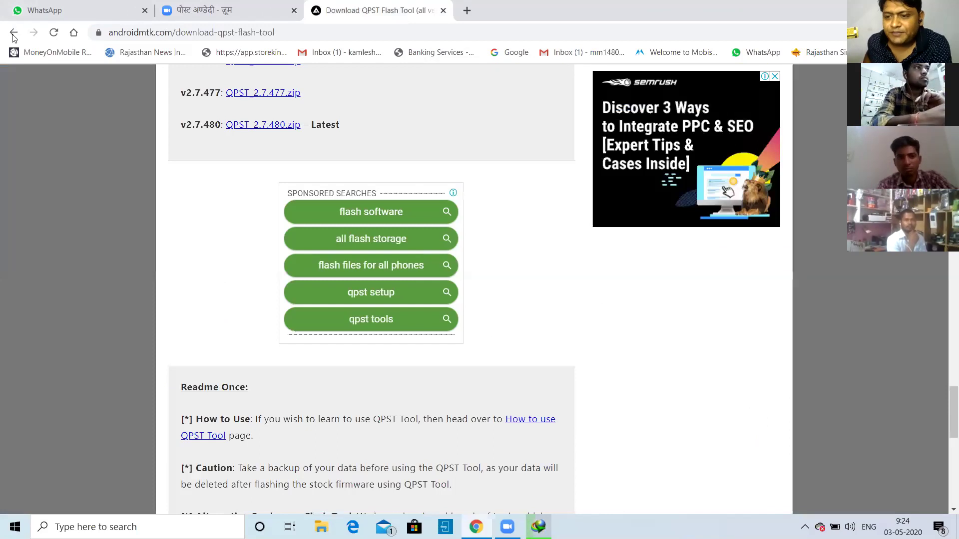
# Return to the Google results and search for "qualcomm cpu driver download"
pyautogui.click(13, 34)
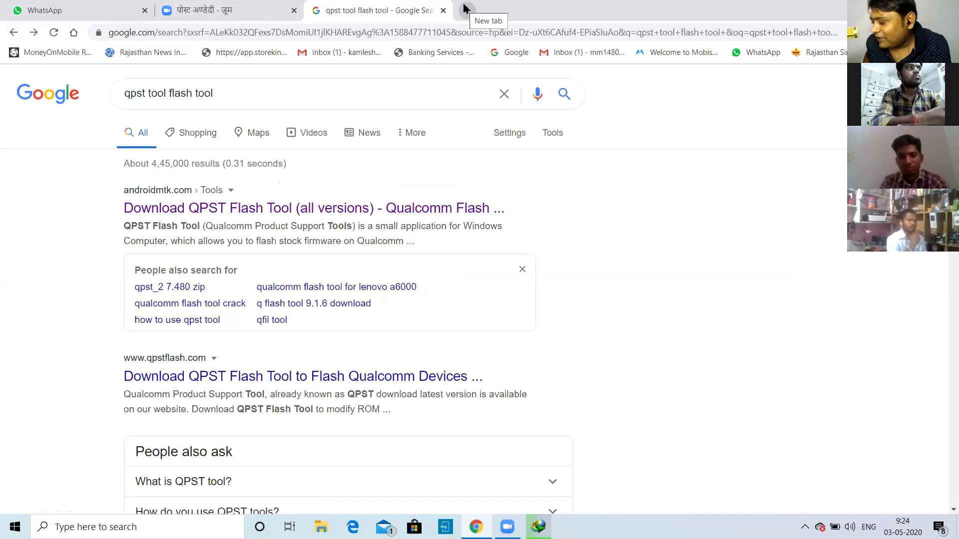
pyautogui.click(312, 100)
pyautogui.press('BackSpace')
pyautogui.press('BackSpace')
pyautogui.press('BackSpace')
pyautogui.press('BackSpace')
pyautogui.press('BackSpace')
pyautogui.press('BackSpace')
pyautogui.press('BackSpace')
pyautogui.press('BackSpace')
pyautogui.press('BackSpace')
pyautogui.press('BackSpace')
pyautogui.press('BackSpace')
pyautogui.press('BackSpace')
pyautogui.press('BackSpace')
pyautogui.press('BackSpace')
pyautogui.press('BackSpace')
pyautogui.press('BackSpace')
pyautogui.press('BackSpace')
pyautogui.press('BackSpace')
pyautogui.press('BackSpace')
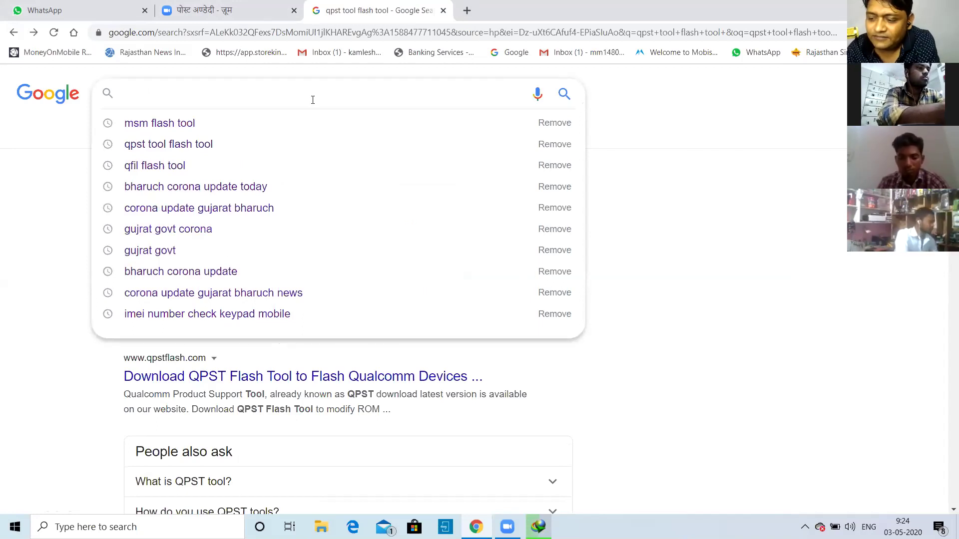
pyautogui.write('qualco')
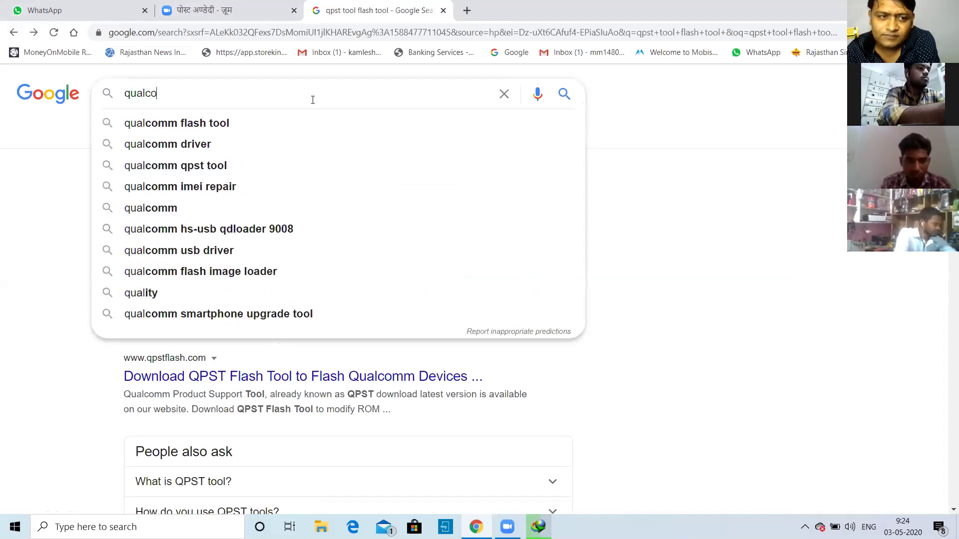
pyautogui.write('m co')
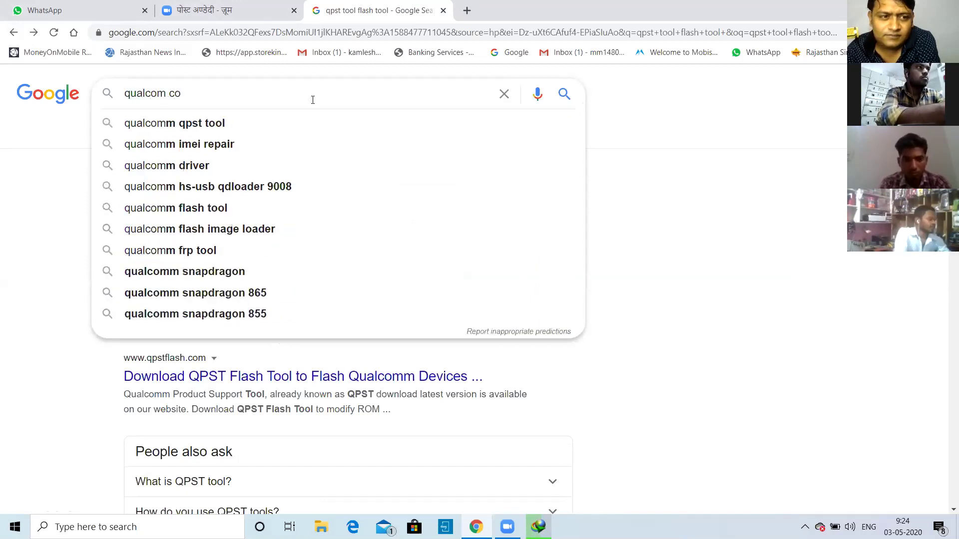
pyautogui.press('BackSpace')
pyautogui.write('p')
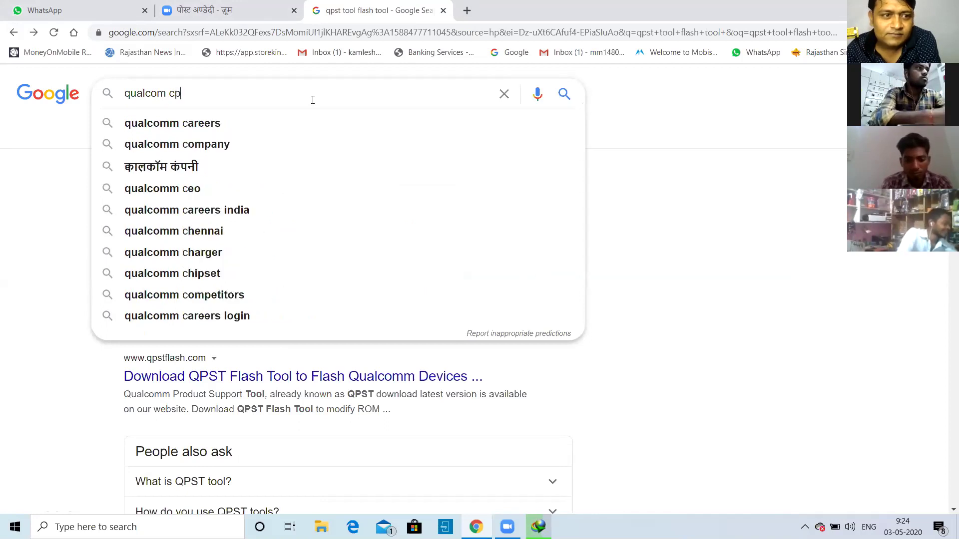
pyautogui.write('u dri')
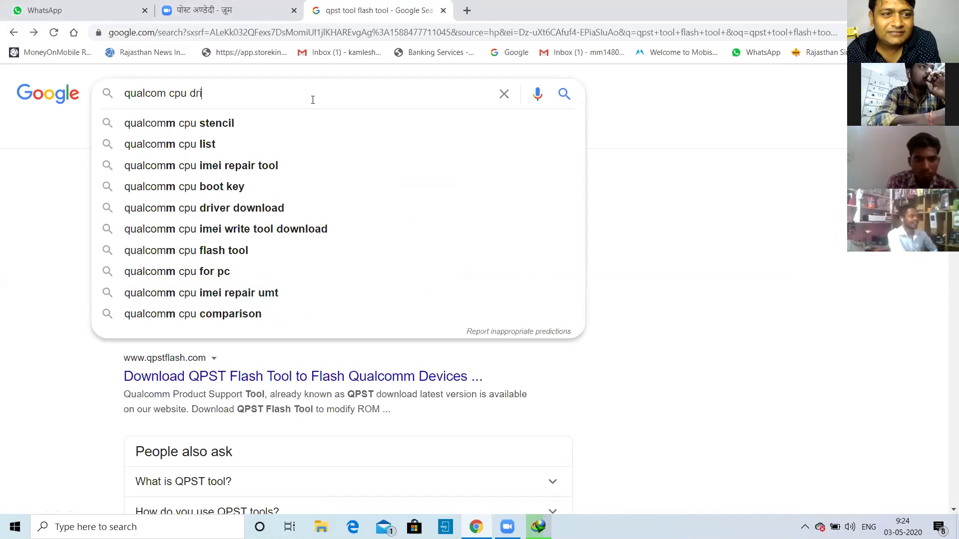
pyautogui.click(274, 123)
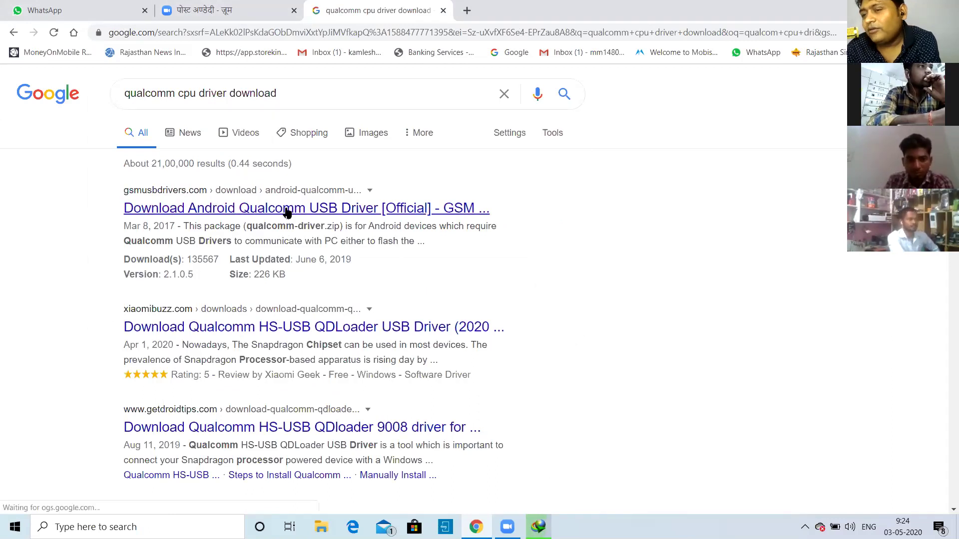
# Open the gsmusbdrivers.com Android Qualcomm USB Driver result and follow its link to the Qualcomm HS-USB QDLoader 9008 Driver 64-bit package
pyautogui.click(287, 214)
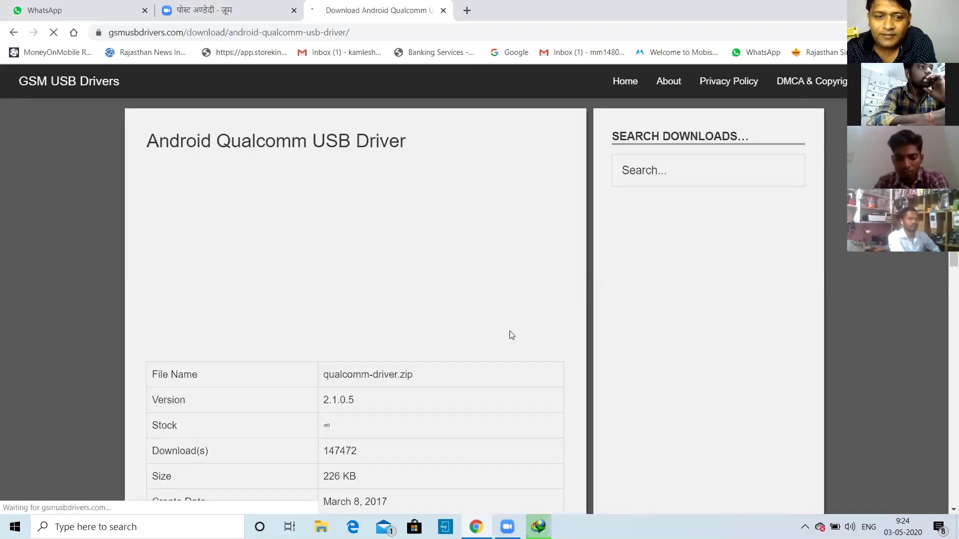
pyautogui.scroll(-5, 511, 334)
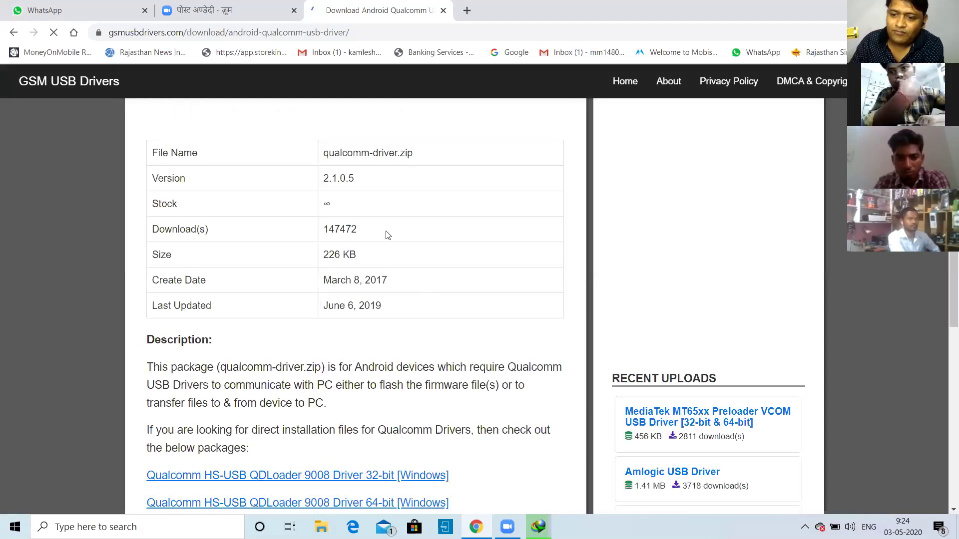
pyautogui.scroll(-5, 382, 235)
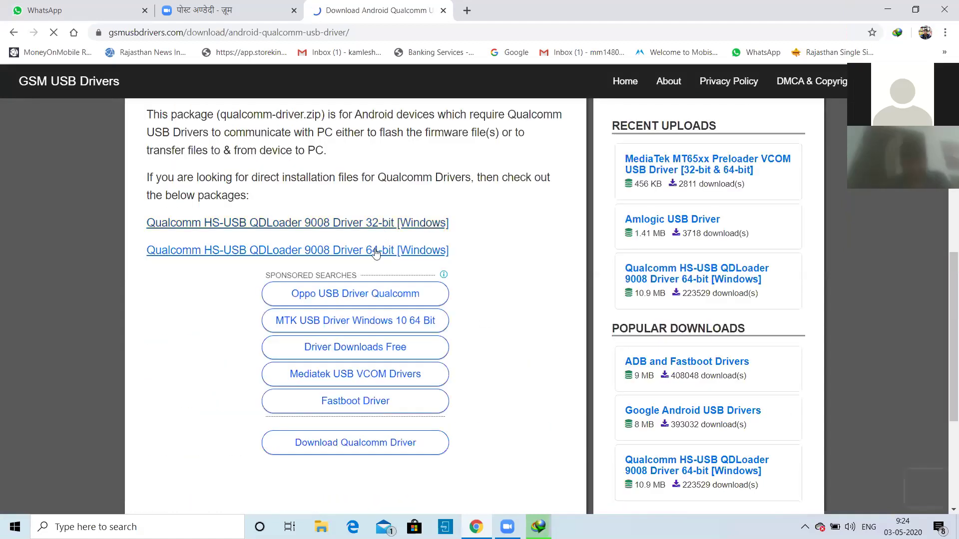
pyautogui.click(376, 252)
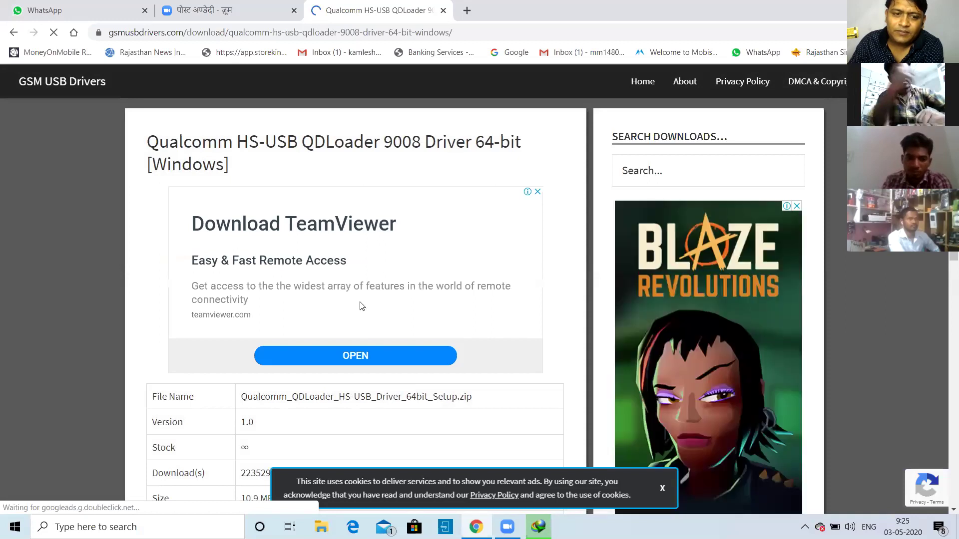
# Dismiss the finished DownloadTool_v1728.31.zip download notice and download Qualcomm_QDLoader_HS-USB_Driver_64bit_Setup.zip
pyautogui.scroll(-1, 358, 310)
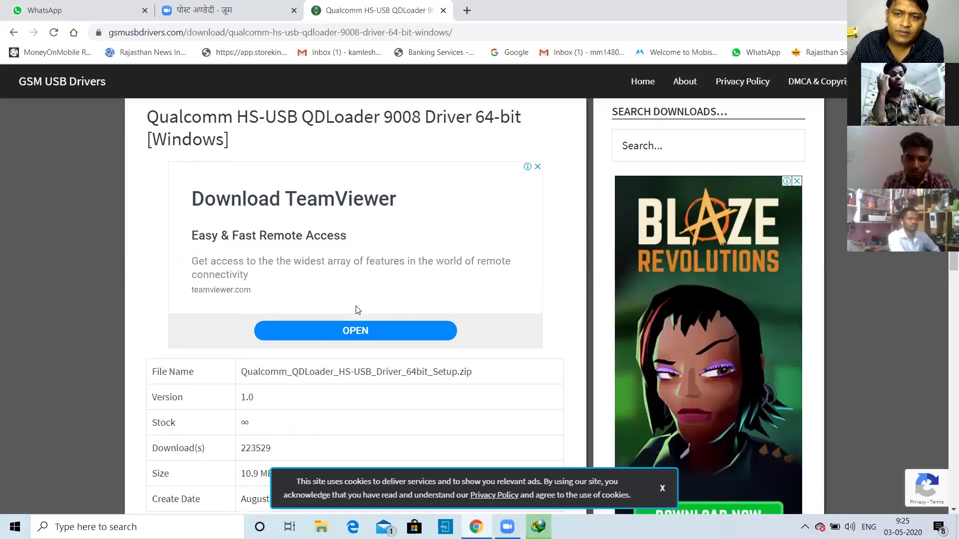
pyautogui.scroll(-2, 357, 310)
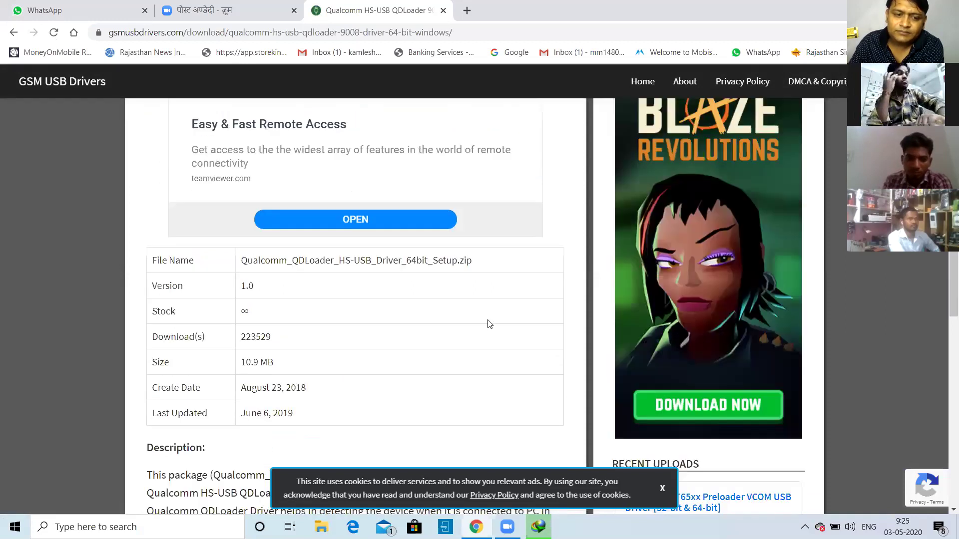
pyautogui.scroll(-4, 494, 321)
pyautogui.scroll(-2, 508, 286)
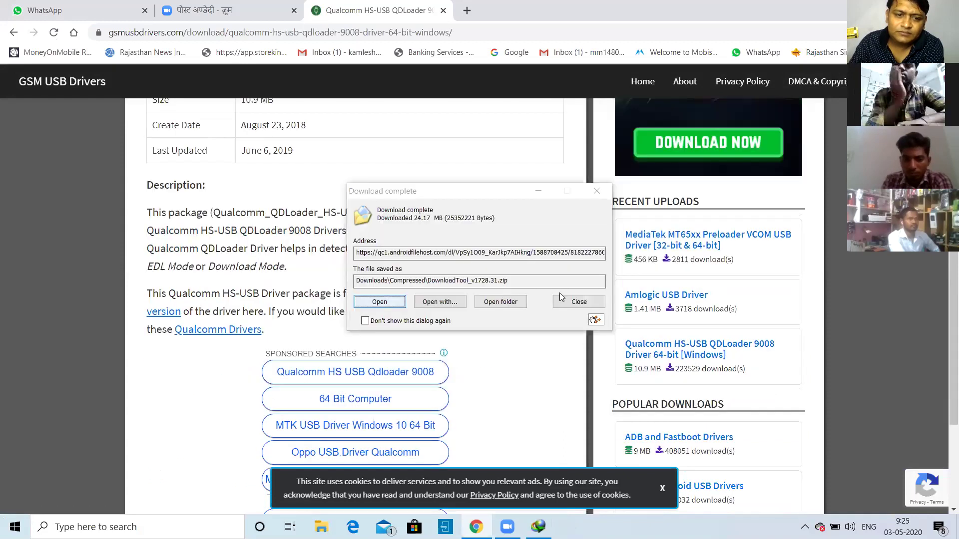
pyautogui.click(563, 301)
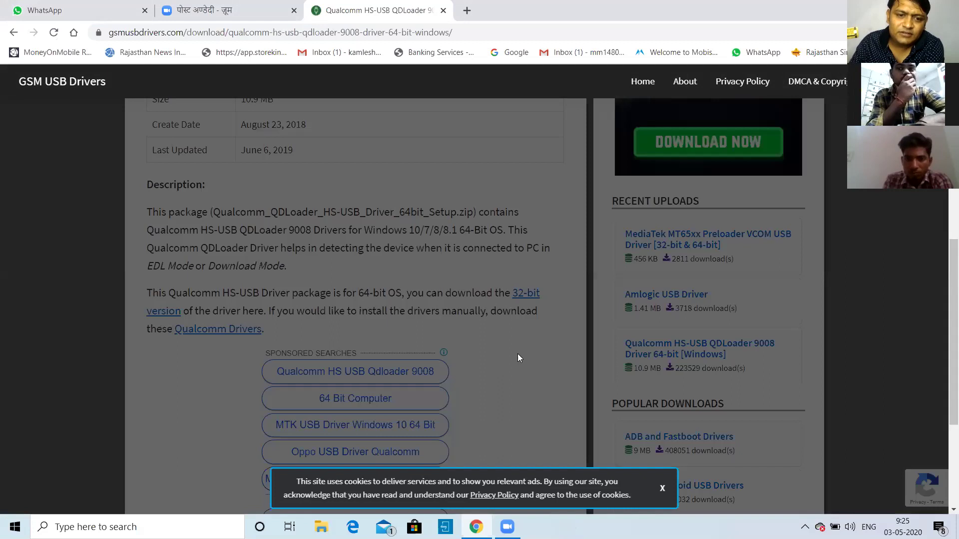
pyautogui.scroll(-1, 517, 353)
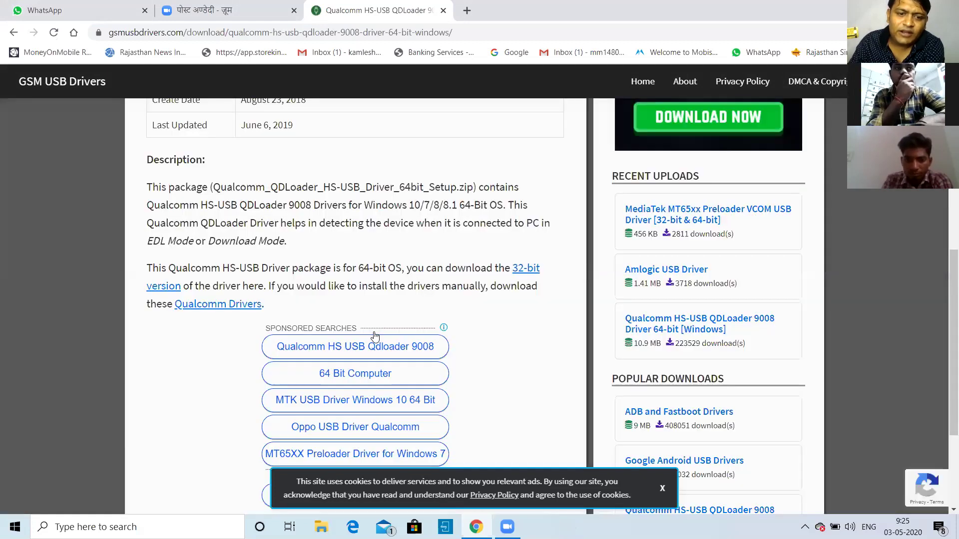
pyautogui.scroll(-3, 375, 336)
pyautogui.click(375, 337)
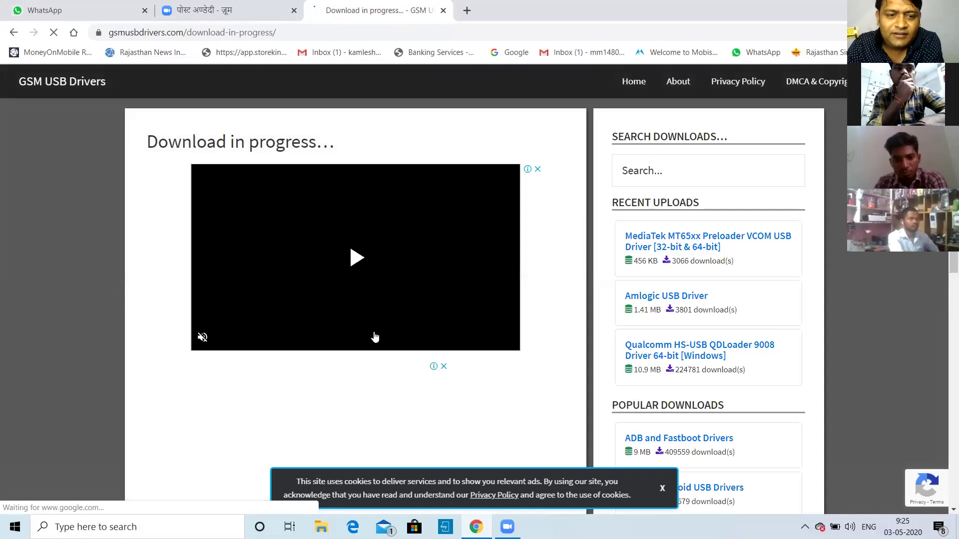
pyautogui.scroll(-10, 375, 336)
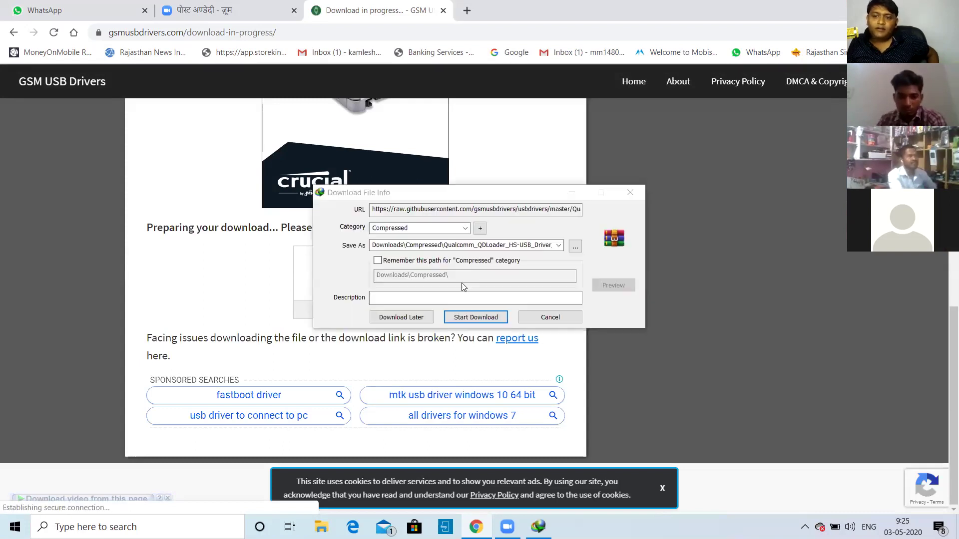
pyautogui.click(478, 320)
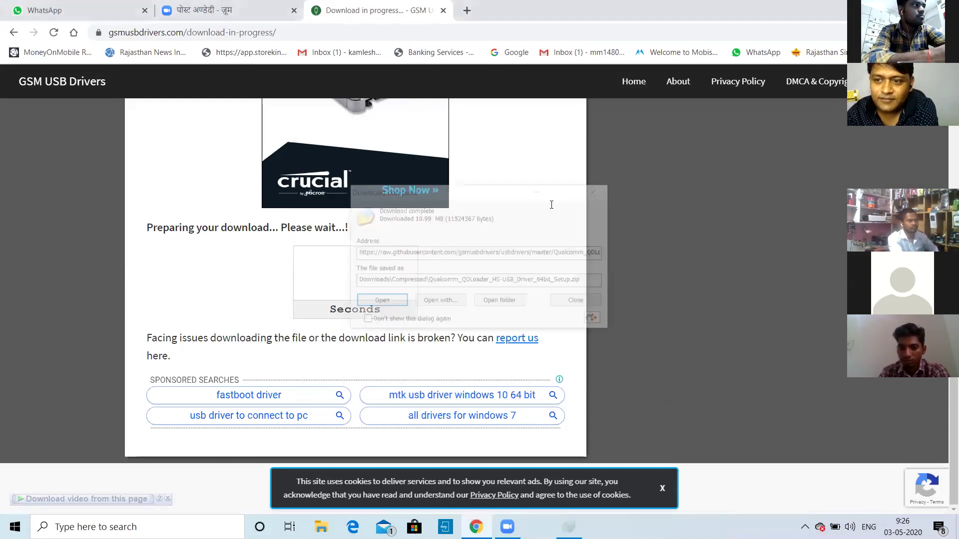
# Show the downloaded QDLoader driver archive in its folder and extract it with 7-Zip into a folder of the same name
pyautogui.click(506, 299)
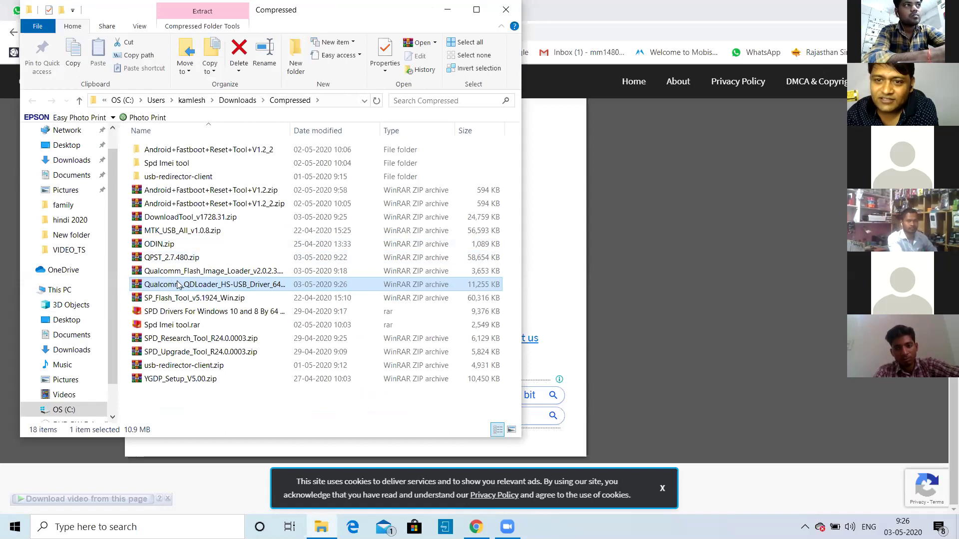
pyautogui.rightClick(177, 283)
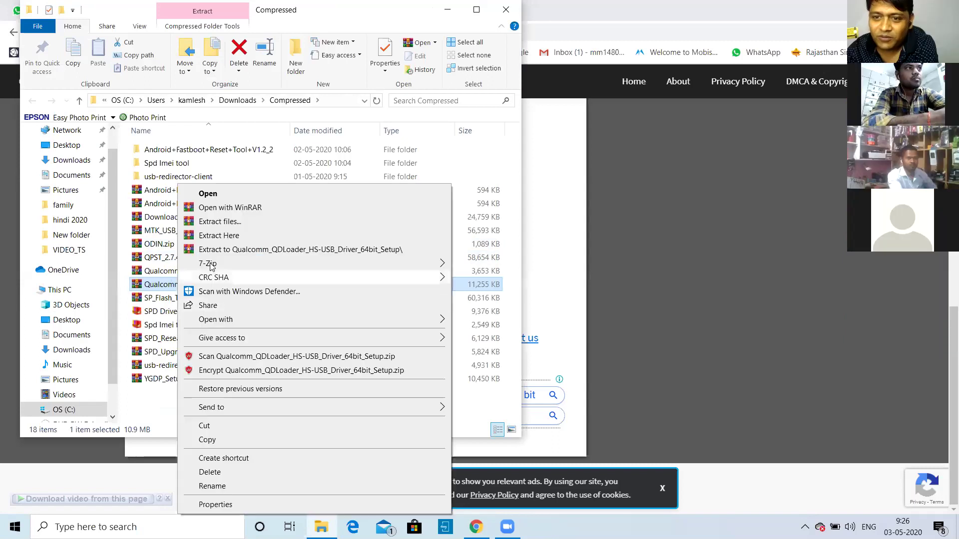
pyautogui.moveTo(211, 265)
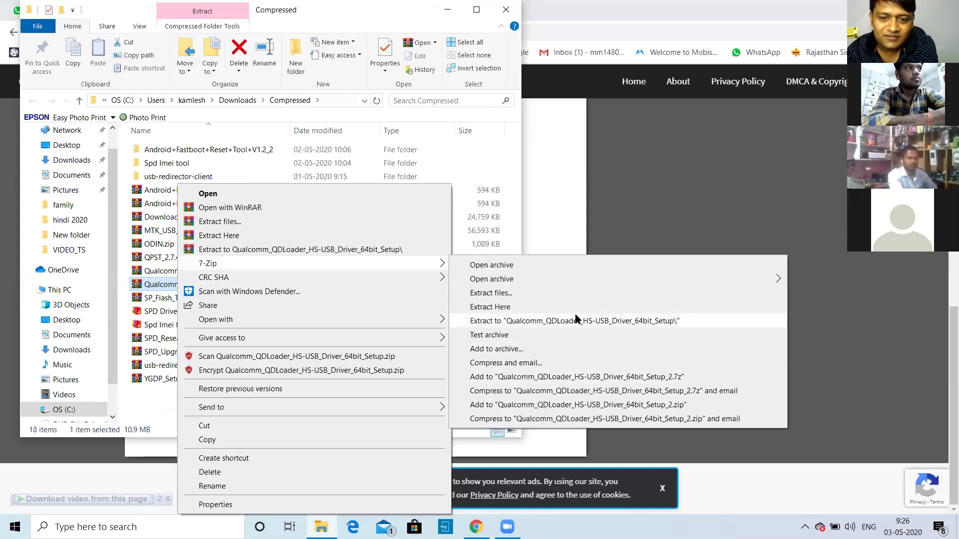
pyautogui.click(576, 319)
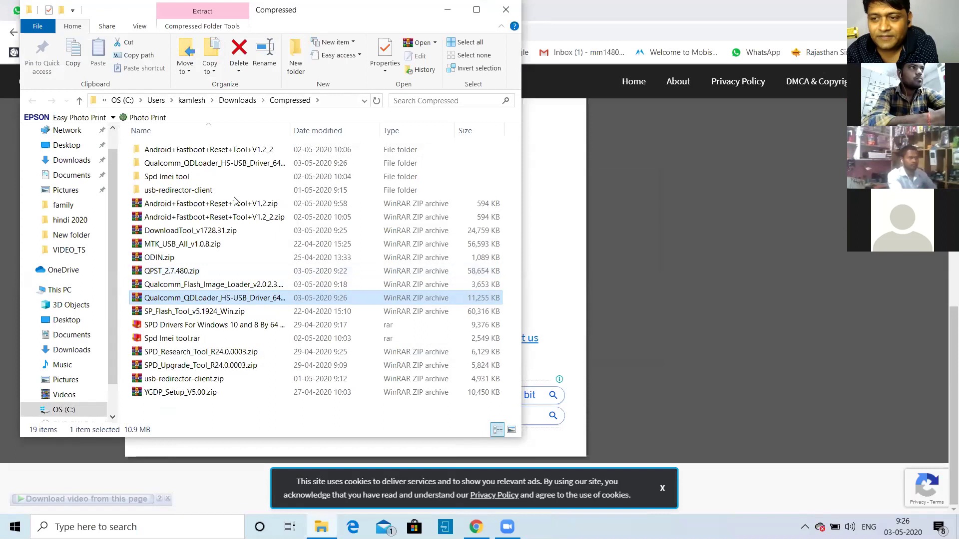
# Run QDLoader HS-USB Driver_64bit_Setup.exe from the extracted folder, keep the WWAN-DHCP setup type, accept the license and start installing the Qualcomm USB drivers
pyautogui.doubleClick(227, 169)
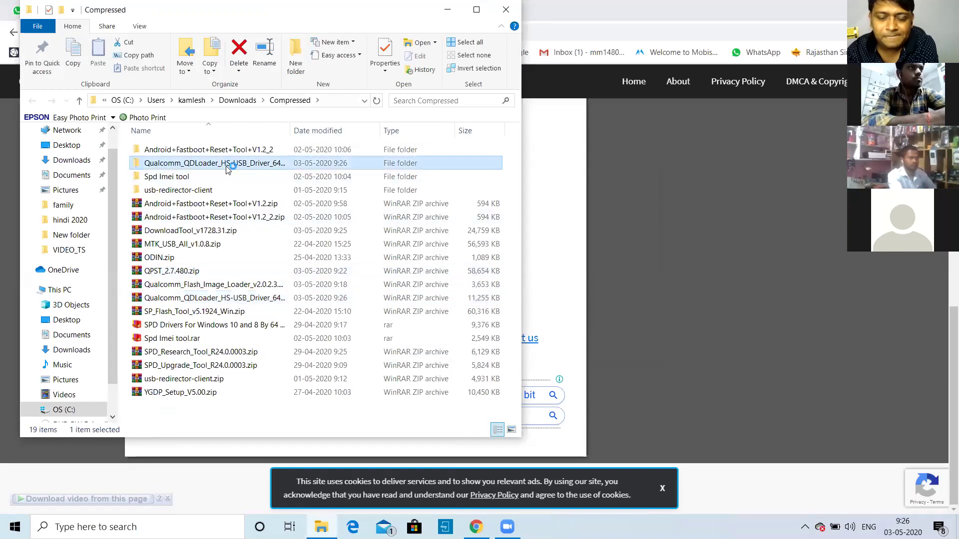
pyautogui.click(227, 170)
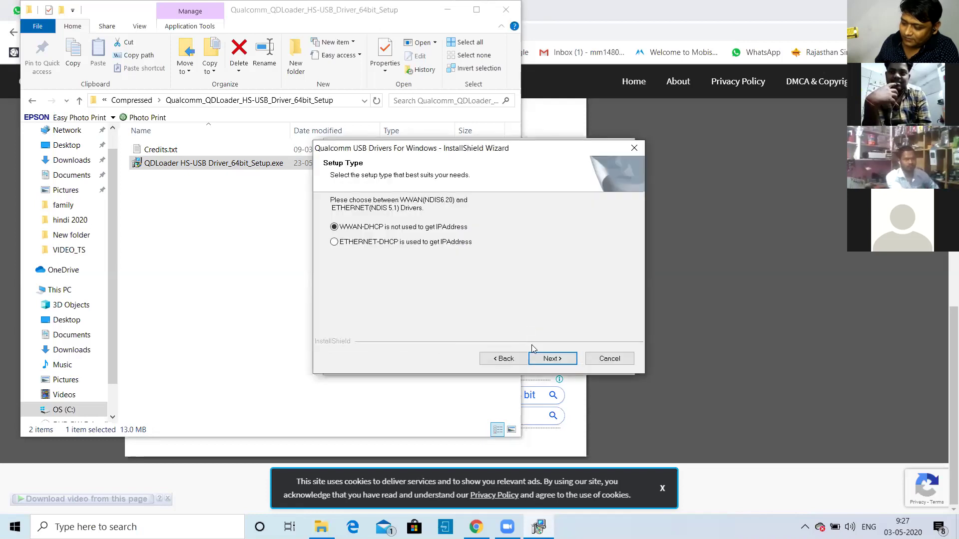
pyautogui.click(545, 358)
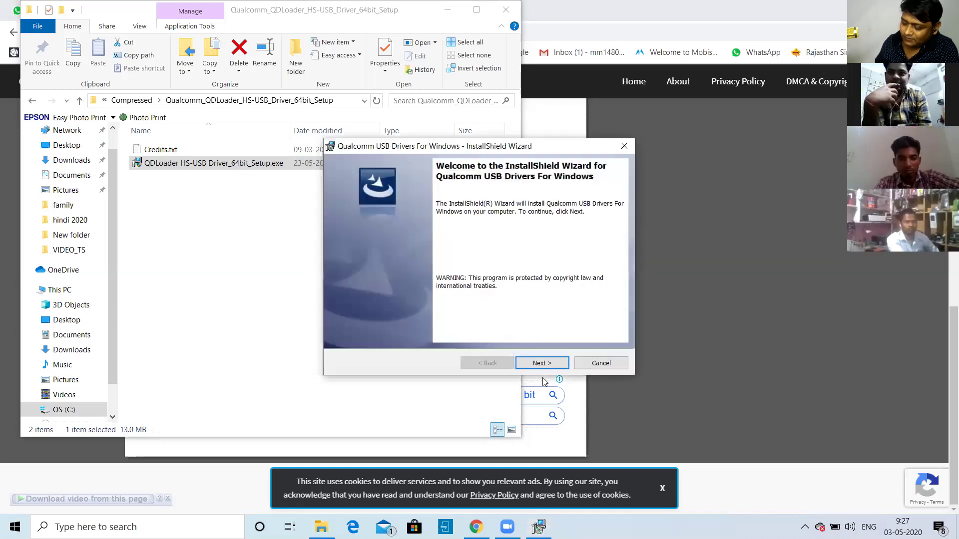
pyautogui.click(544, 364)
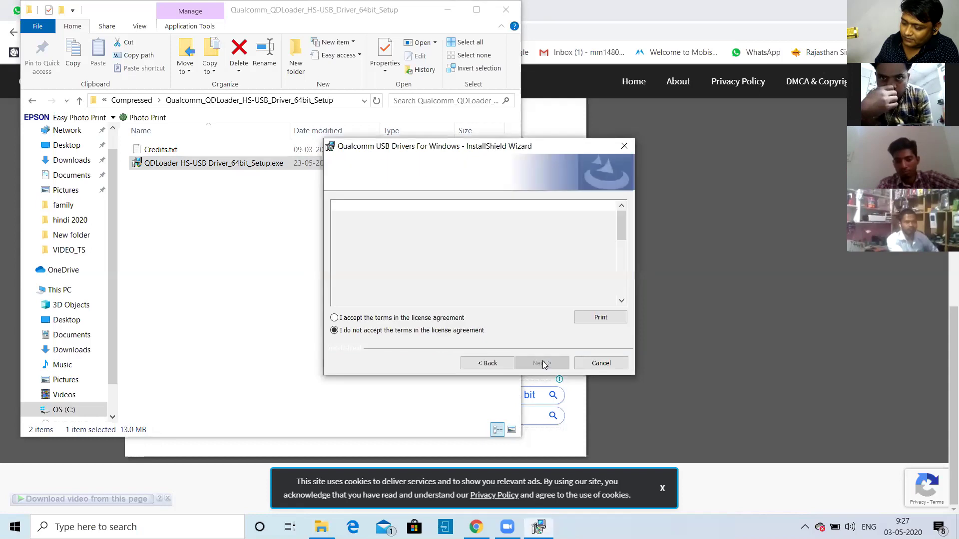
pyautogui.click(393, 320)
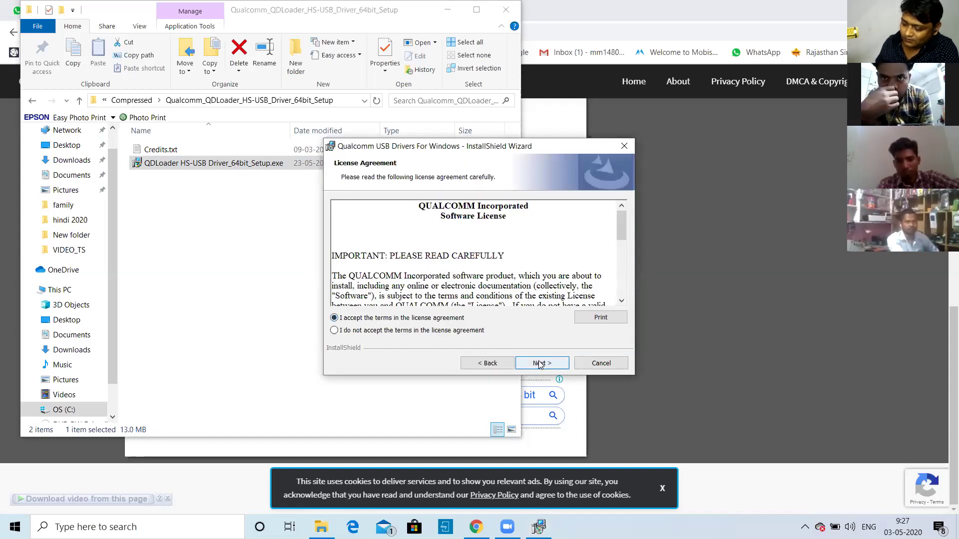
pyautogui.click(540, 364)
pyautogui.click(540, 364)
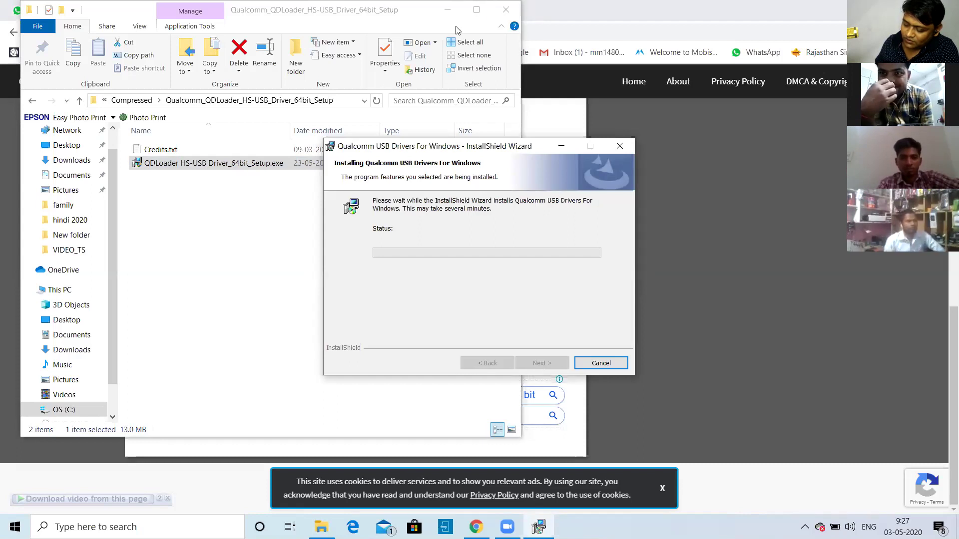
# Return to the Compressed folder and extract QPST_2.7.480.zip with 7-Zip into its own QPST_2.7.480 folder
pyautogui.click(31, 101)
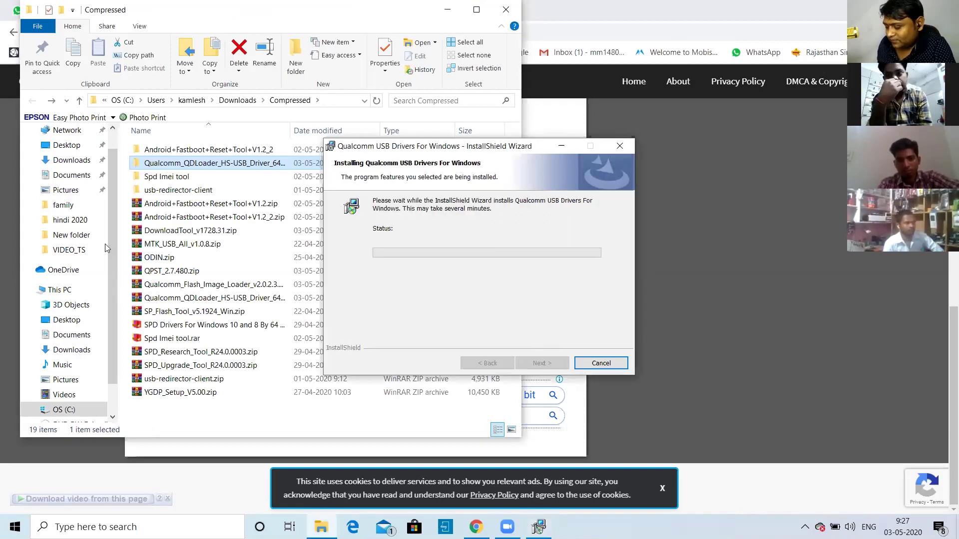
pyautogui.rightClick(195, 271)
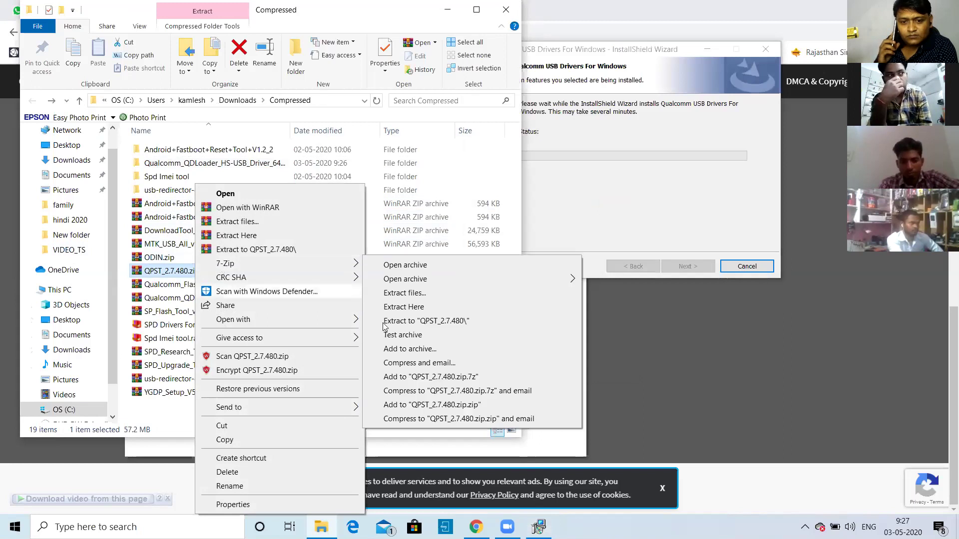
pyautogui.moveTo(308, 263)
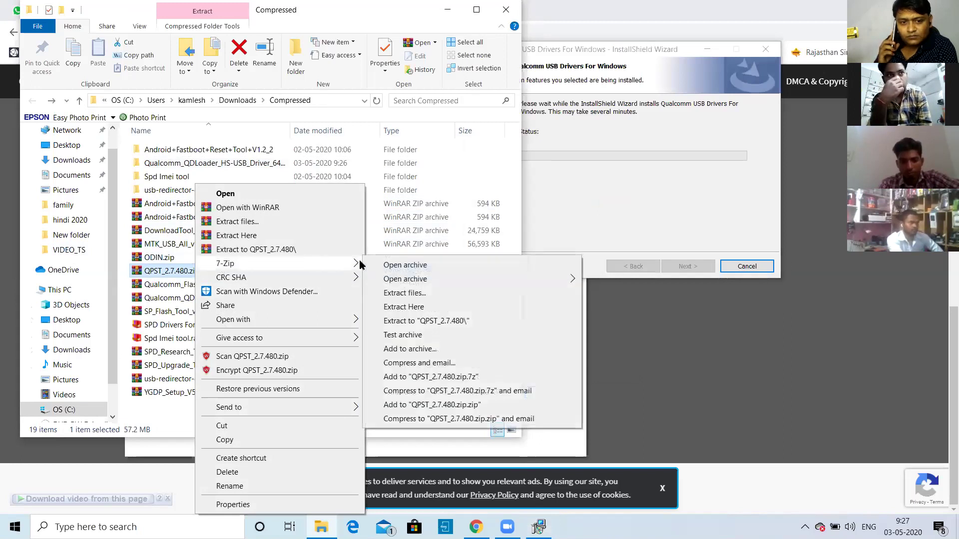
pyautogui.click(434, 322)
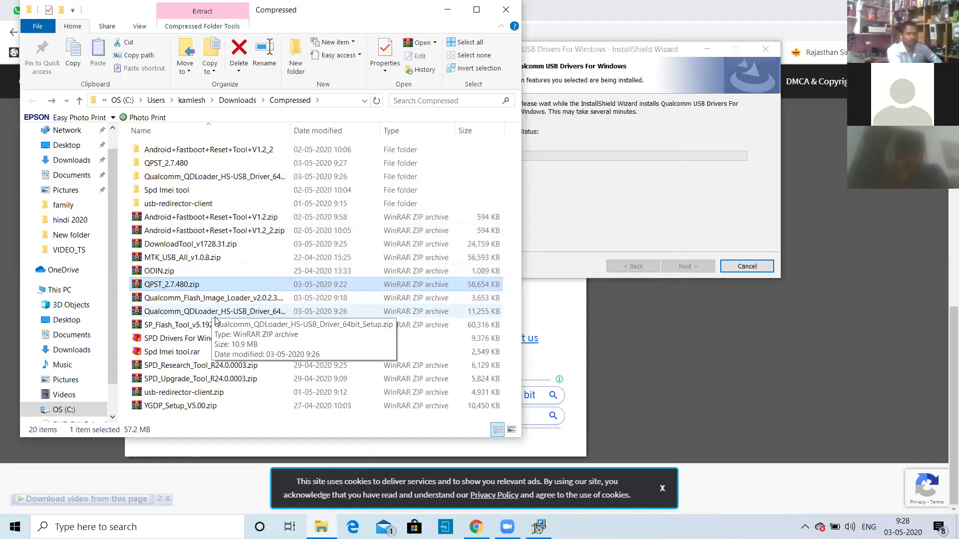
# Extract Qualcomm_Flash_Image_Loader_v2.0.2.3.zip with 7-Zip into its own folder
pyautogui.rightClick(216, 300)
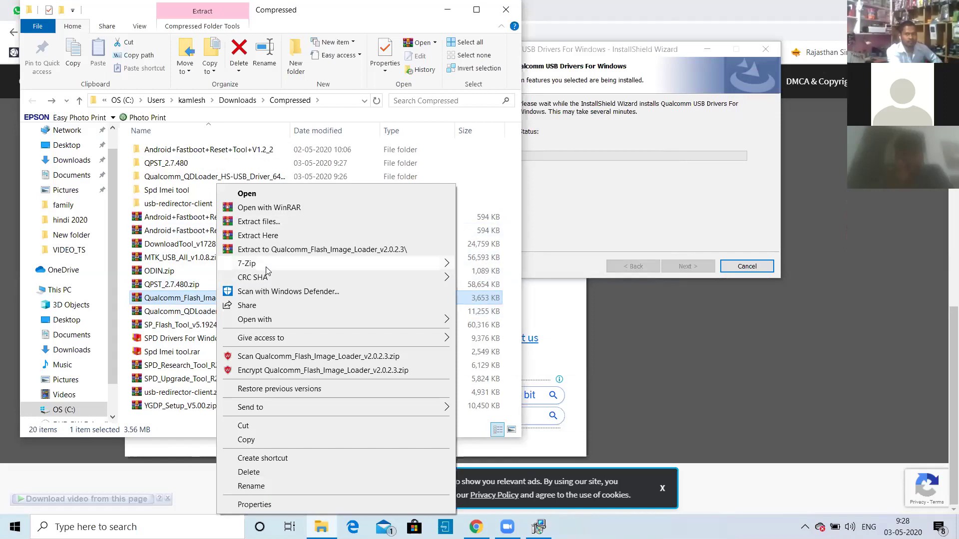
pyautogui.moveTo(268, 271)
pyautogui.click(522, 322)
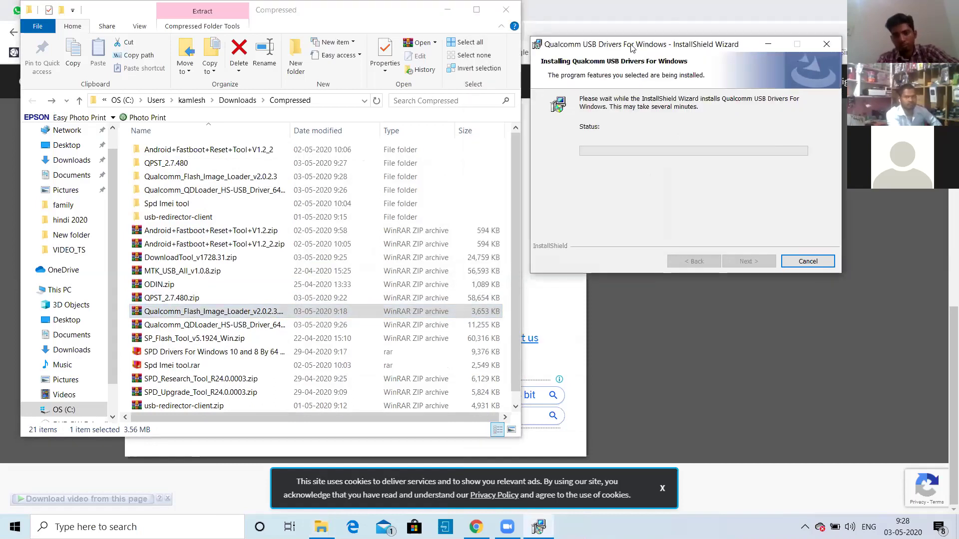
pyautogui.moveTo(631, 47); pyautogui.dragTo(485, 26)
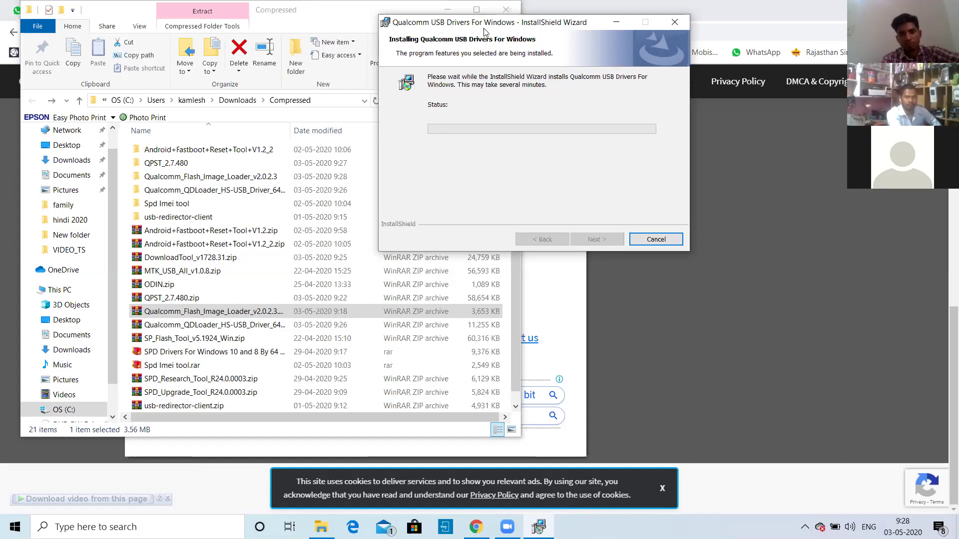
pyautogui.moveTo(484, 32); pyautogui.dragTo(473, 208)
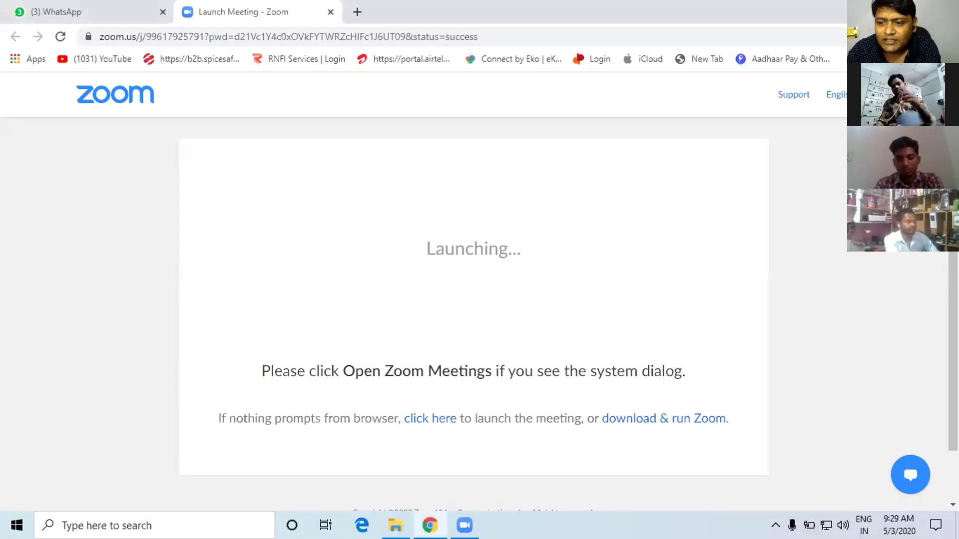
# Close the browser showing the Zoom launch page and open This PC
pyautogui.hotkey('alt', 'F4')
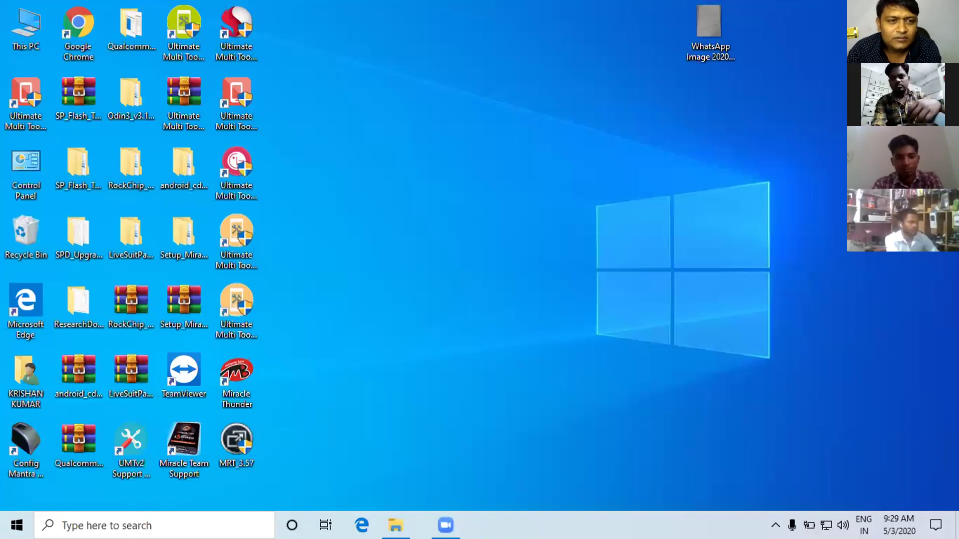
pyautogui.hotkey('alt', 'Tab')
pyautogui.press('Return')
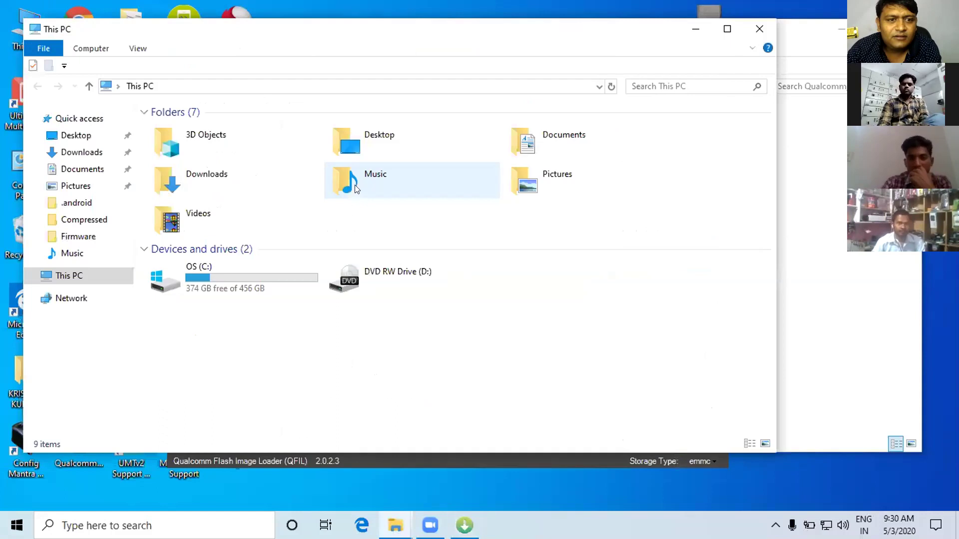
# Move the Lyf_Jio_F90M_280918_QFIL archive from Downloads to the desktop and extract it there into a folder of the same name
pyautogui.click(231, 189)
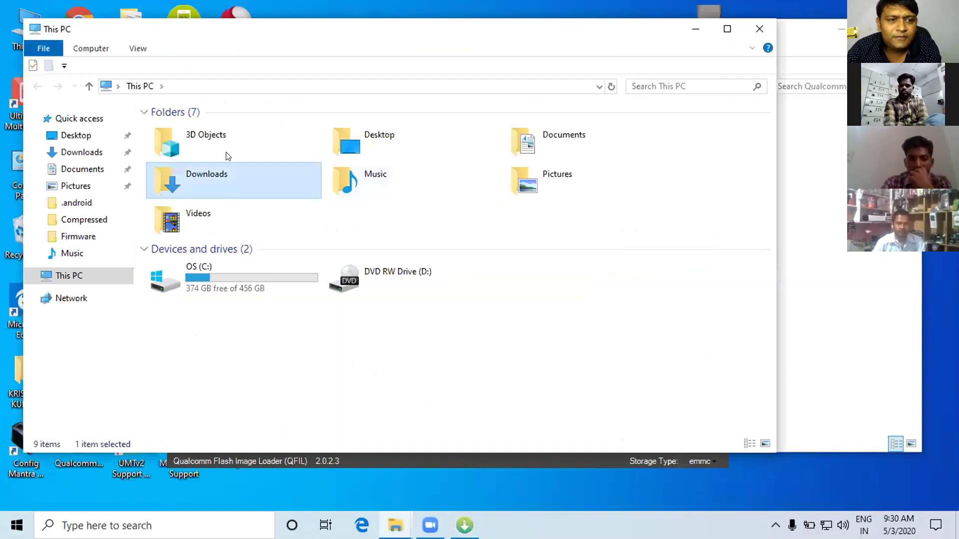
pyautogui.doubleClick(213, 175)
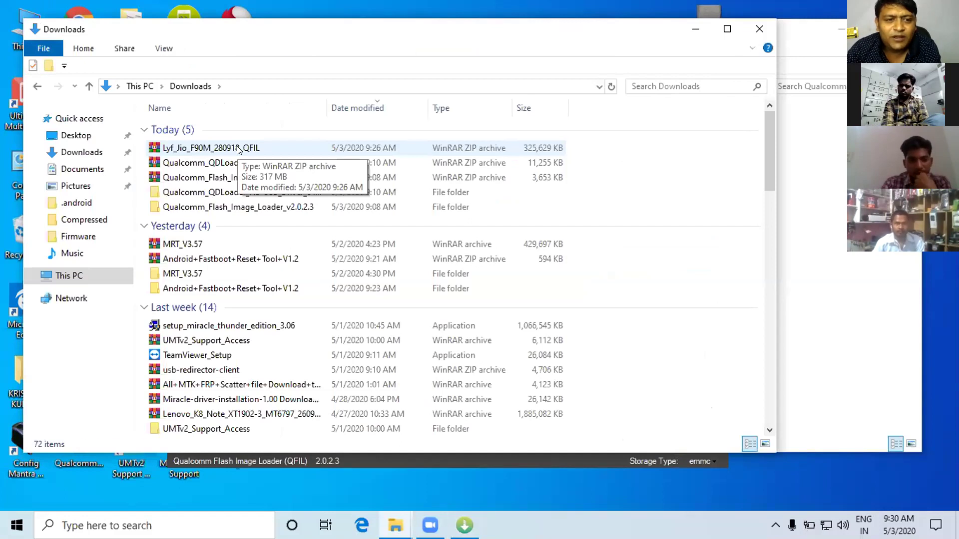
pyautogui.rightClick(238, 148)
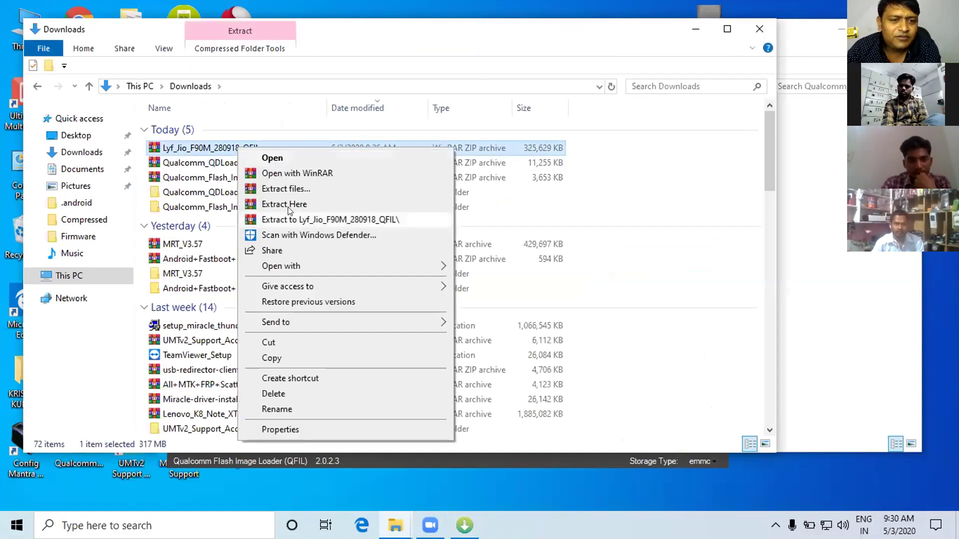
pyautogui.click(286, 342)
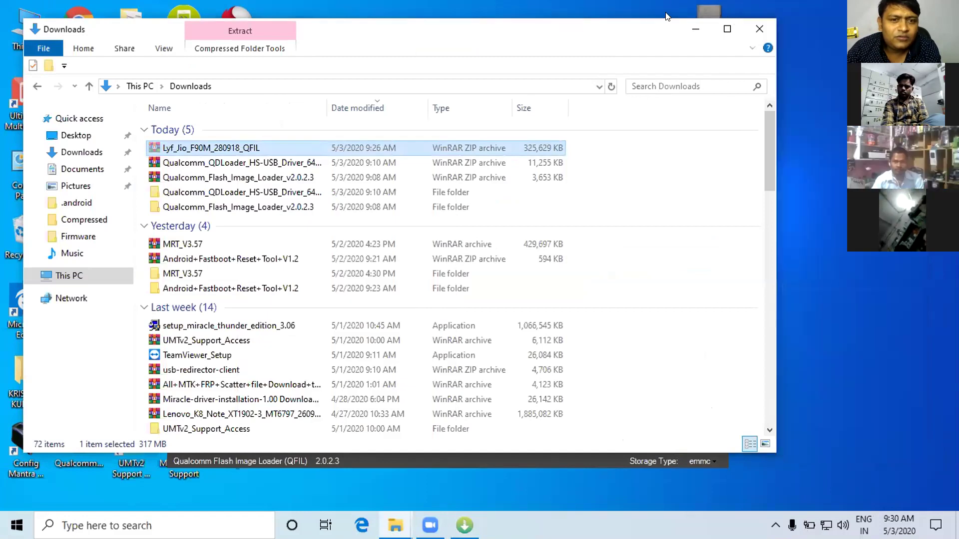
pyautogui.press('super+d')
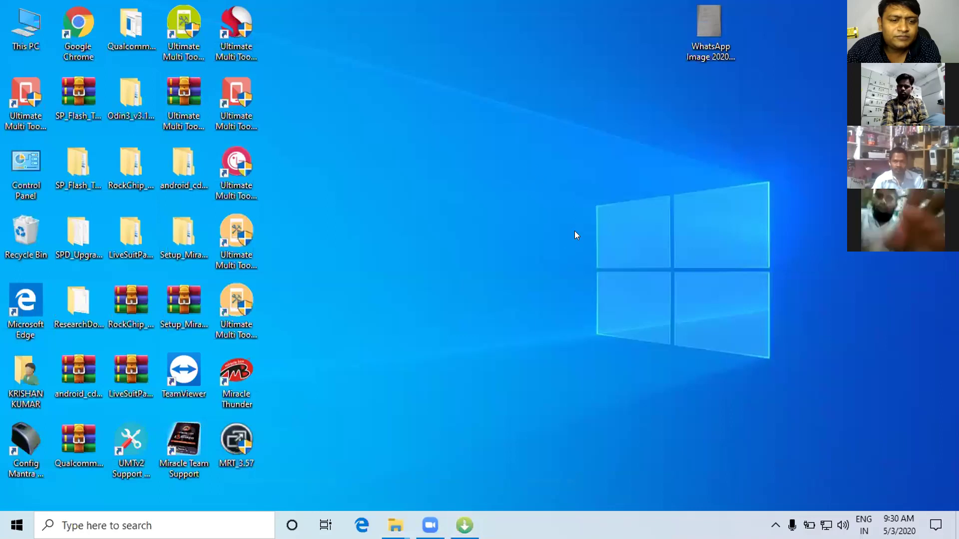
pyautogui.rightClick(574, 234)
pyautogui.click(572, 238)
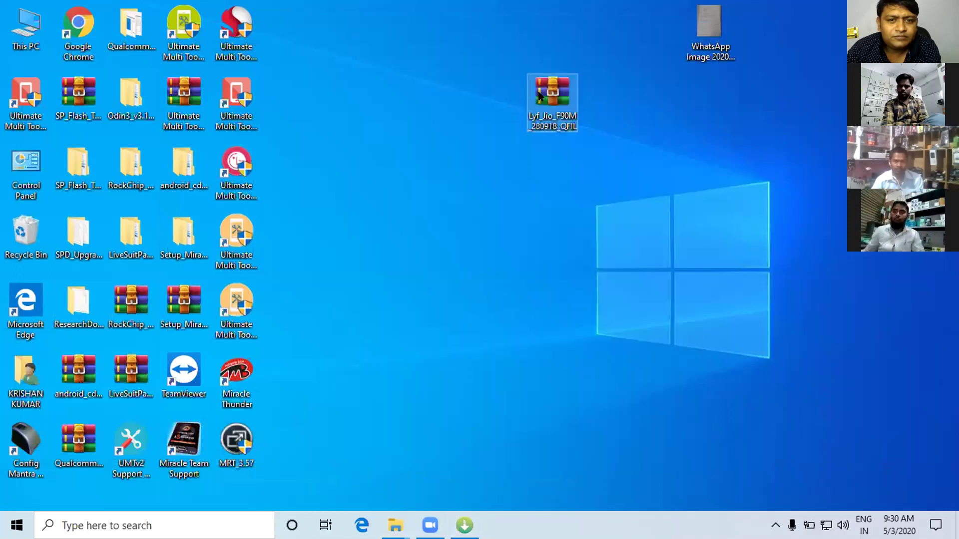
pyautogui.rightClick(540, 94)
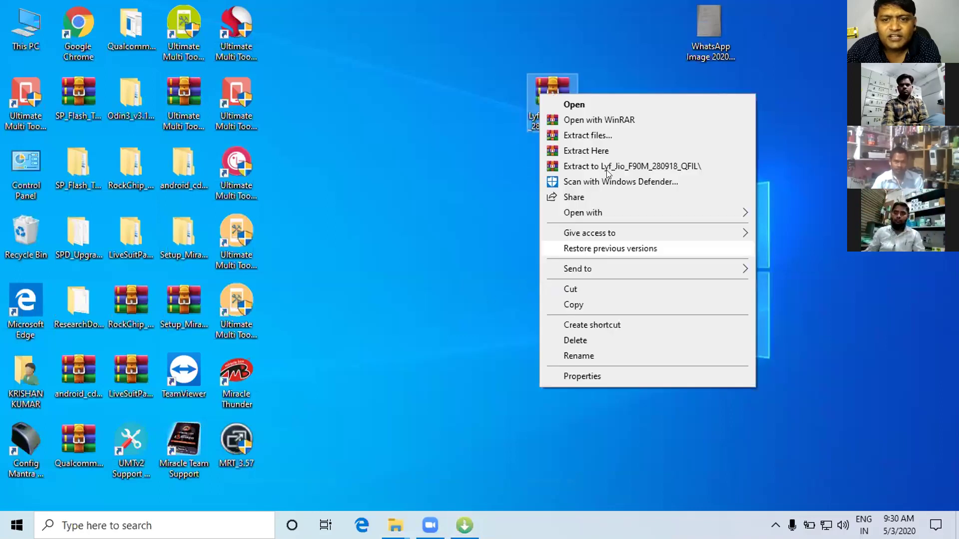
pyautogui.click(614, 167)
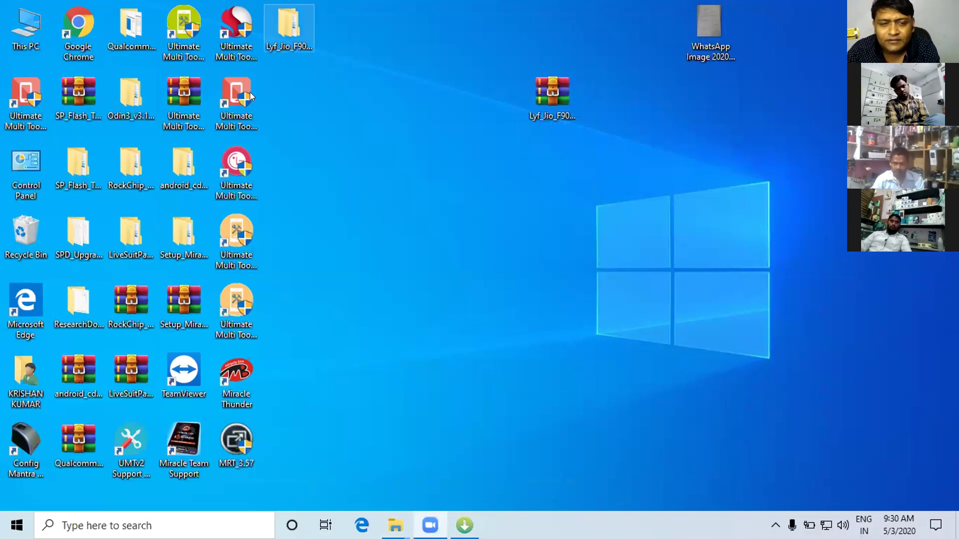
# Examine the QFIL Flash Tool and Firmware folders of the extracted Jio F90M package, including the firehose .mbn files in the firmware list
pyautogui.press('Return')
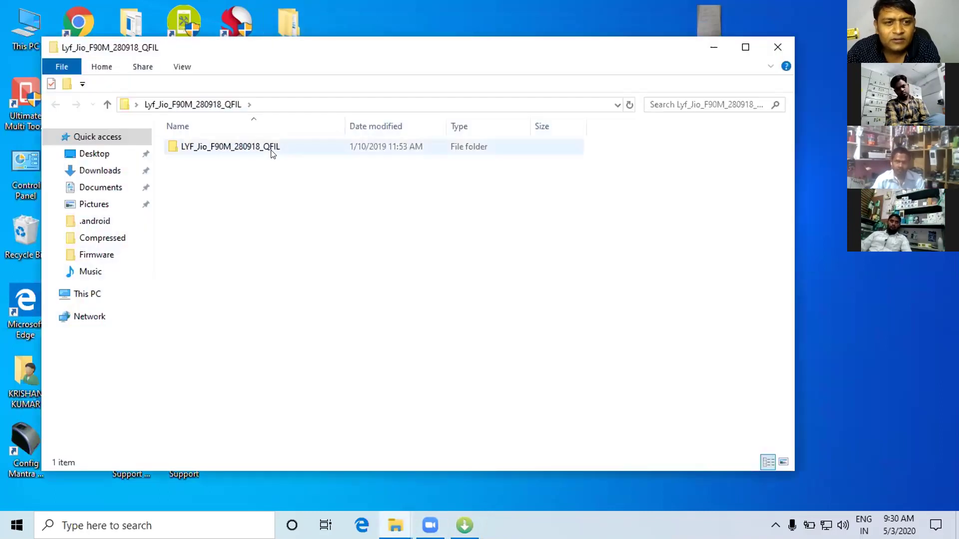
pyautogui.doubleClick(270, 147)
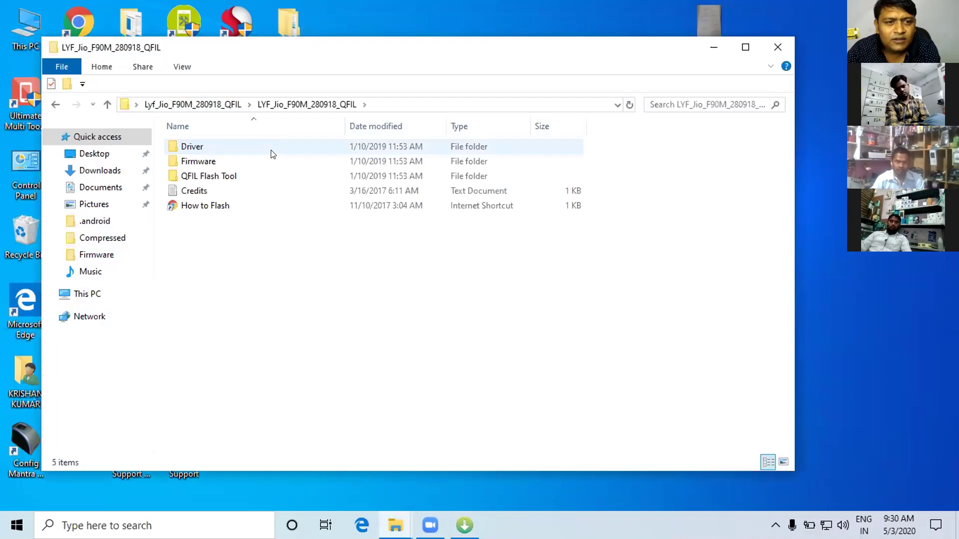
pyautogui.doubleClick(253, 176)
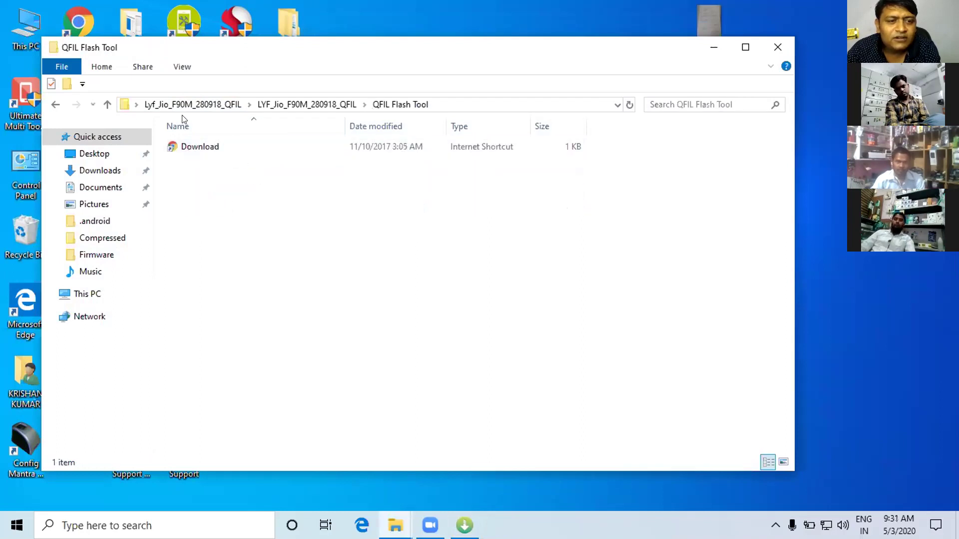
pyautogui.click(50, 99)
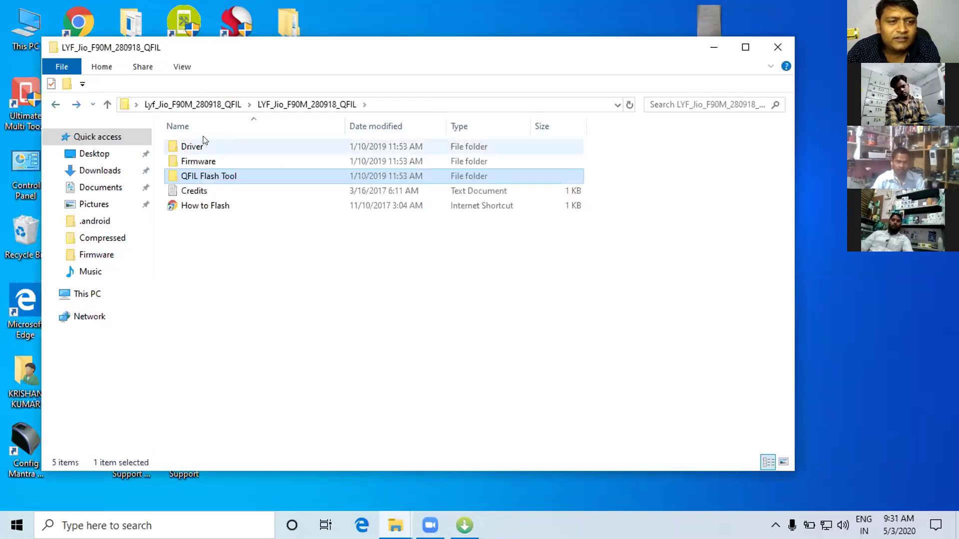
pyautogui.doubleClick(215, 159)
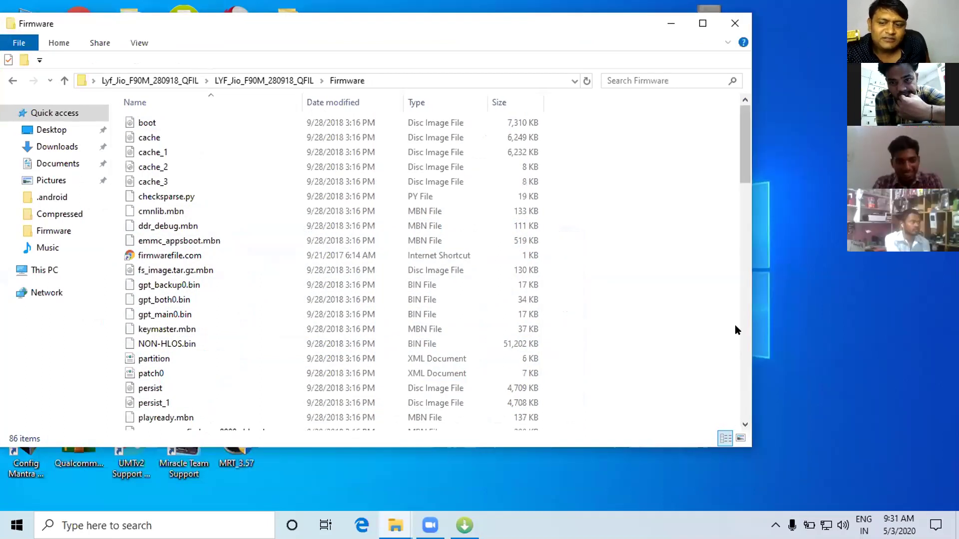
pyautogui.scroll(-14, 735, 330)
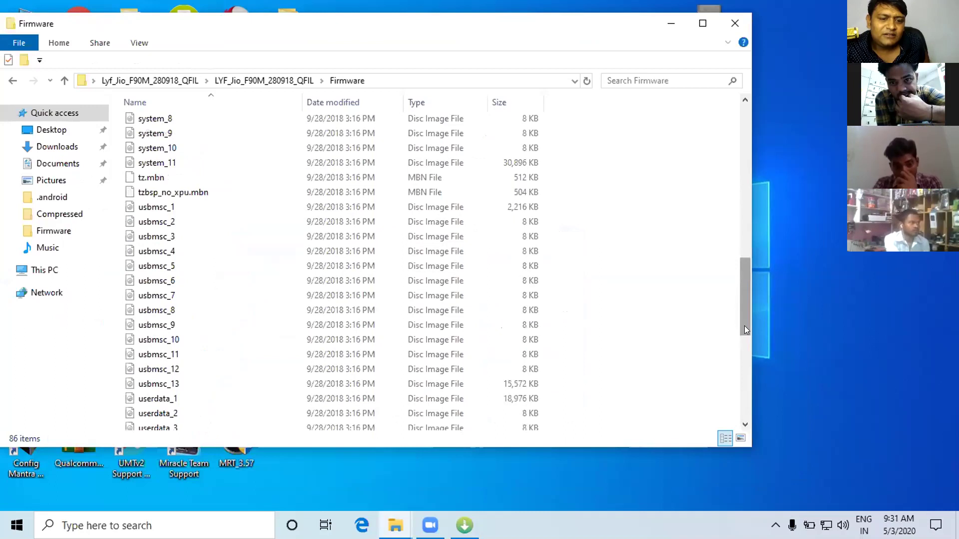
pyautogui.moveTo(743, 324); pyautogui.dragTo(747, 420)
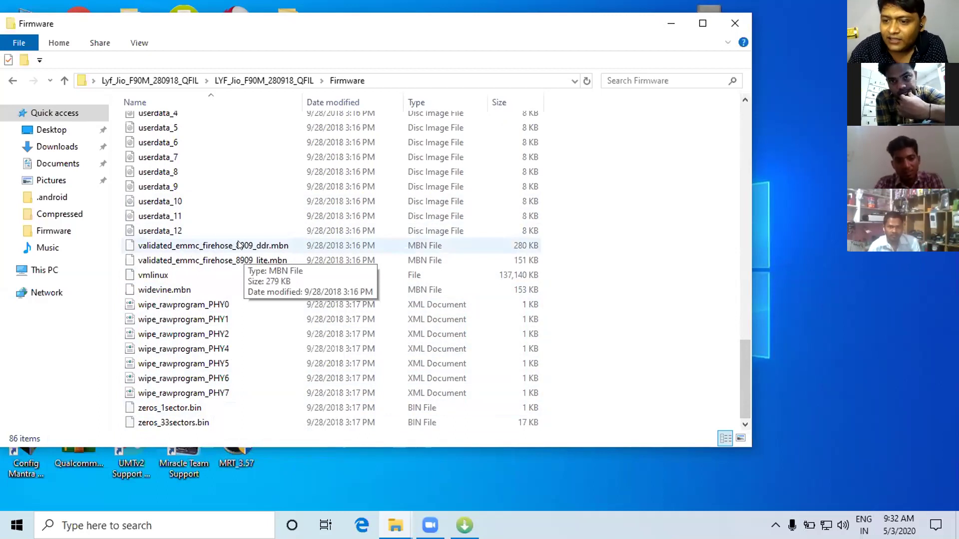
pyautogui.click(704, 18)
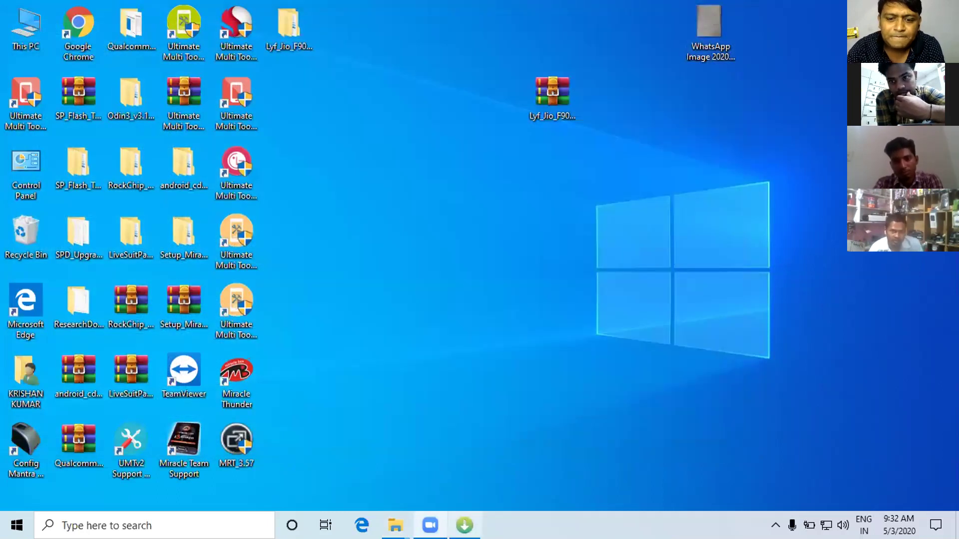
# Switch to QFIL, set the build type to Flat Build and choose validated_emmc_firehose_8909_ddr.mbn from the extracted Firmware folder as the programmer
pyautogui.click(464, 524)
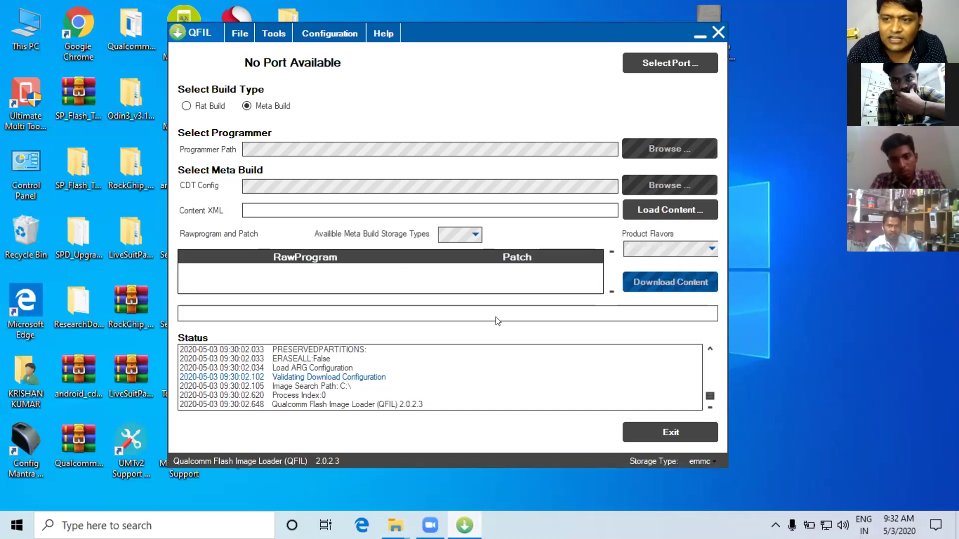
pyautogui.click(186, 106)
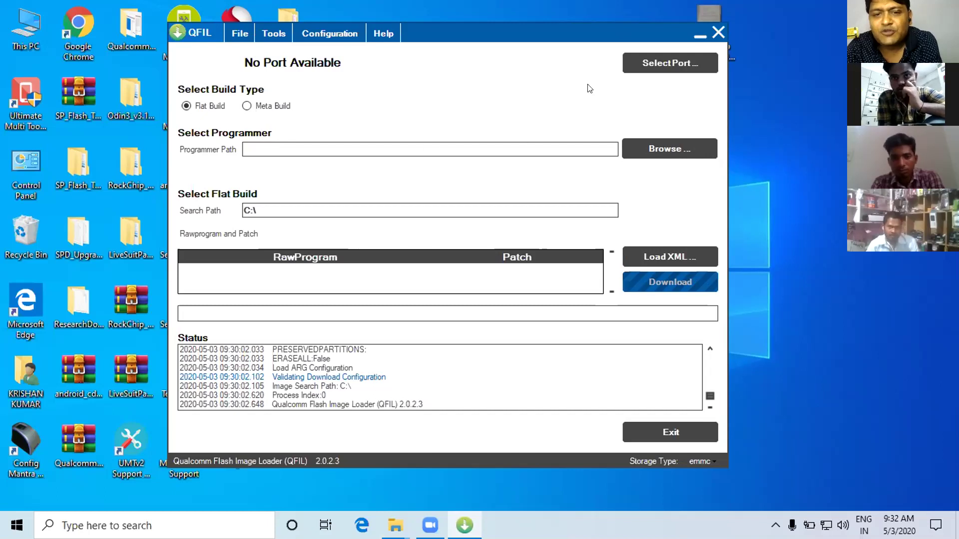
pyautogui.click(670, 149)
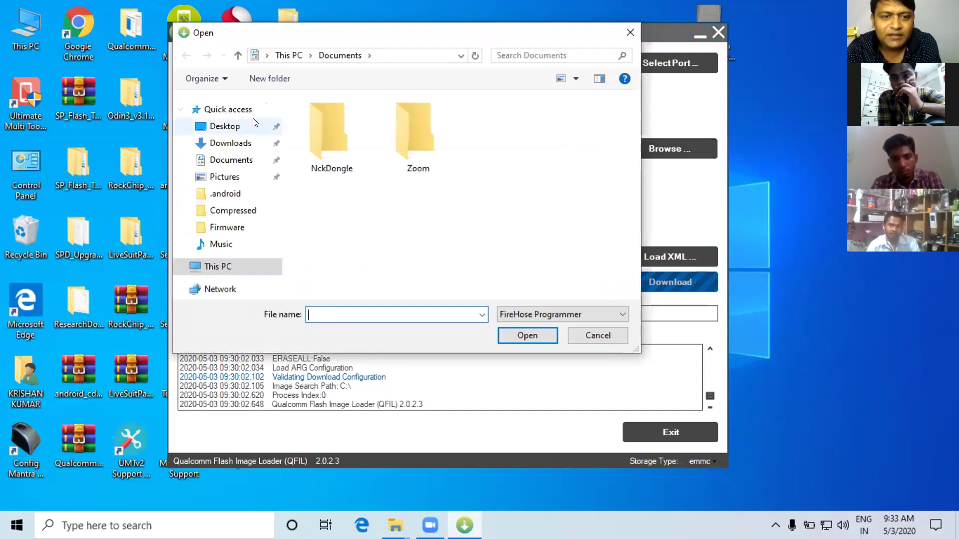
pyautogui.click(232, 129)
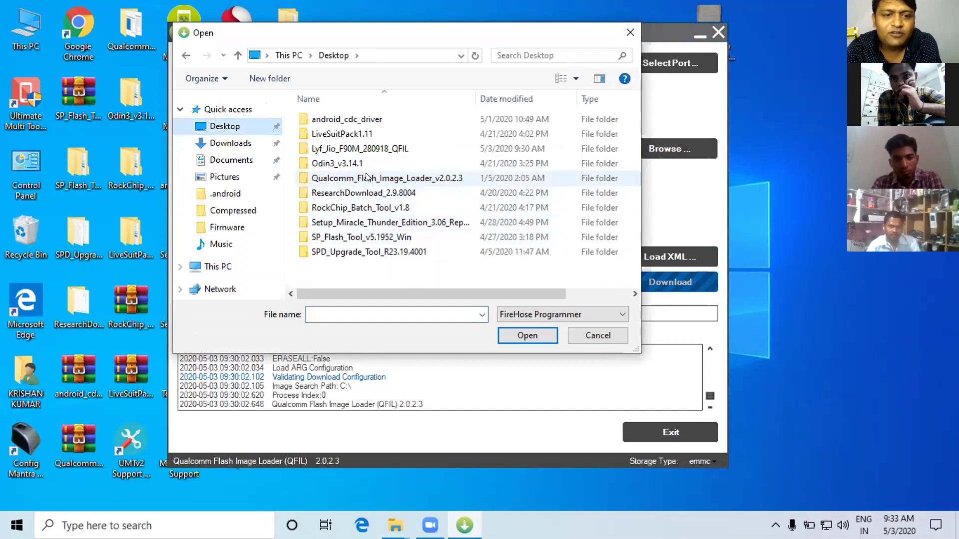
pyautogui.doubleClick(356, 150)
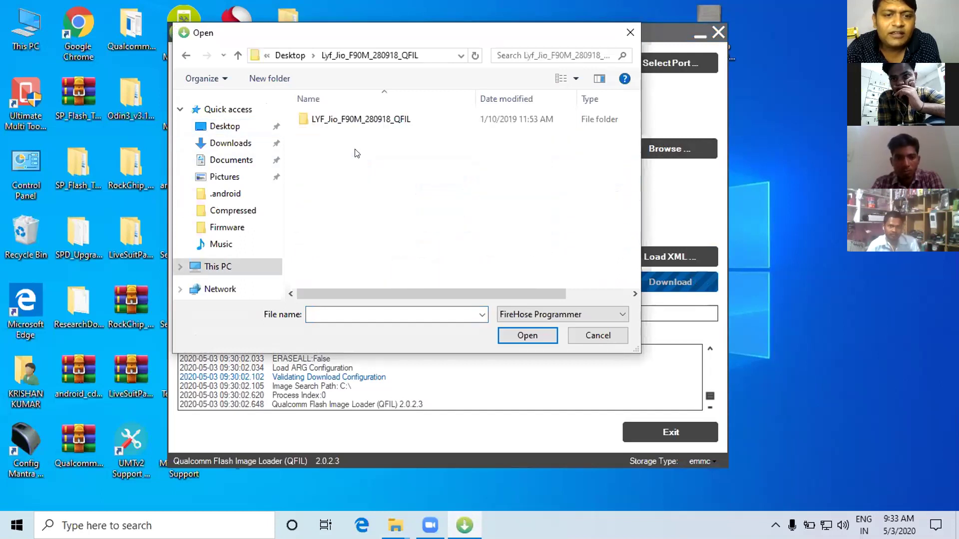
pyautogui.click(384, 121)
pyautogui.doubleClick(384, 121)
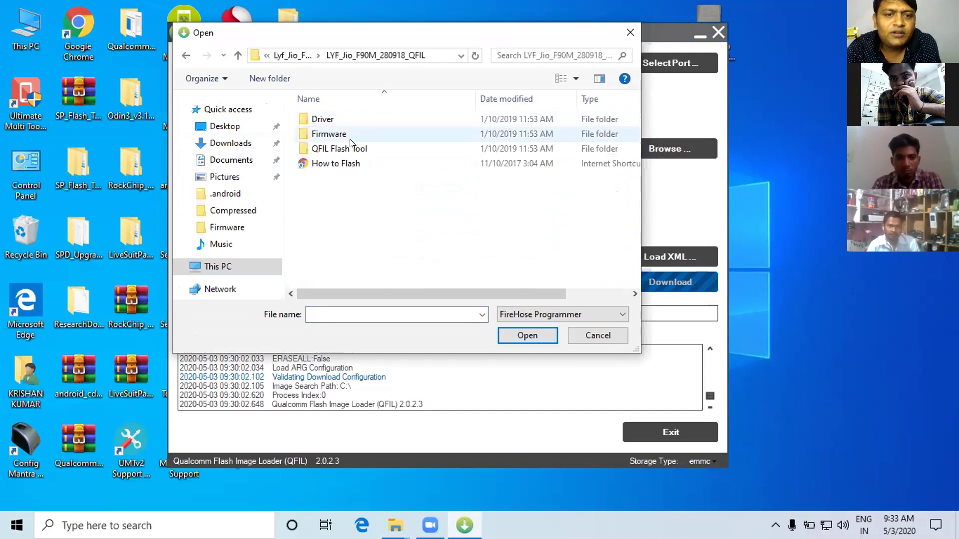
pyautogui.click(359, 133)
pyautogui.doubleClick(358, 133)
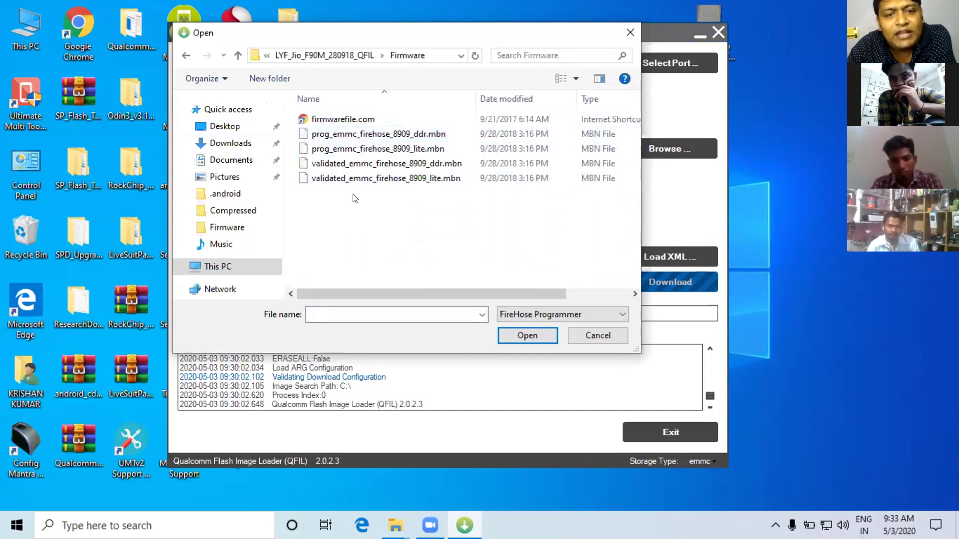
pyautogui.doubleClick(400, 165)
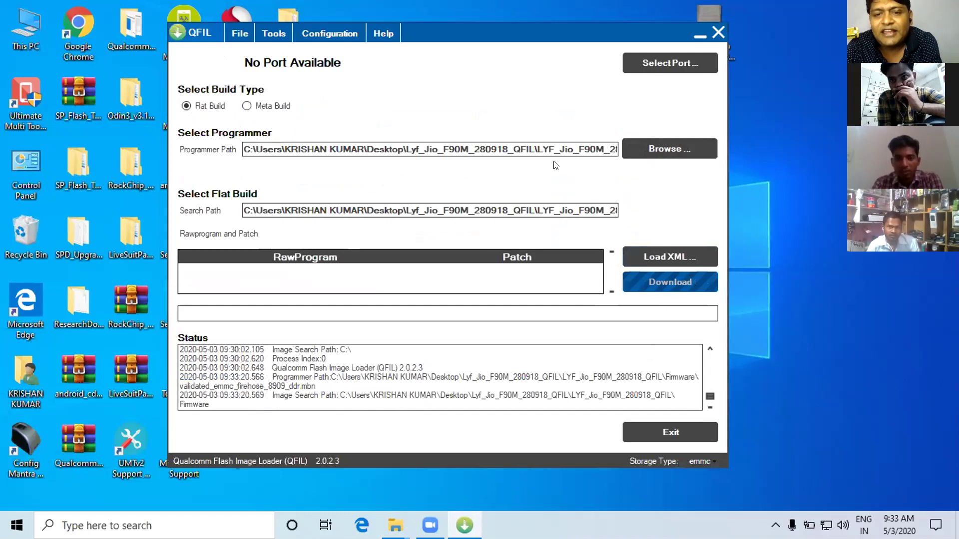
# Change the programmer file to prog_emmc_firehose_8909_ddr.mbn from the same Firmware folder
pyautogui.click(664, 150)
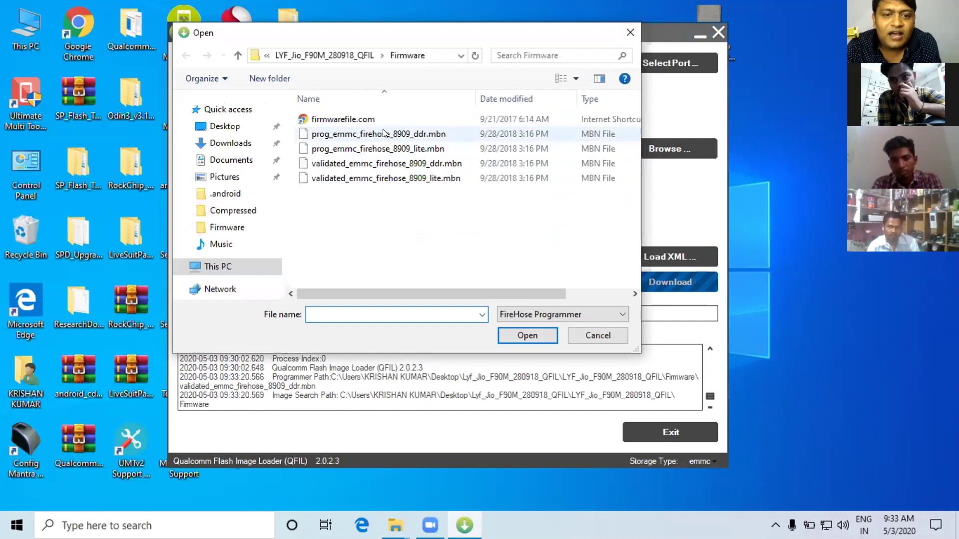
pyautogui.doubleClick(384, 134)
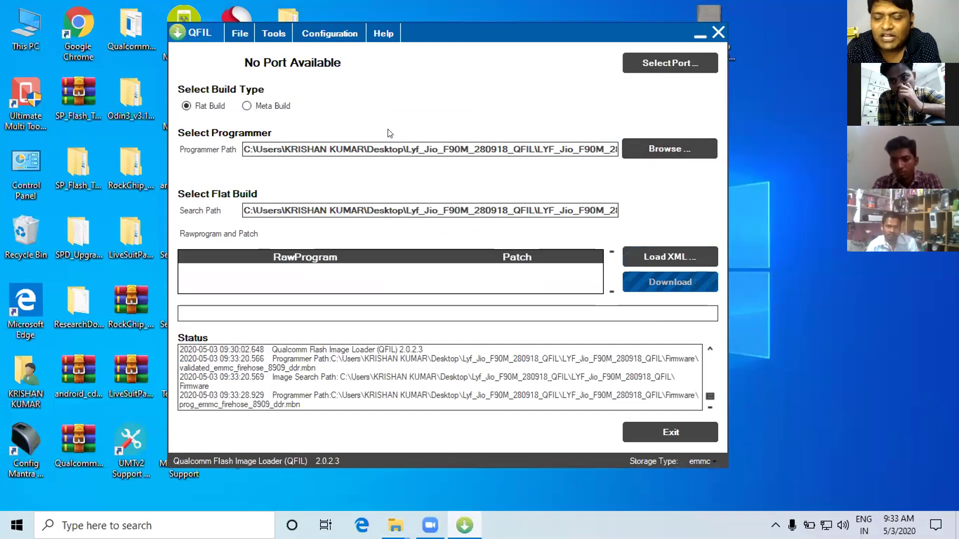
pyautogui.click(664, 148)
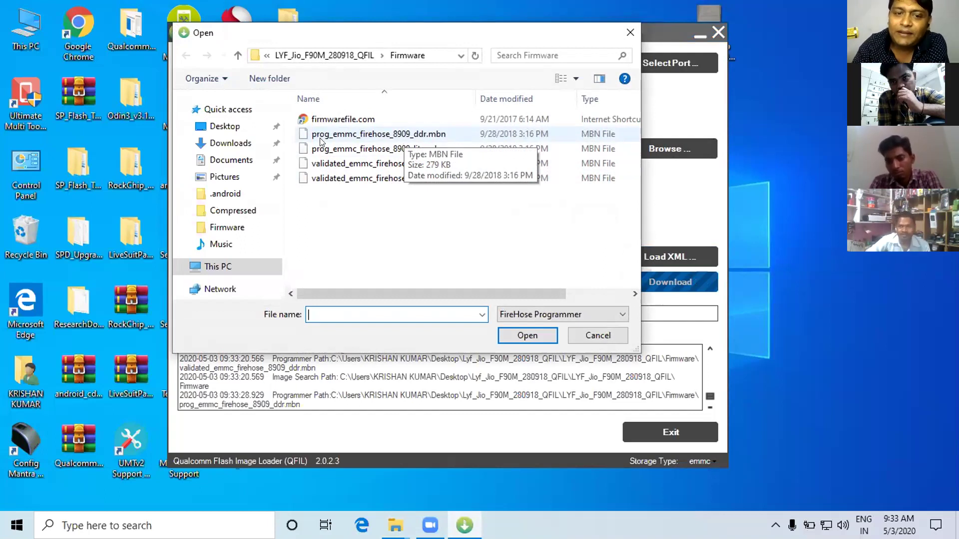
pyautogui.doubleClick(374, 133)
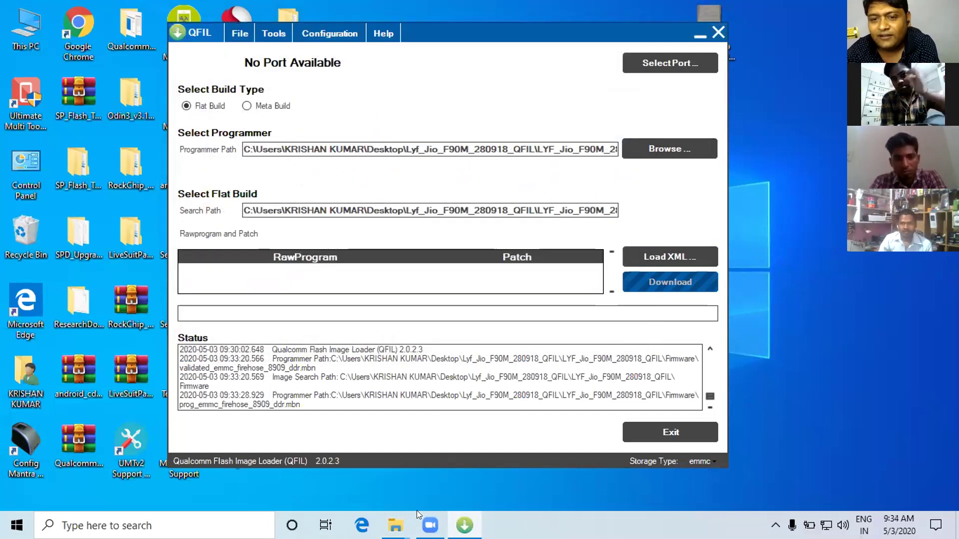
pyautogui.click(665, 150)
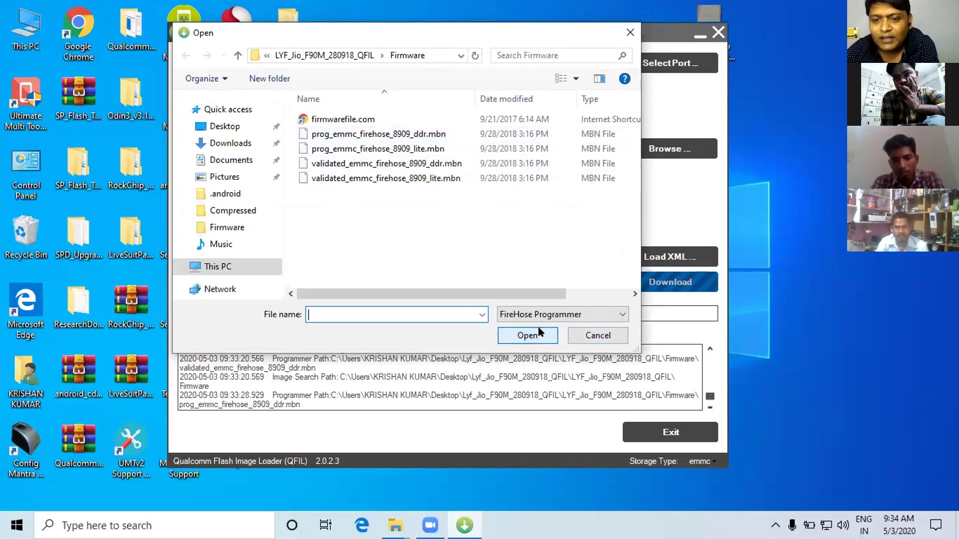
pyautogui.doubleClick(404, 132)
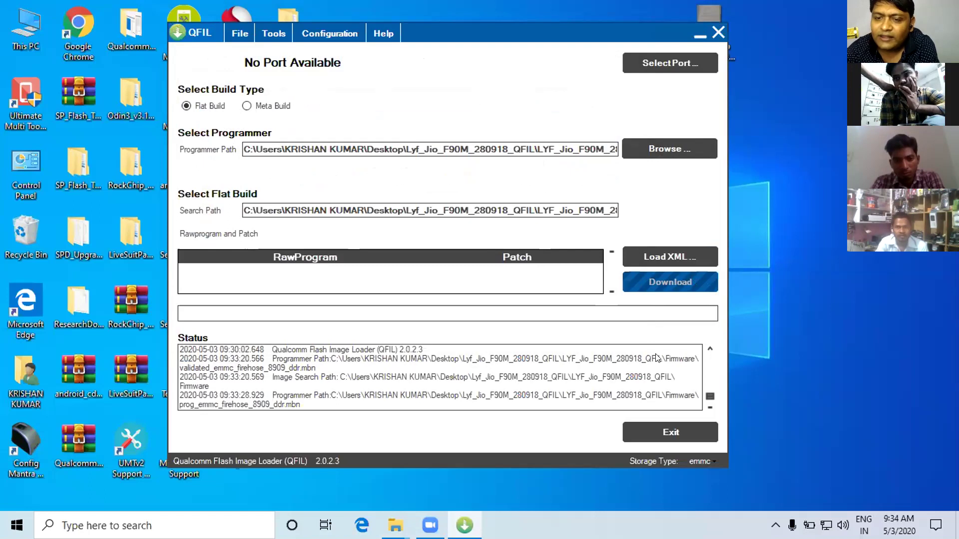
# Load rawprogram_unsparse.xml and patch0.xml from the Firmware folder into the flat build, and dismiss the port selection dialog
pyautogui.click(663, 253)
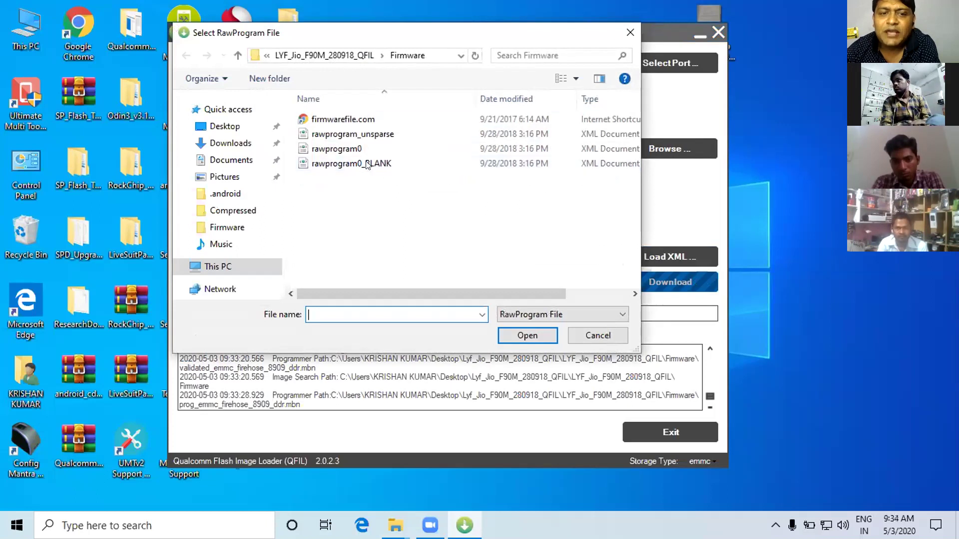
pyautogui.doubleClick(410, 138)
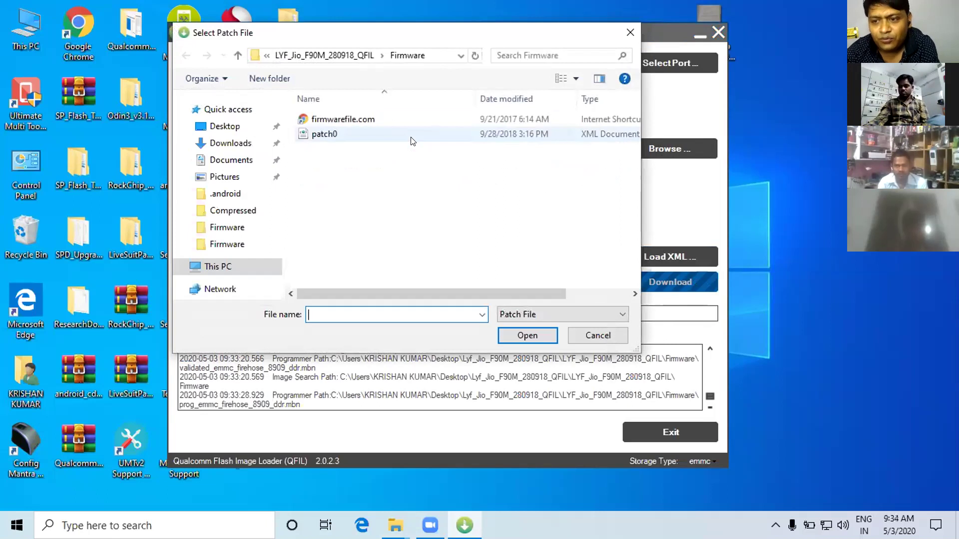
pyautogui.doubleClick(411, 139)
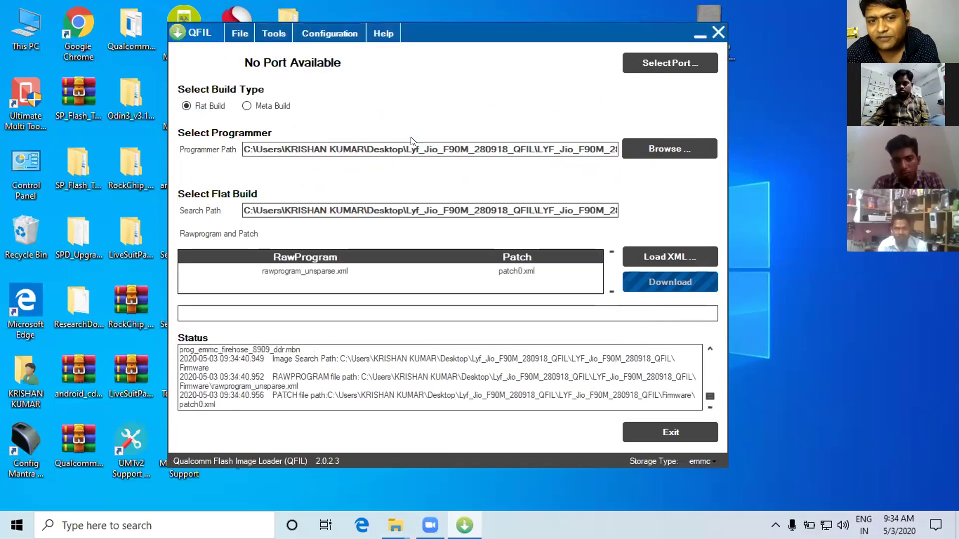
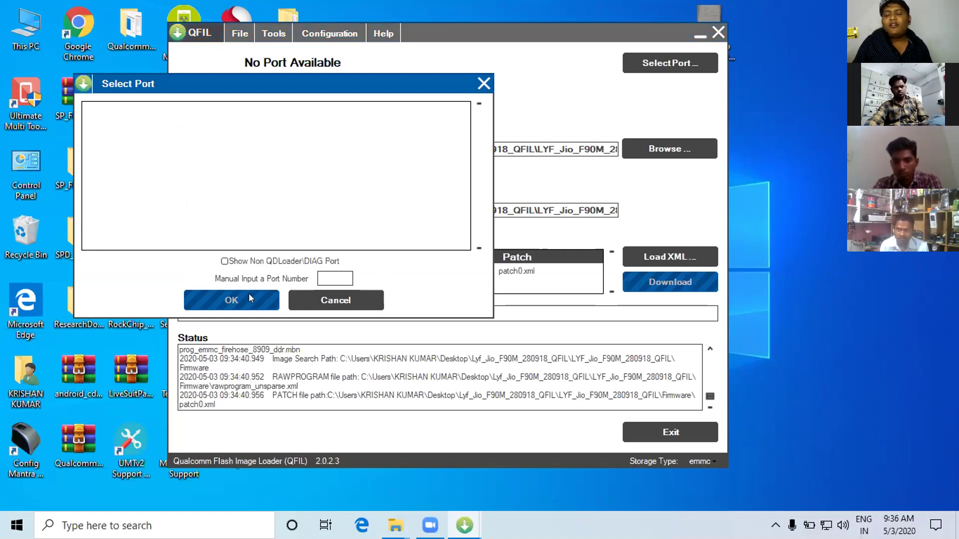
pyautogui.click(483, 84)
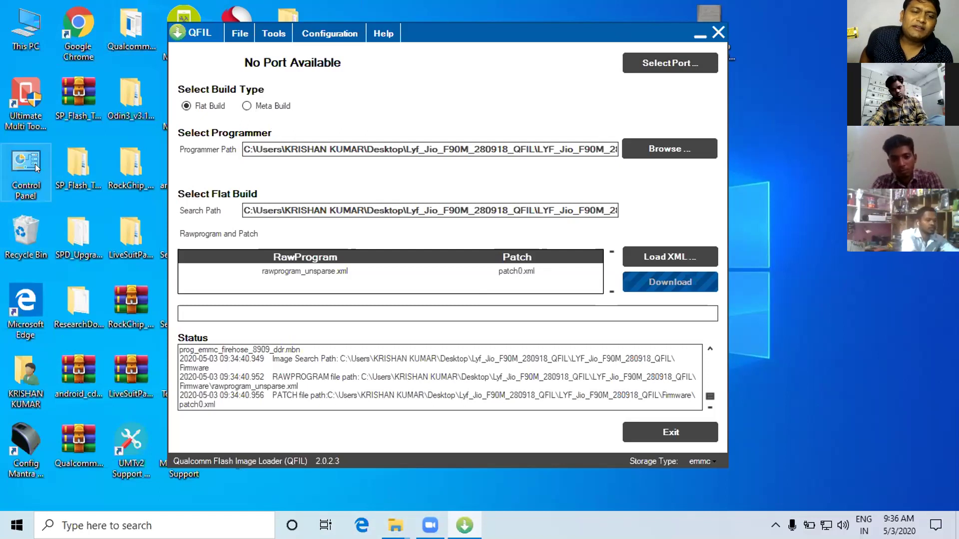
# Switch to Google Chrome and search for "jio all model boot key"
pyautogui.click(73, 47)
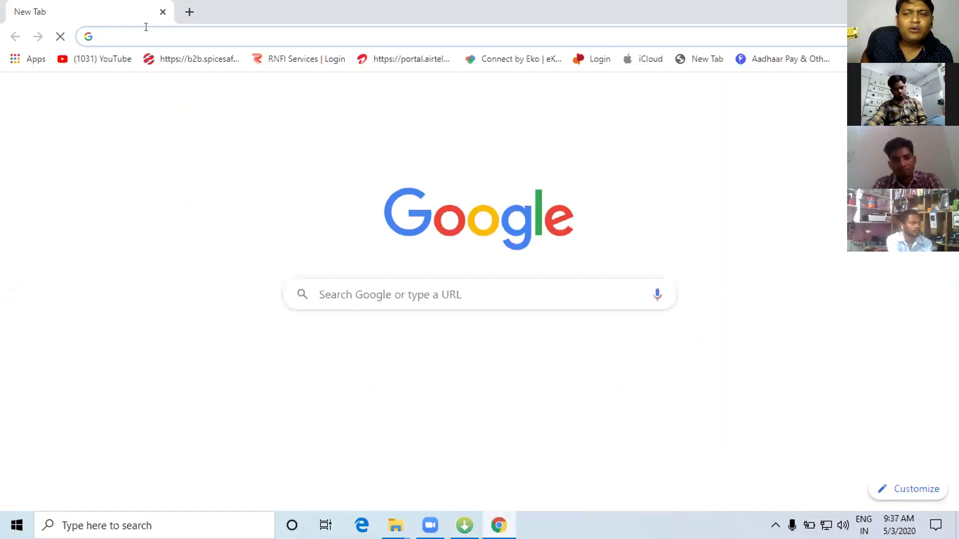
pyautogui.write('jio all ')
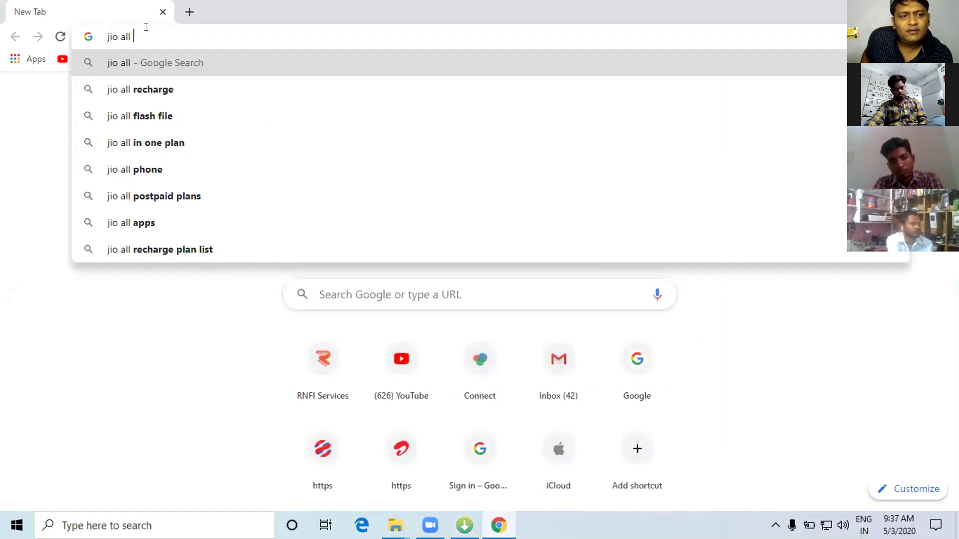
pyautogui.write('model')
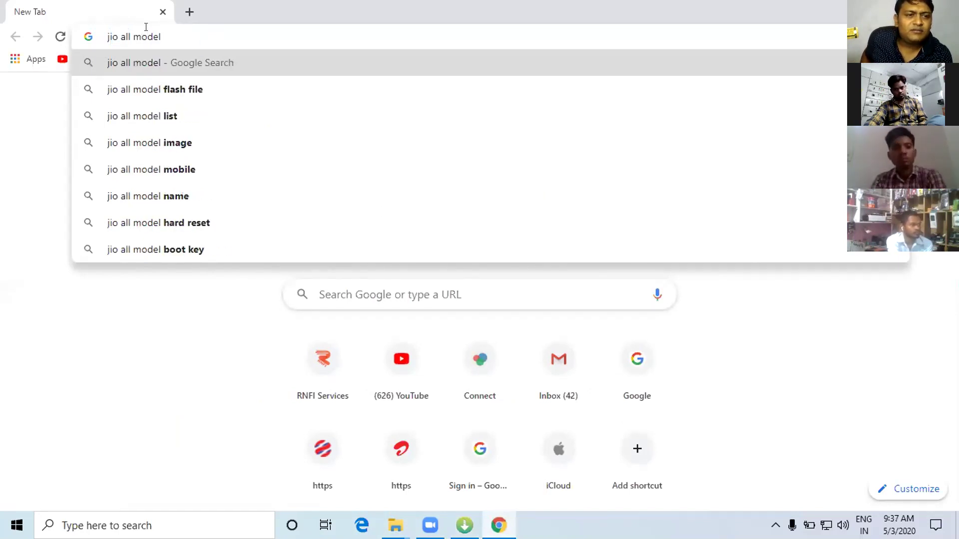
pyautogui.write(' boot')
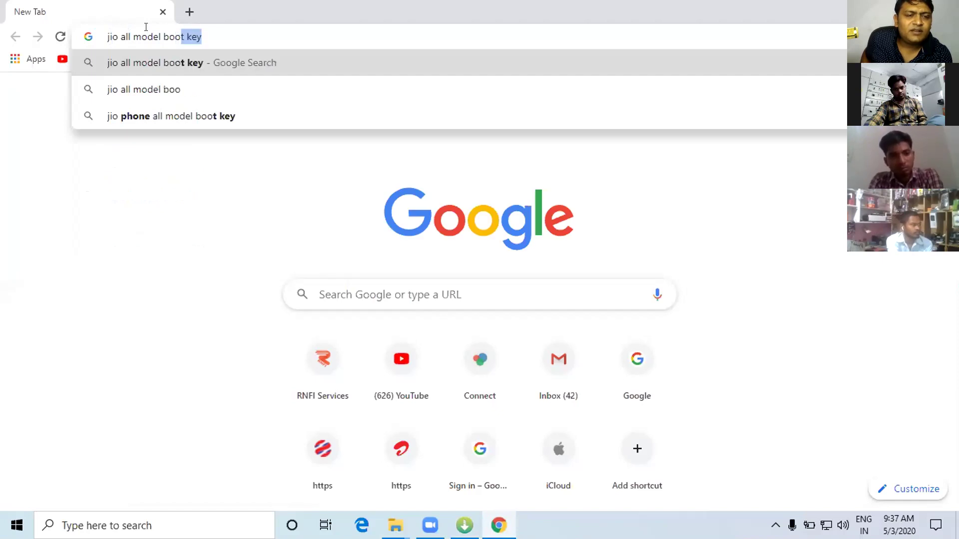
pyautogui.write(' key')
pyautogui.press('Return')
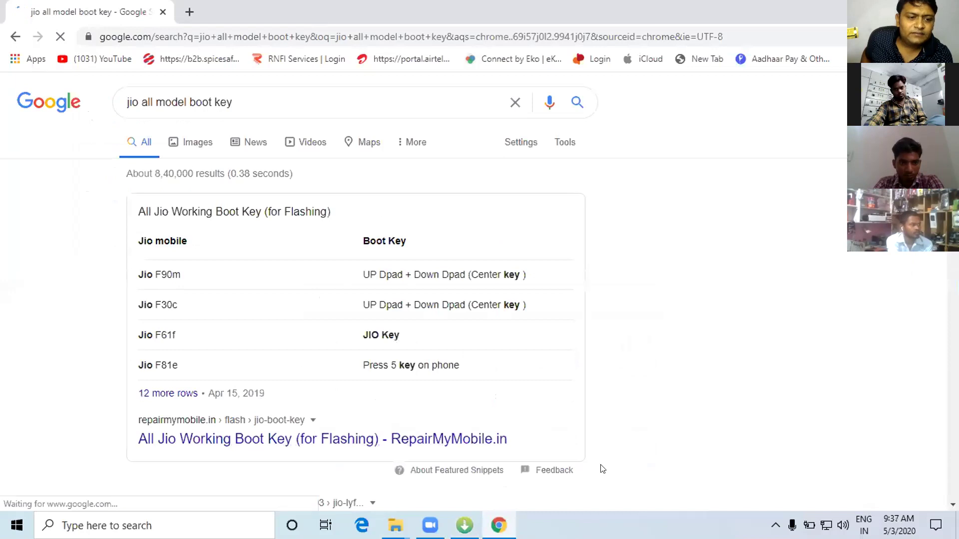
# Examine the full table of Jio model boot keys on the RepairMyMobile page from the results, and switch back to QFIL
pyautogui.scroll(-2, 423, 292)
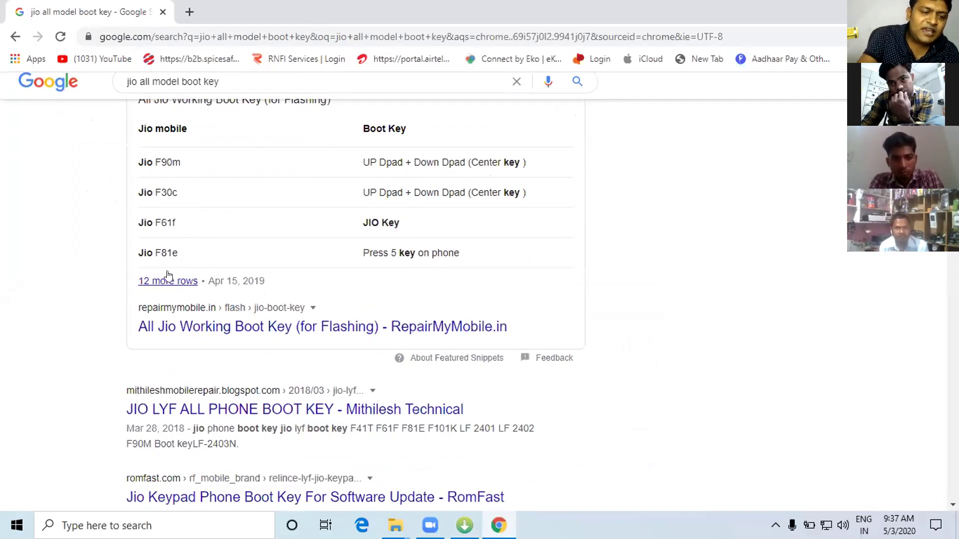
pyautogui.click(156, 285)
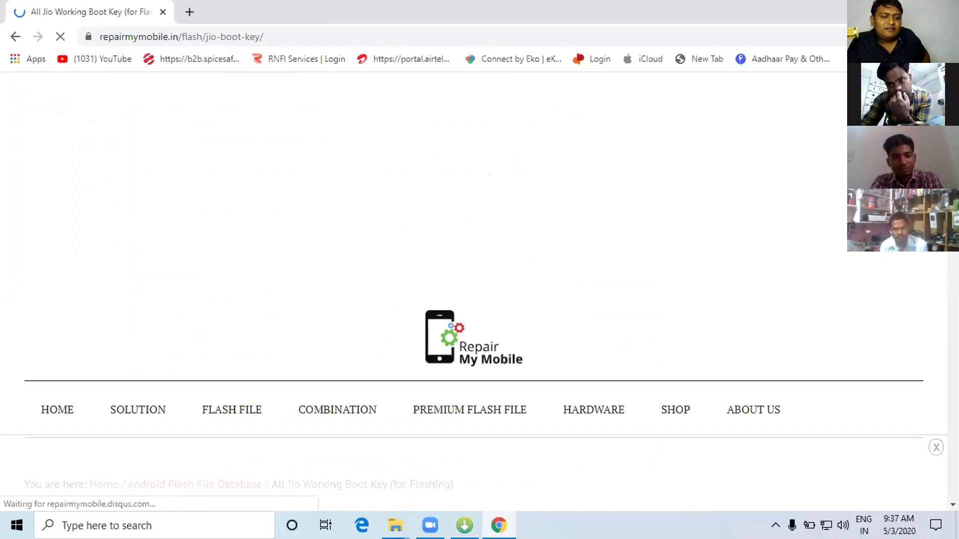
pyautogui.scroll(-20, 480, 290)
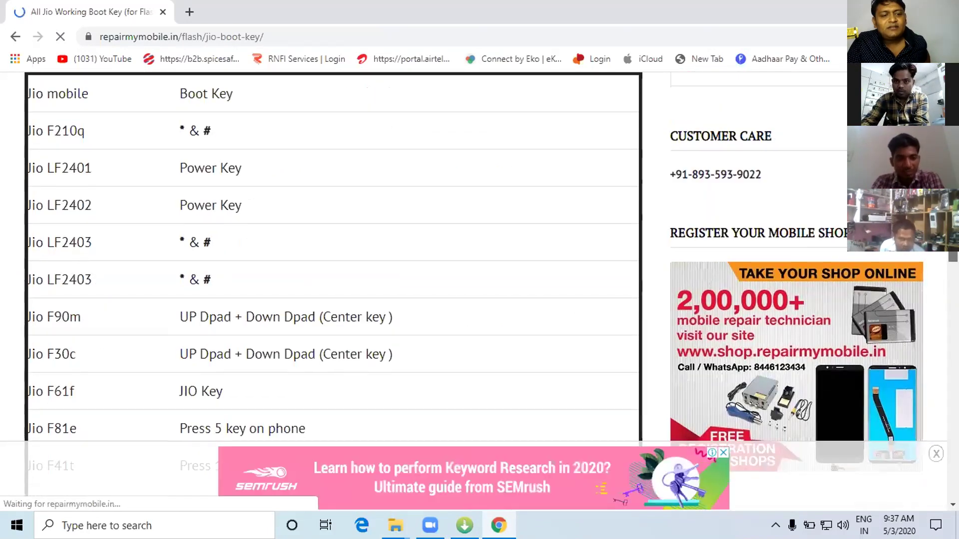
pyautogui.scroll(-1, 491, 287)
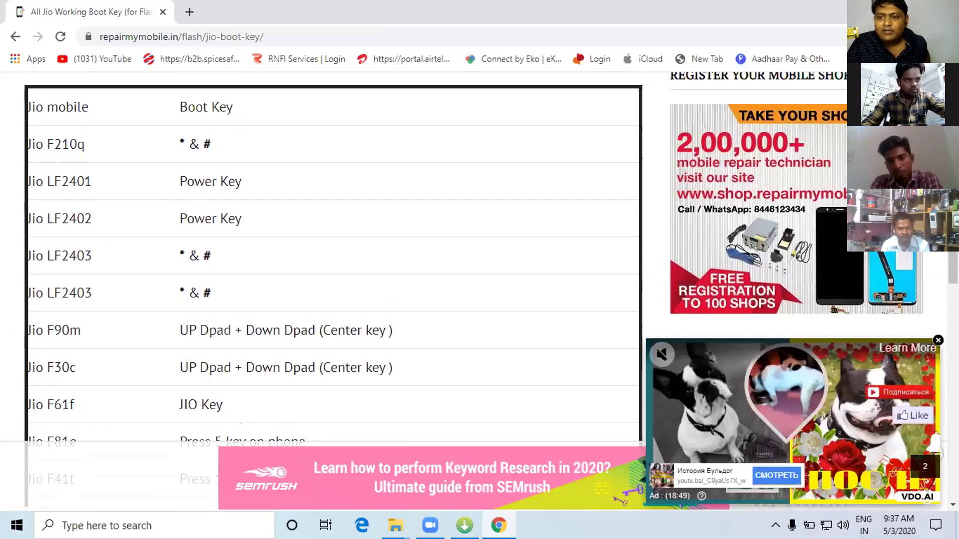
pyautogui.scroll(-1, 907, 397)
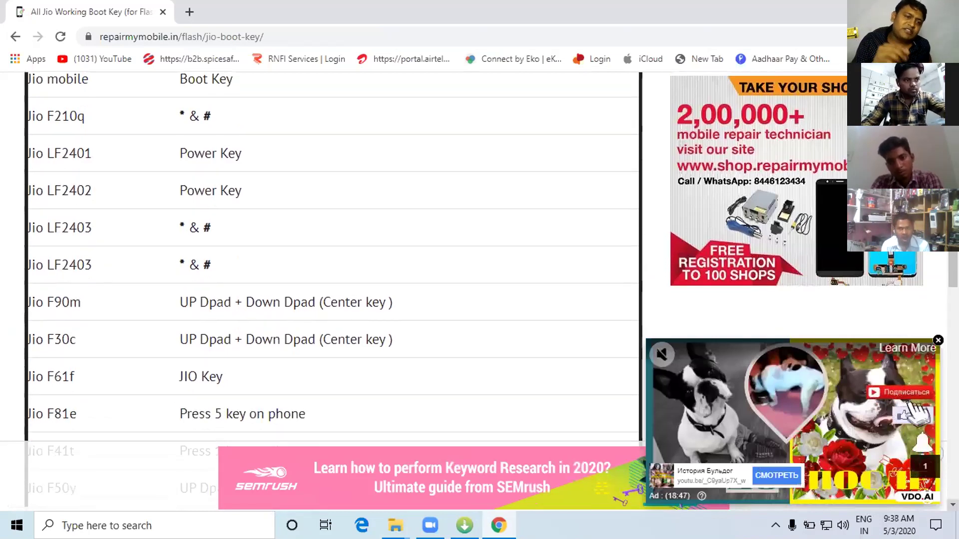
pyautogui.scroll(-1, 918, 439)
pyautogui.scroll(-1, 922, 442)
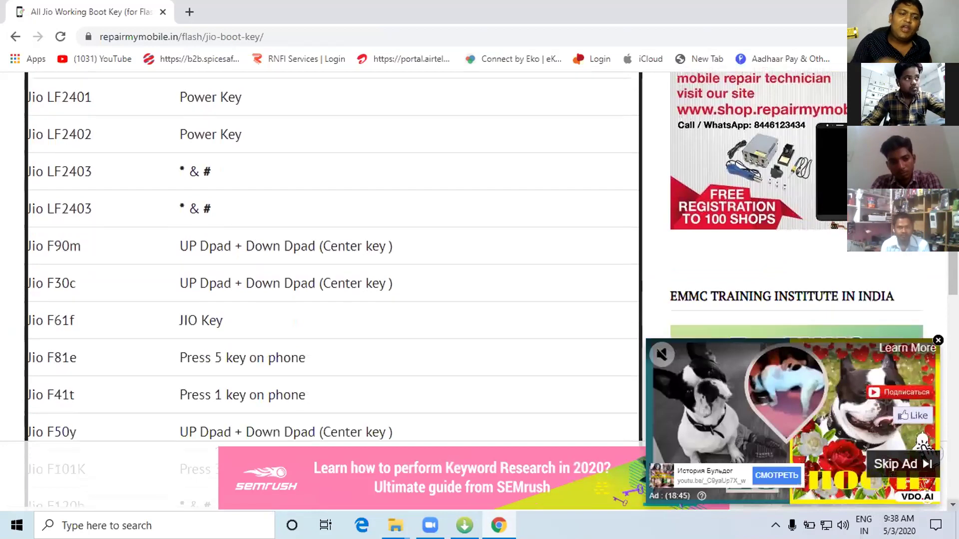
pyautogui.scroll(-3, 921, 443)
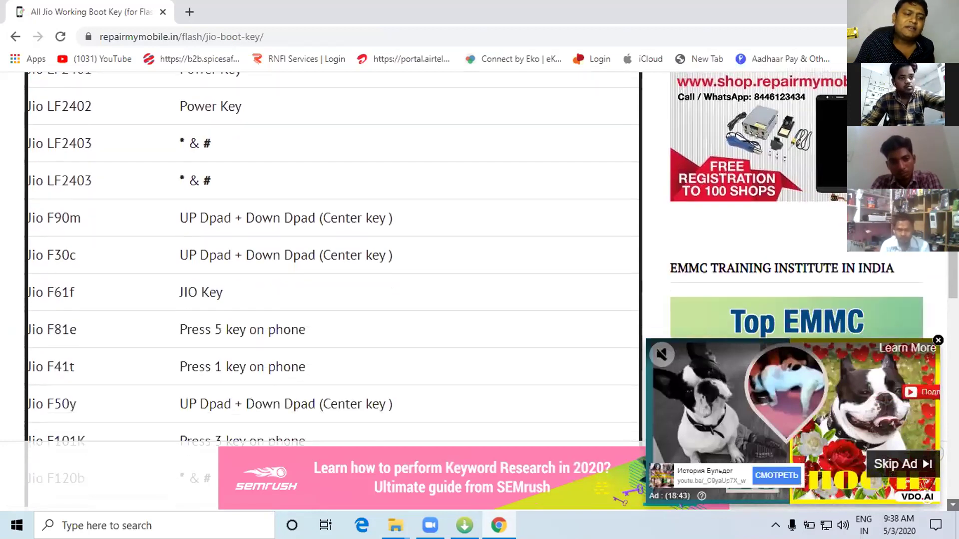
pyautogui.scroll(-5, 922, 443)
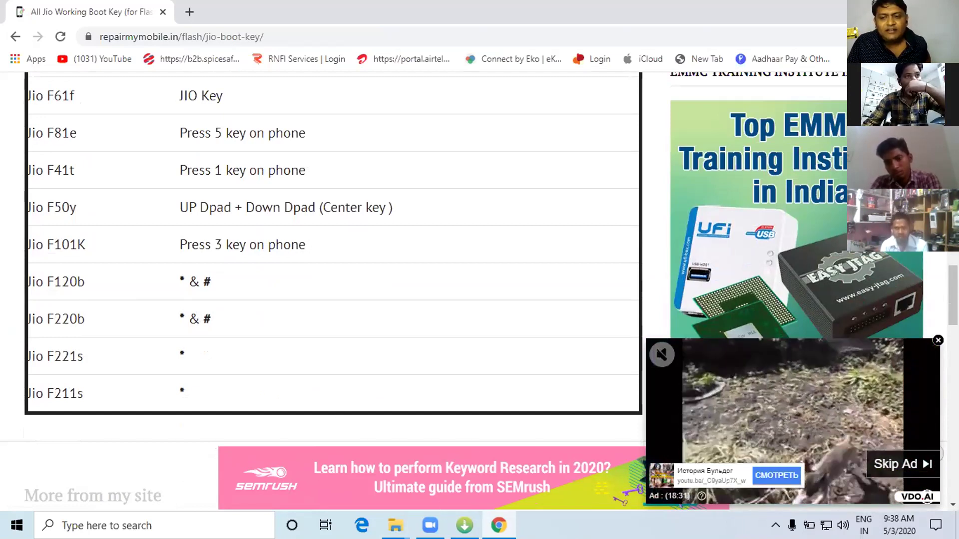
pyautogui.click(464, 526)
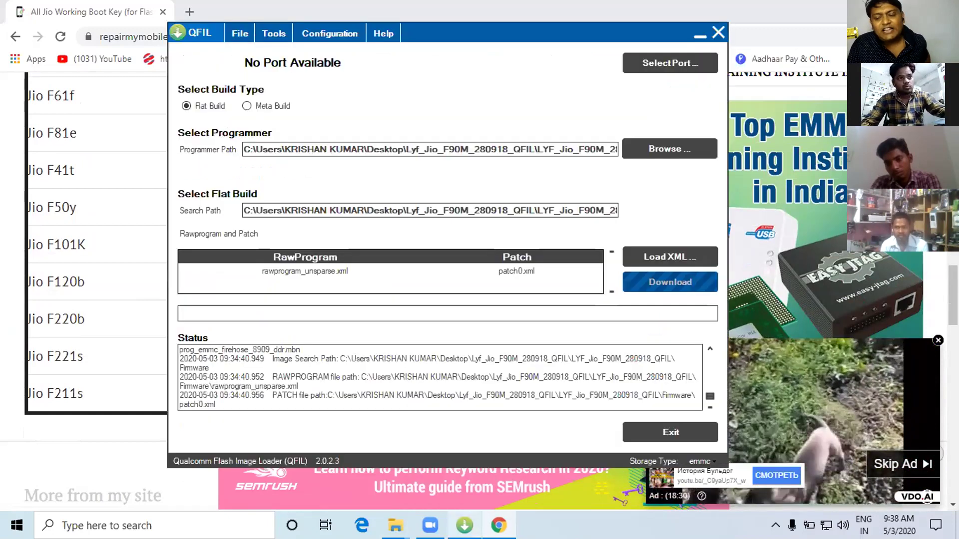